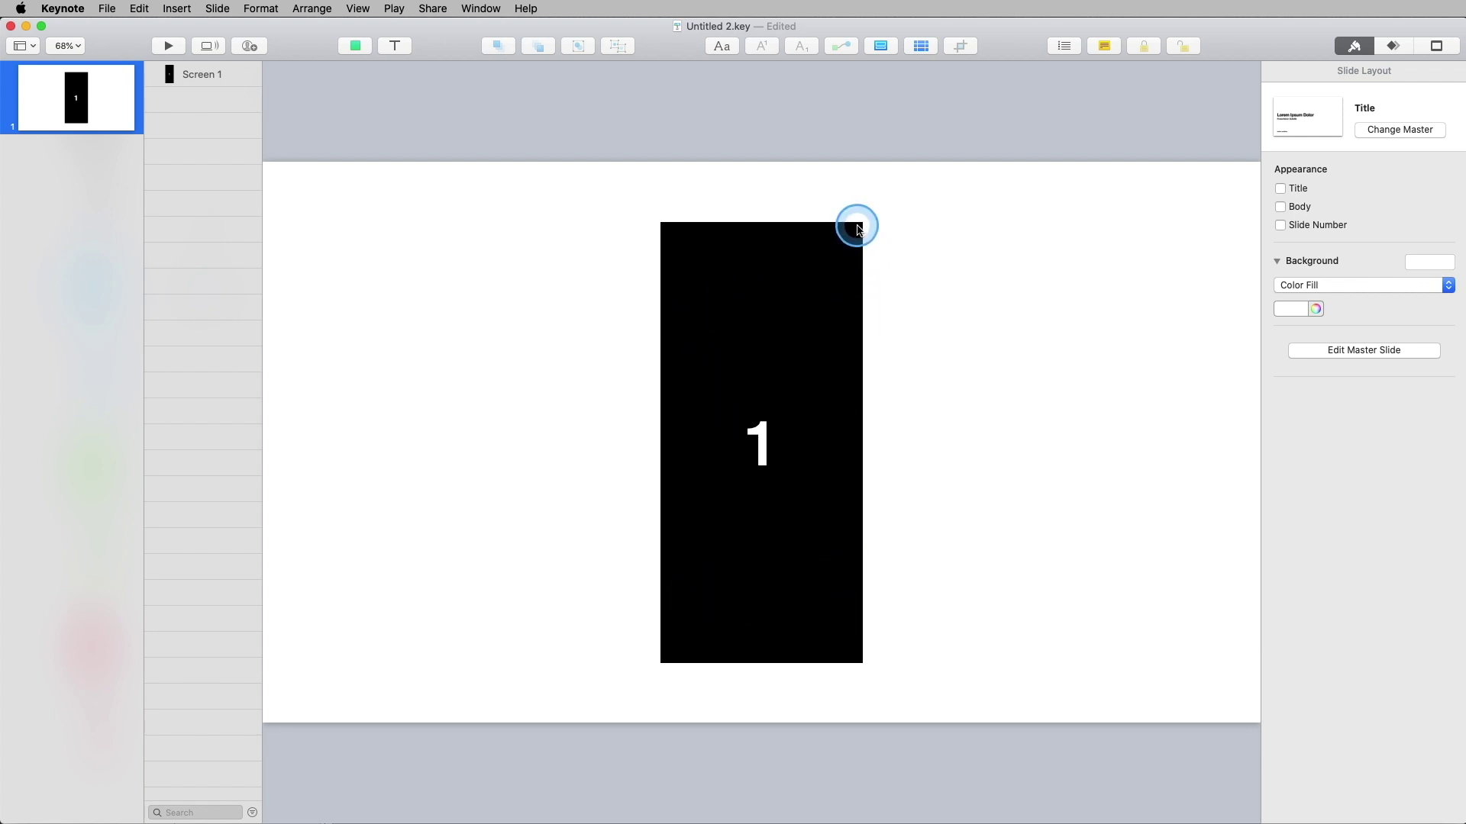
Duplicate the black screen rectangle three times in a side-by-side row, with the slide view at 50%.
{"action": "left_click_drag", "start_coordinate": [756, 275], "coordinate": [1121, 281]}
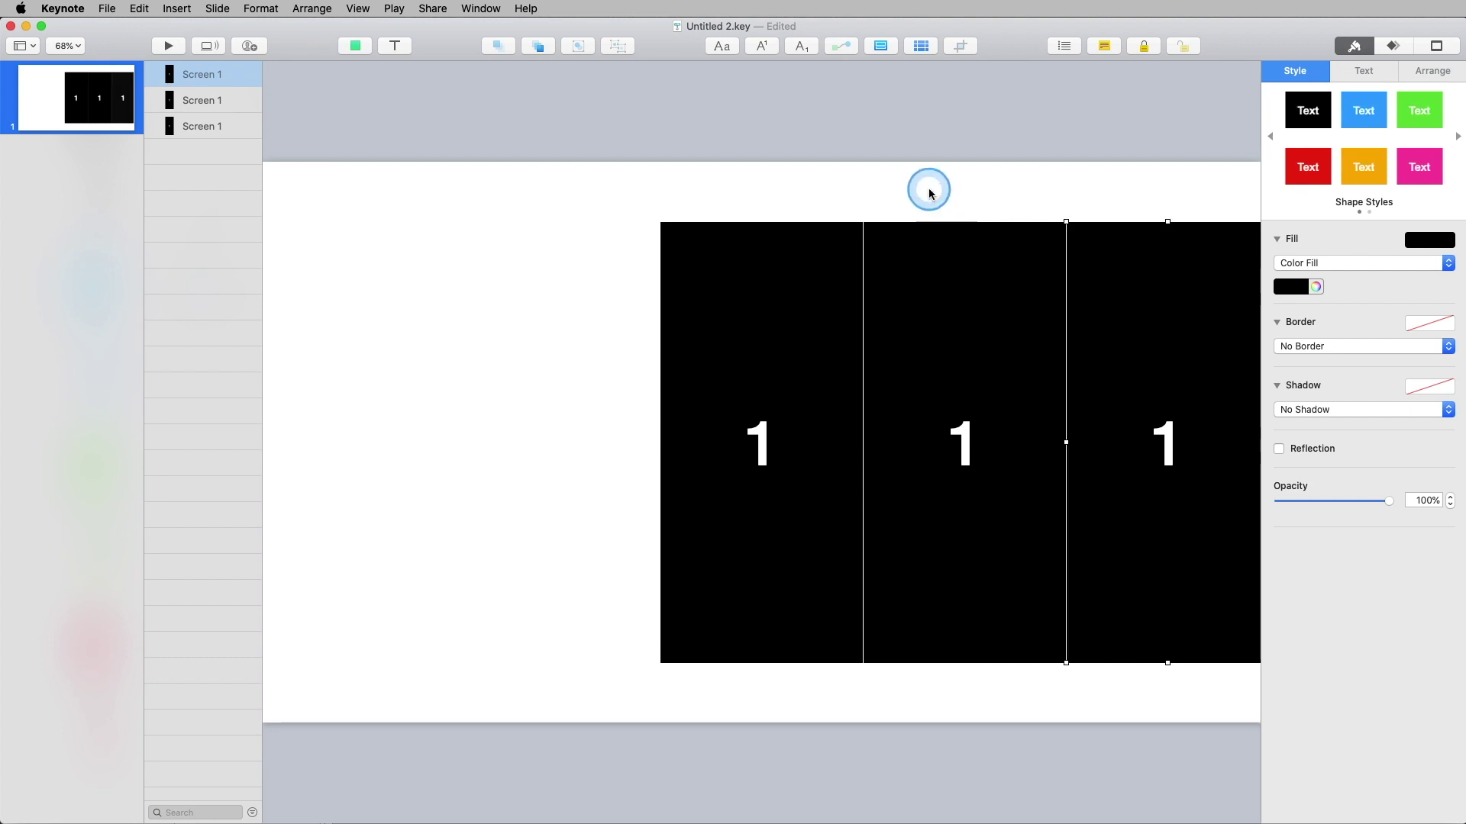
{"action": "left_click", "coordinate": [65, 45]}
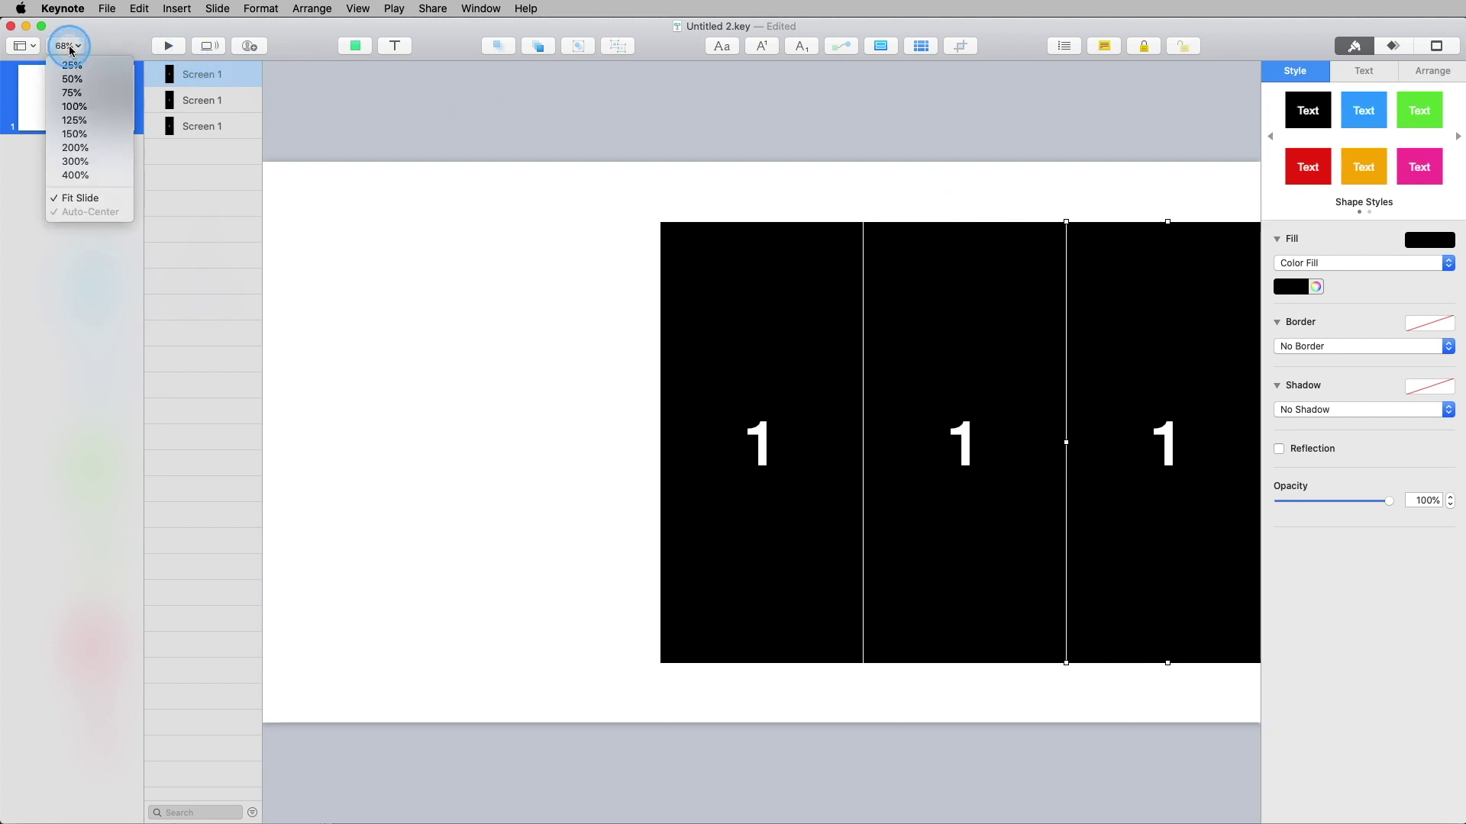
{"action": "left_click", "coordinate": [66, 79]}
{"action": "left_click_drag", "start_coordinate": [1050, 354], "coordinate": [1200, 359]}
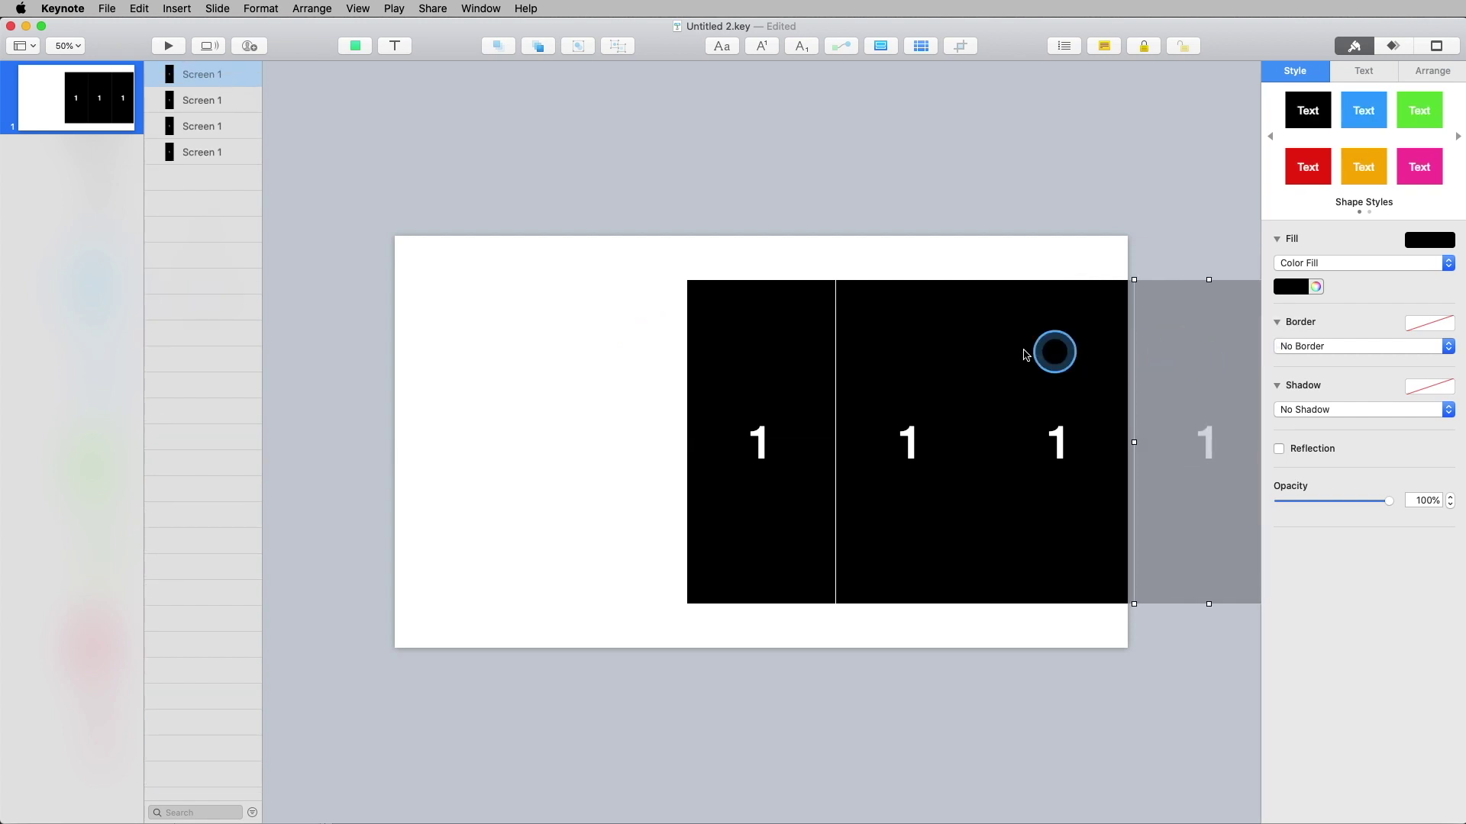
Apply the blue, green and red shape styles to the second, third and fourth rectangles respectively.
{"action": "left_click", "coordinate": [929, 341]}
{"action": "left_click", "coordinate": [1372, 102]}
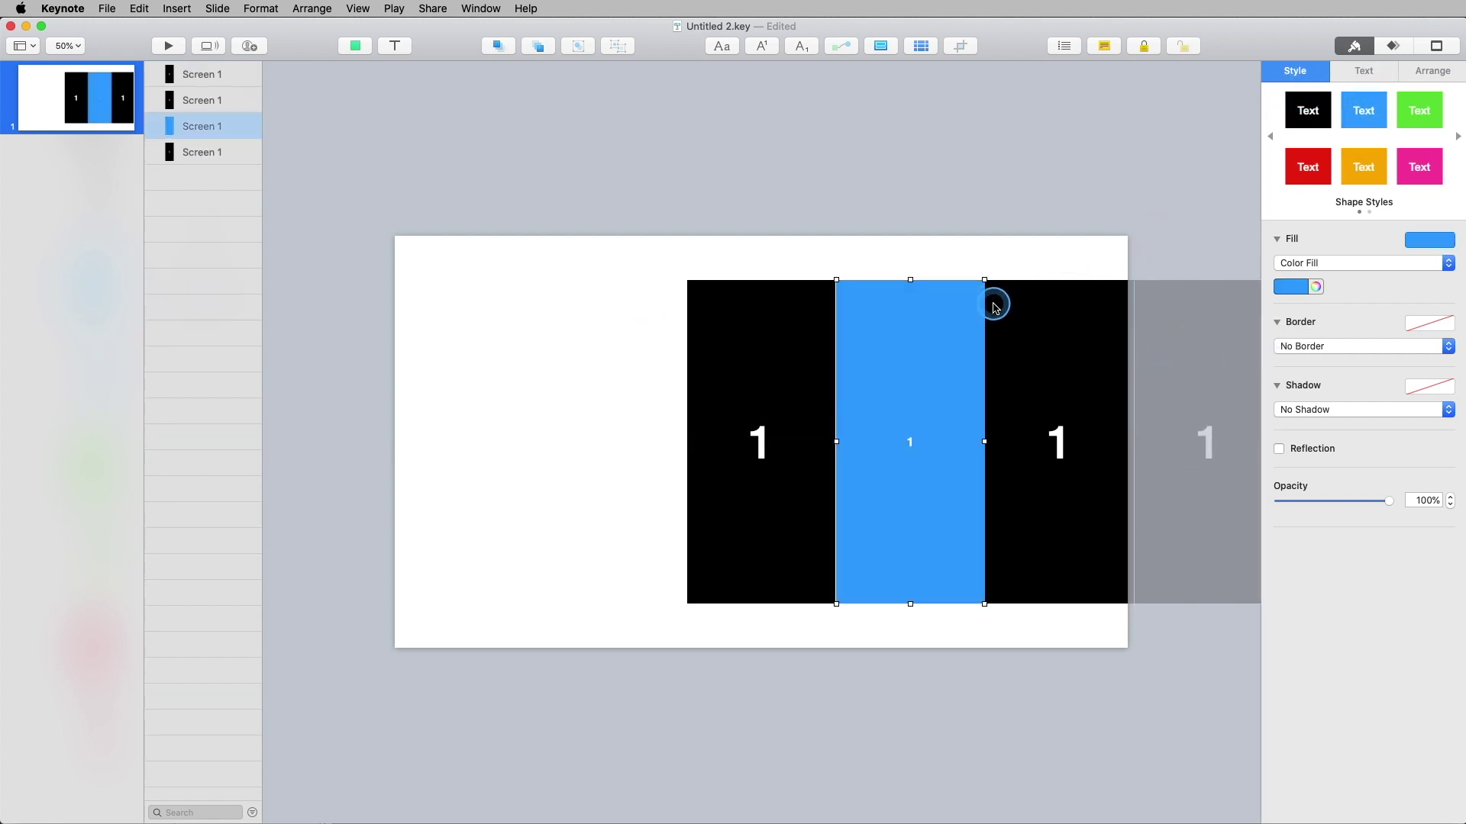
{"action": "left_click", "coordinate": [1019, 302]}
{"action": "left_click", "coordinate": [1419, 114]}
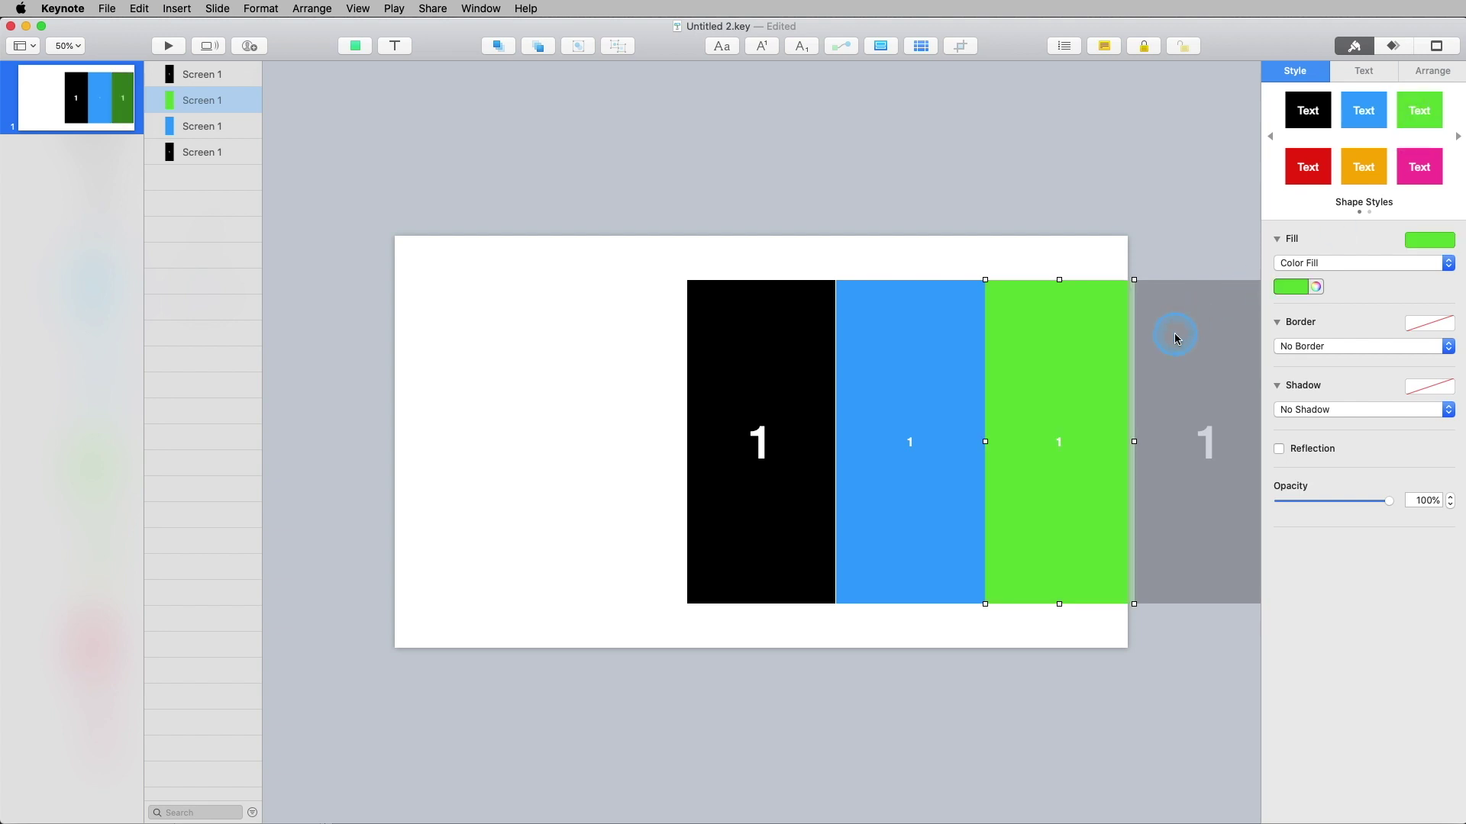
{"action": "left_click", "coordinate": [1171, 326]}
{"action": "left_click", "coordinate": [1308, 167]}
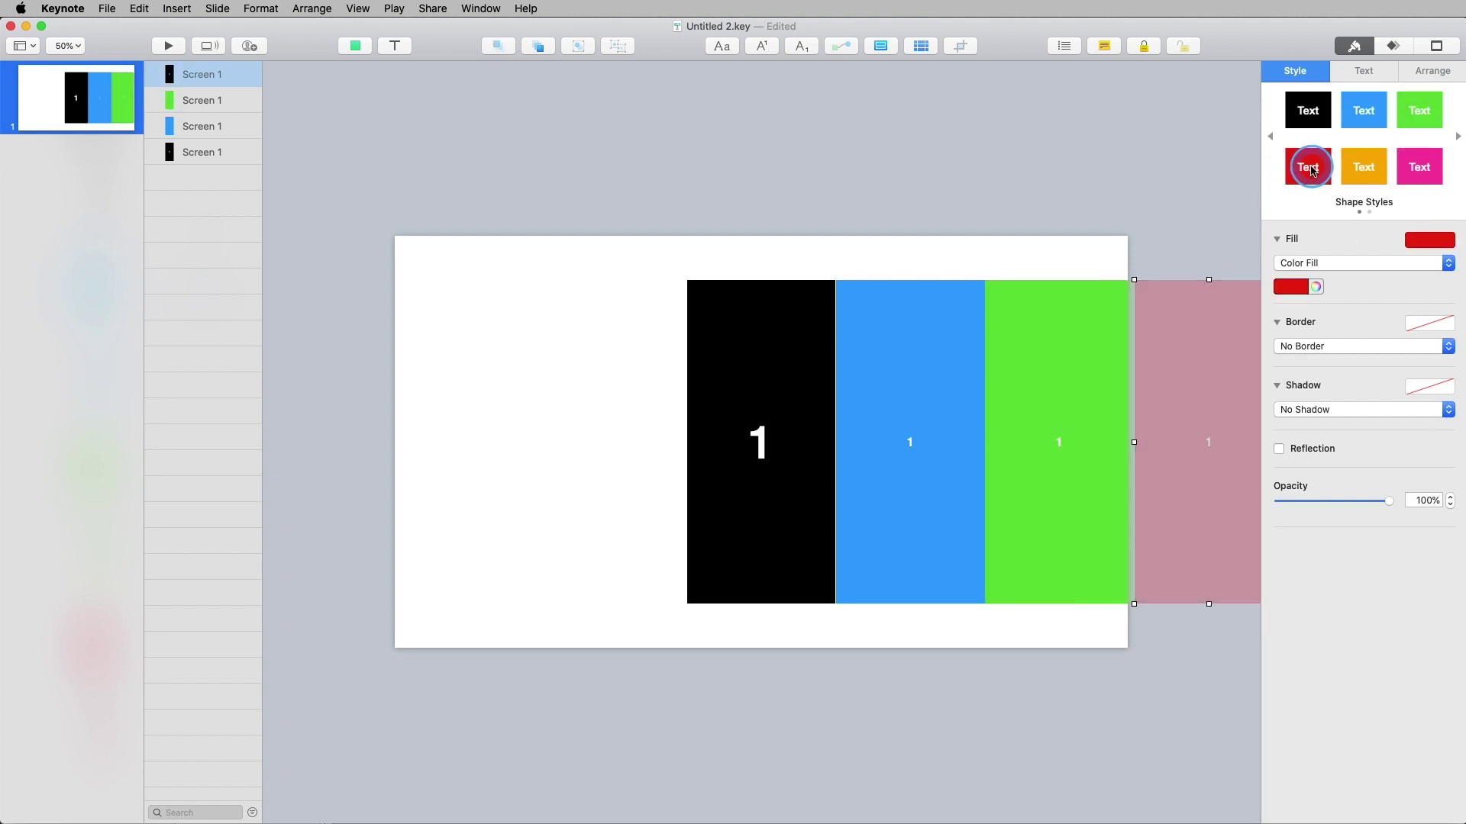
Renumber the blue, green and red rectangles as 2, 3 and 4.
{"action": "double_click", "coordinate": [909, 442]}
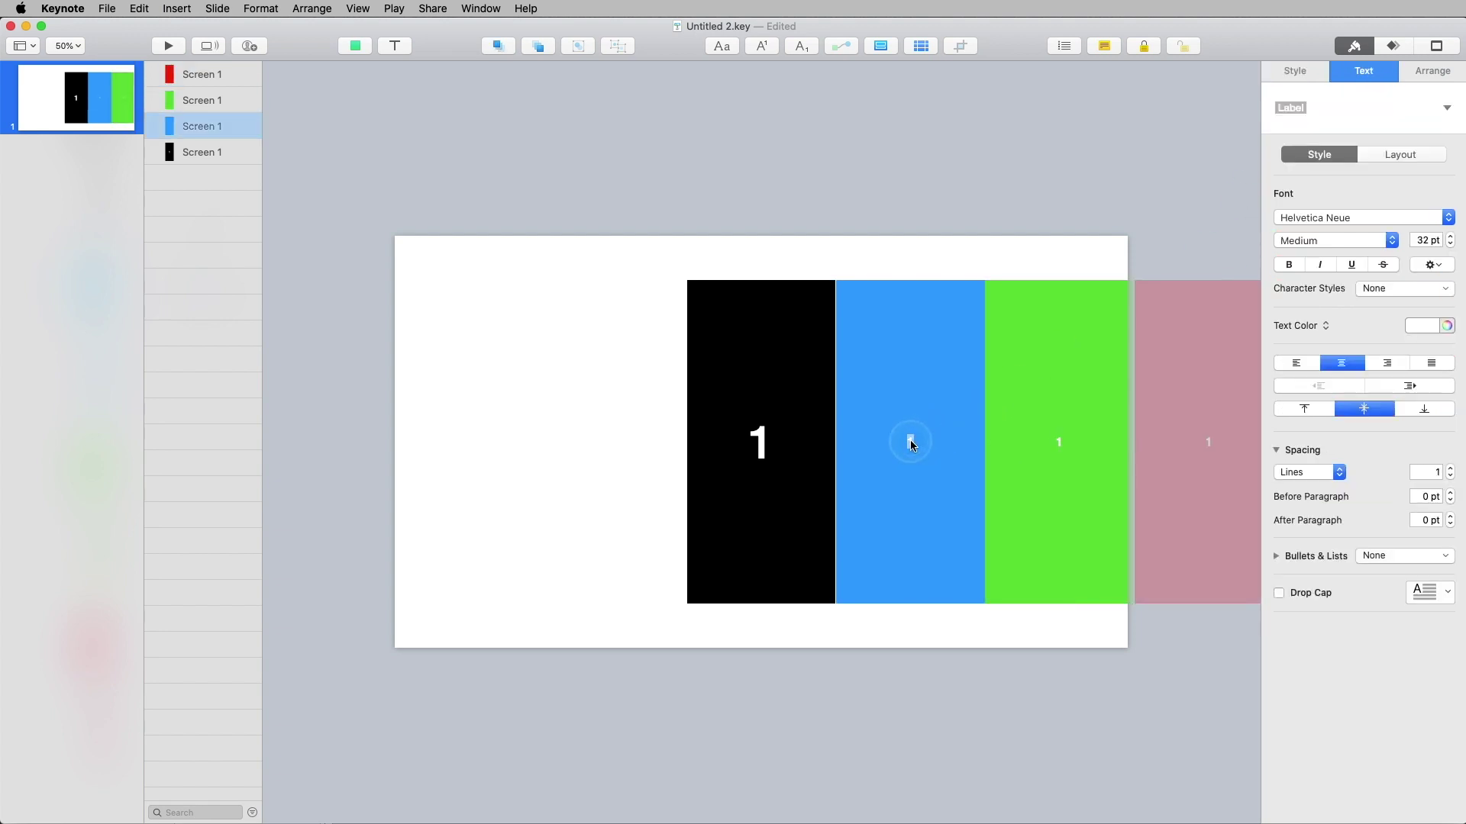
{"action": "left_click", "coordinate": [1062, 444]}
{"action": "double_click", "coordinate": [1061, 443]}
{"action": "type", "text": "3"}
{"action": "left_click", "coordinate": [1208, 450]}
{"action": "double_click", "coordinate": [1209, 449]}
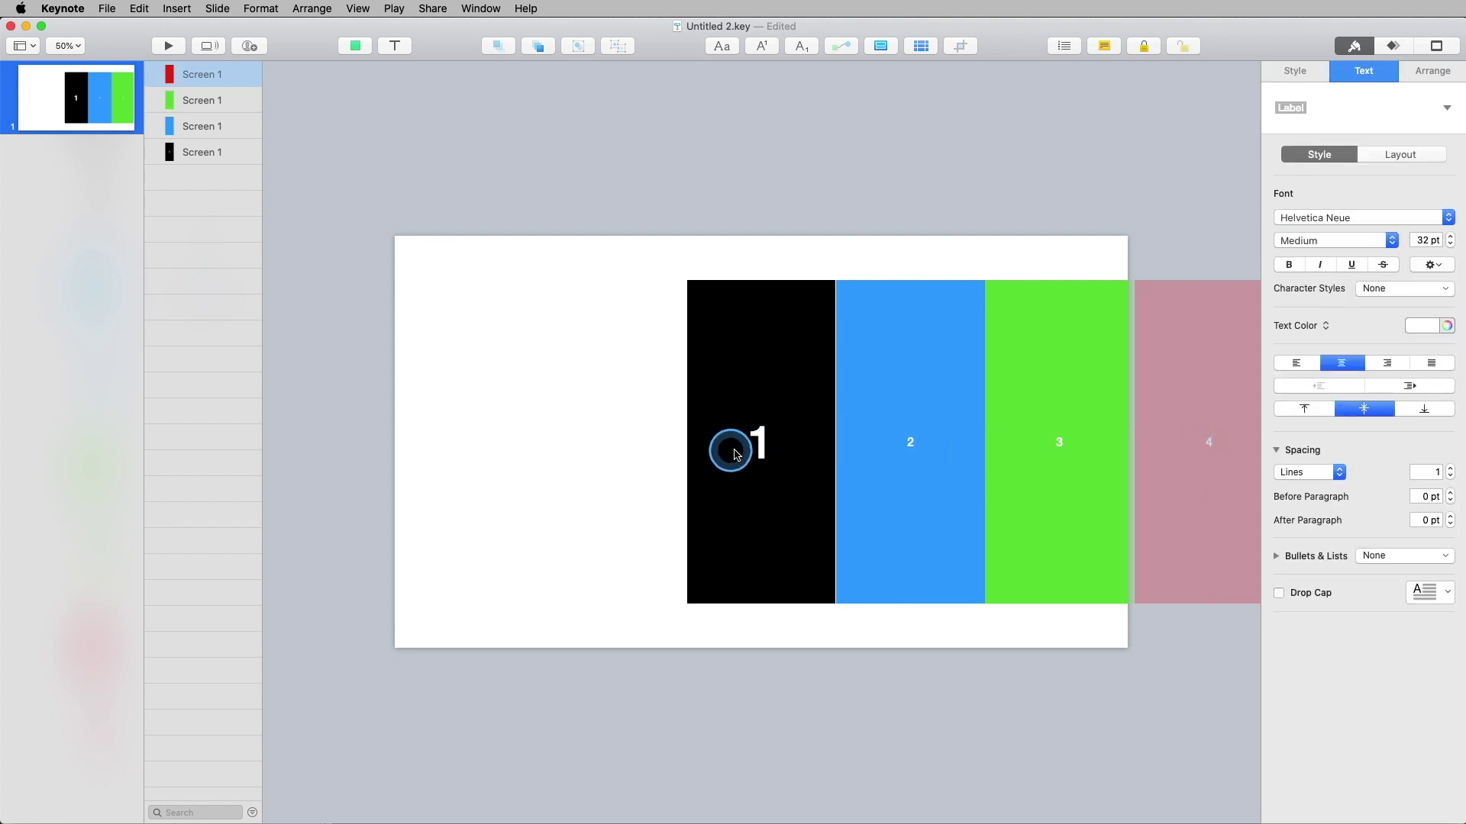
Set the font size of the number 2 in the blue rectangle to 120 pt.
{"action": "left_click", "coordinate": [909, 446]}
{"action": "double_click", "coordinate": [908, 445]}
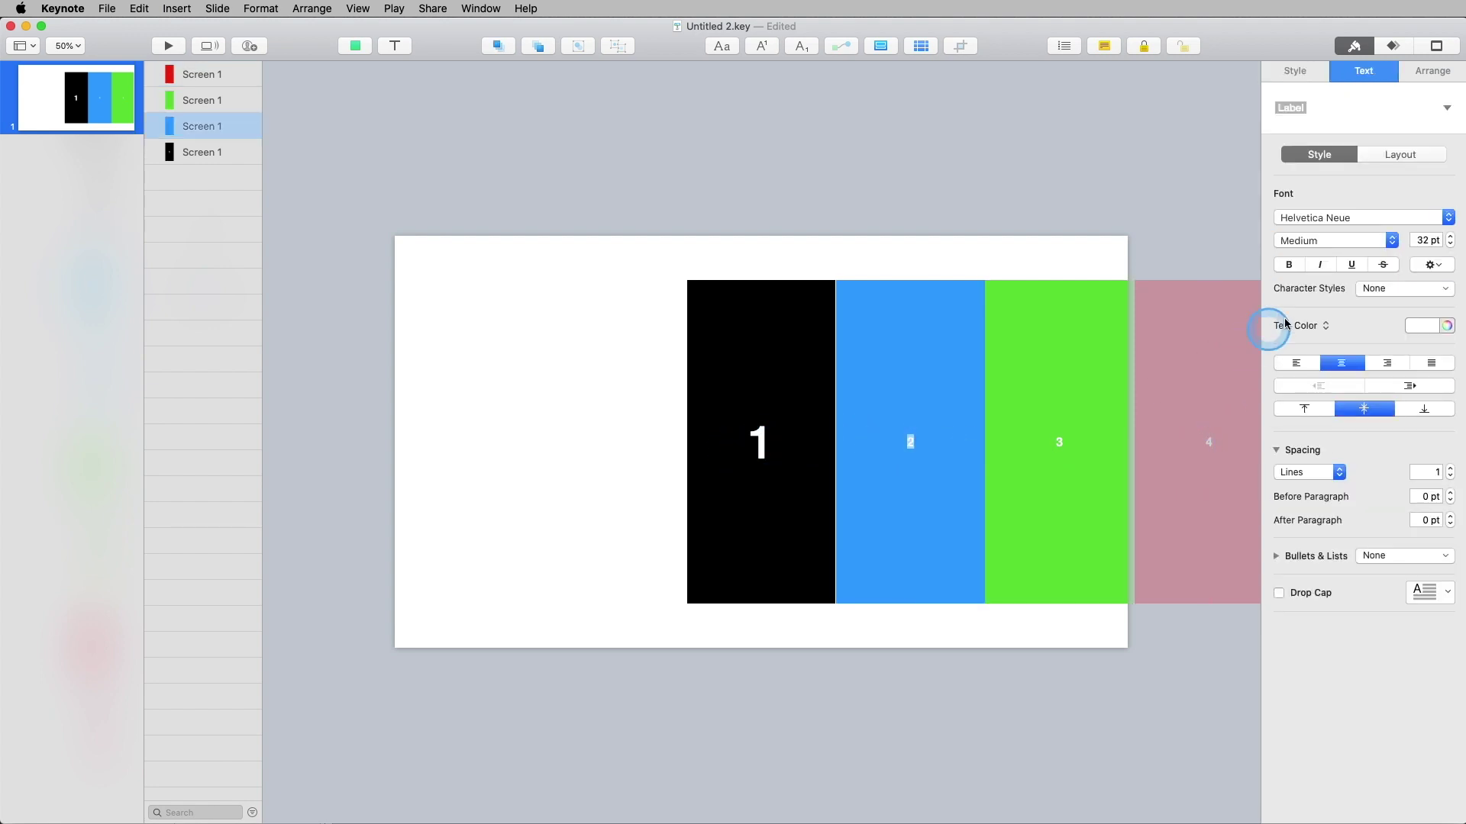
{"action": "left_click_drag", "start_coordinate": [1431, 239], "coordinate": [1404, 240]}
{"action": "type", "text": "120"}
{"action": "key", "text": "Return"}
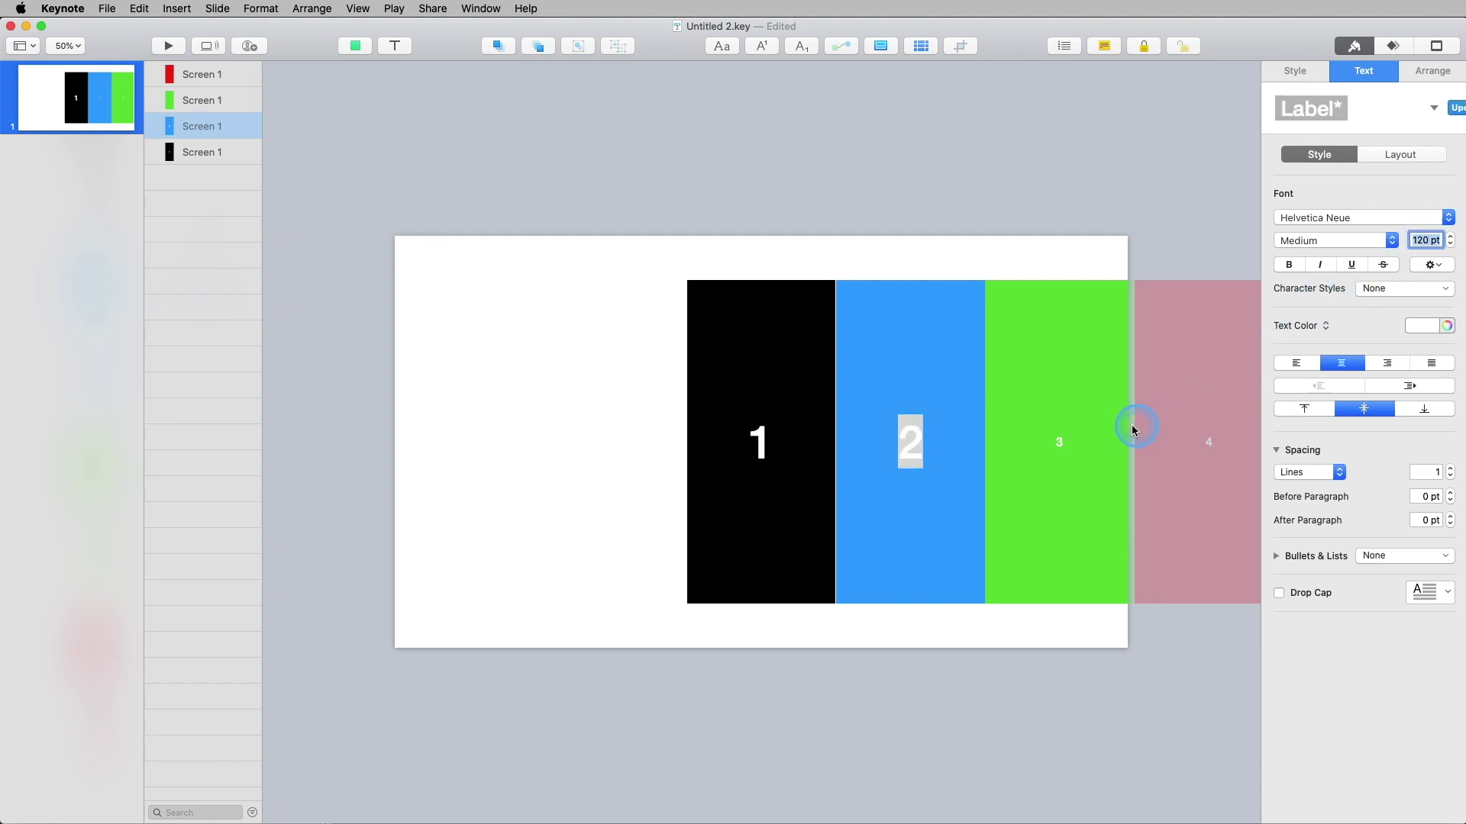
Set the font size of the number 3 in the green rectangle to 120 pt.
{"action": "left_click", "coordinate": [1054, 439]}
{"action": "double_click", "coordinate": [1060, 442]}
{"action": "left_click_drag", "start_coordinate": [1433, 240], "coordinate": [1408, 240]}
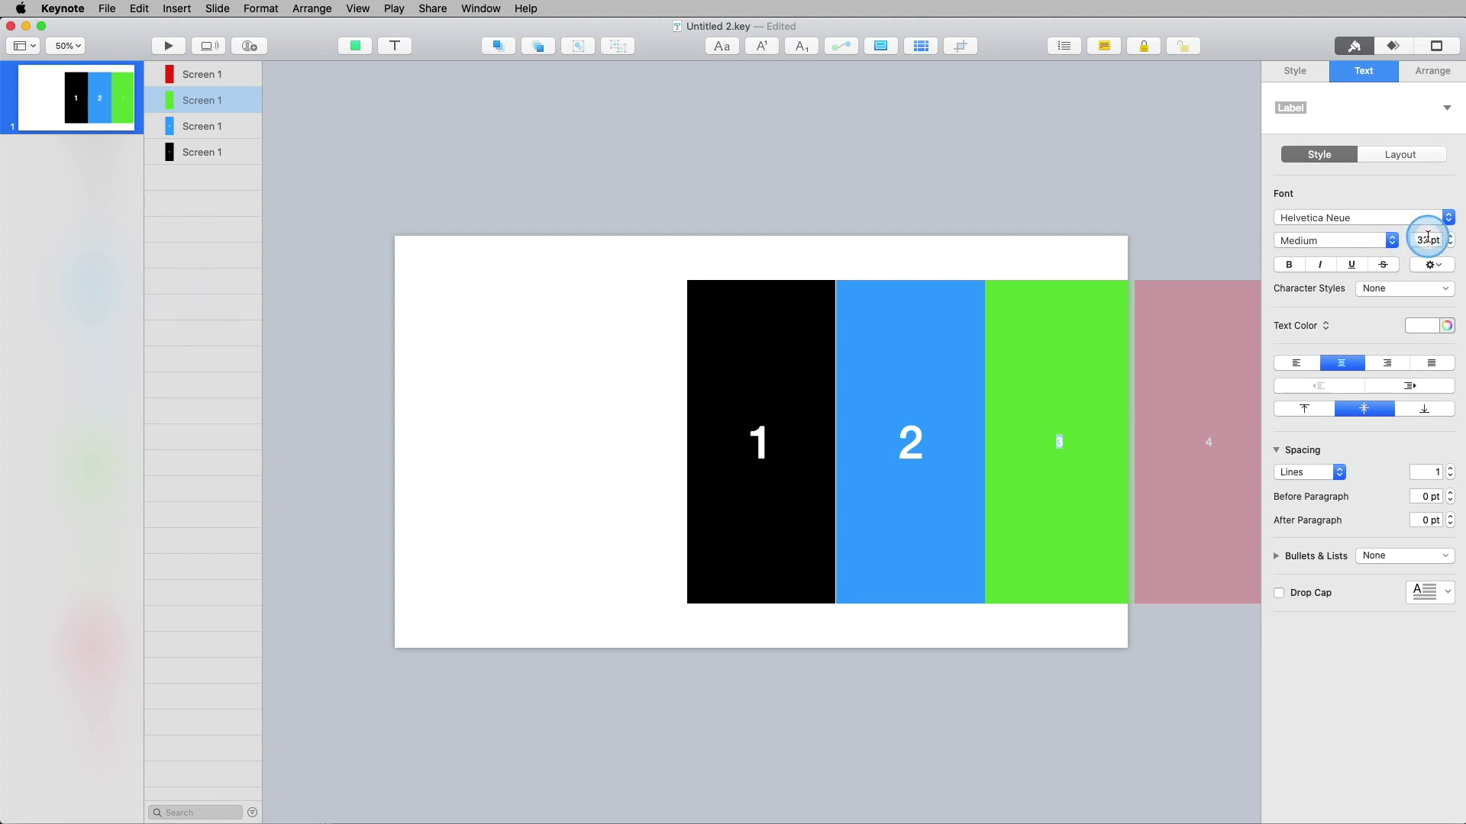
{"action": "type", "text": "120"}
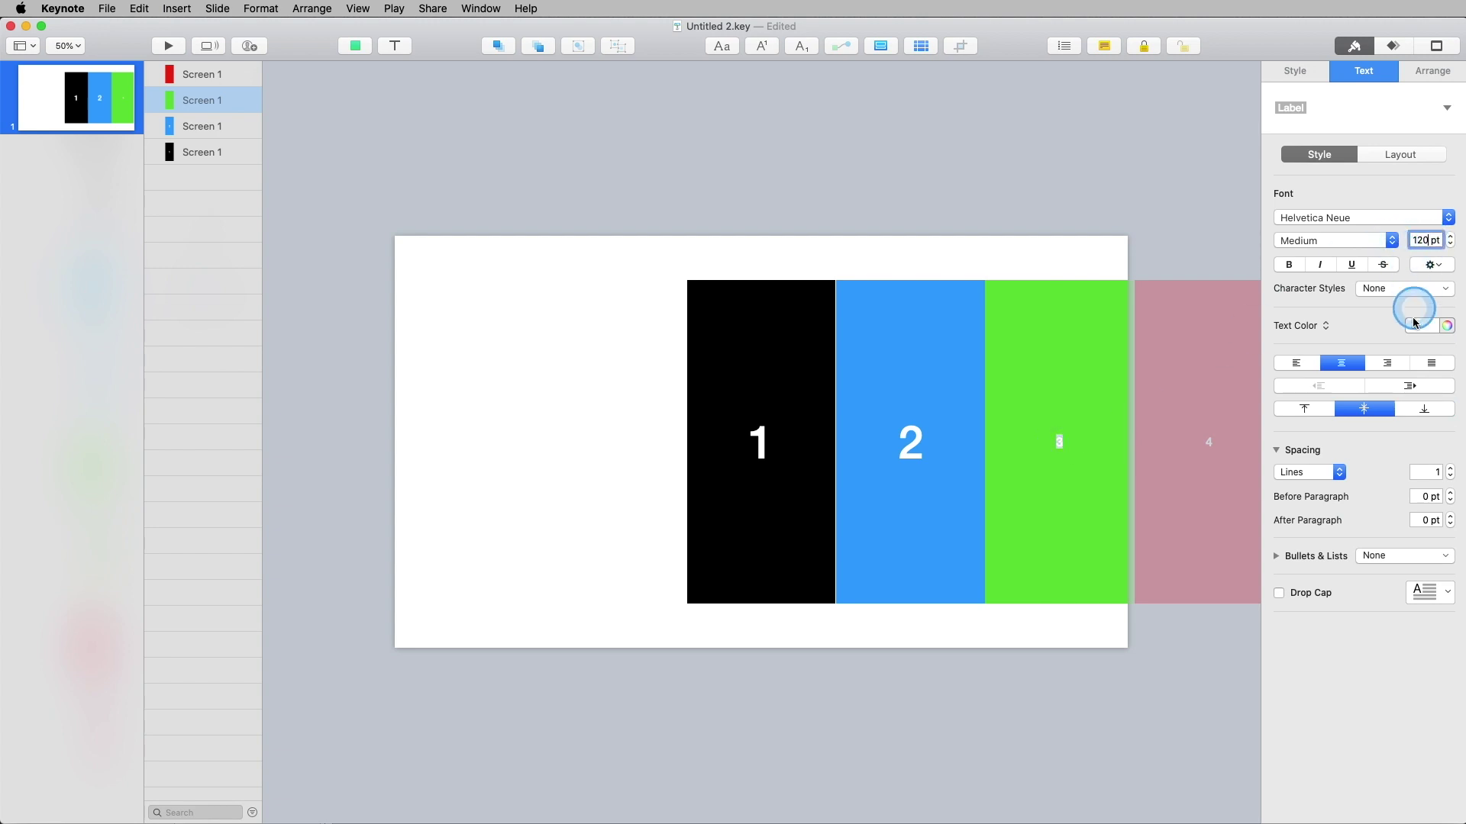
{"action": "key", "text": "Return"}
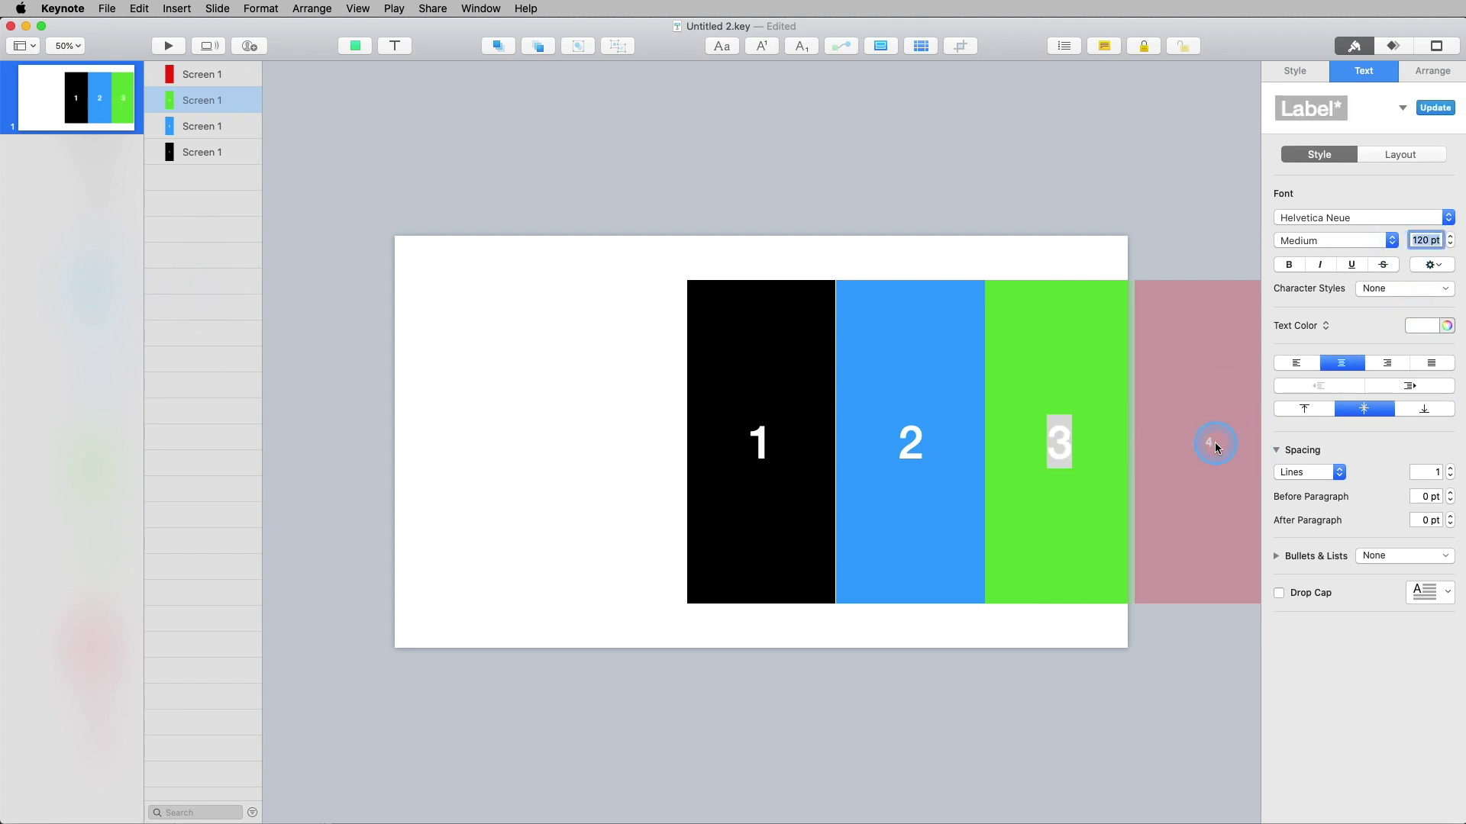
Set the font size of the number 4 in the red rectangle to 120 pt and deselect it.
{"action": "left_click", "coordinate": [1216, 448]}
{"action": "double_click", "coordinate": [1209, 442]}
{"action": "mouse_move", "coordinate": [1411, 239]}
{"action": "left_mouse_down"}
{"action": "mouse_move", "coordinate": [1434, 240]}
{"action": "mouse_move", "coordinate": [1395, 244]}
{"action": "left_mouse_up"}
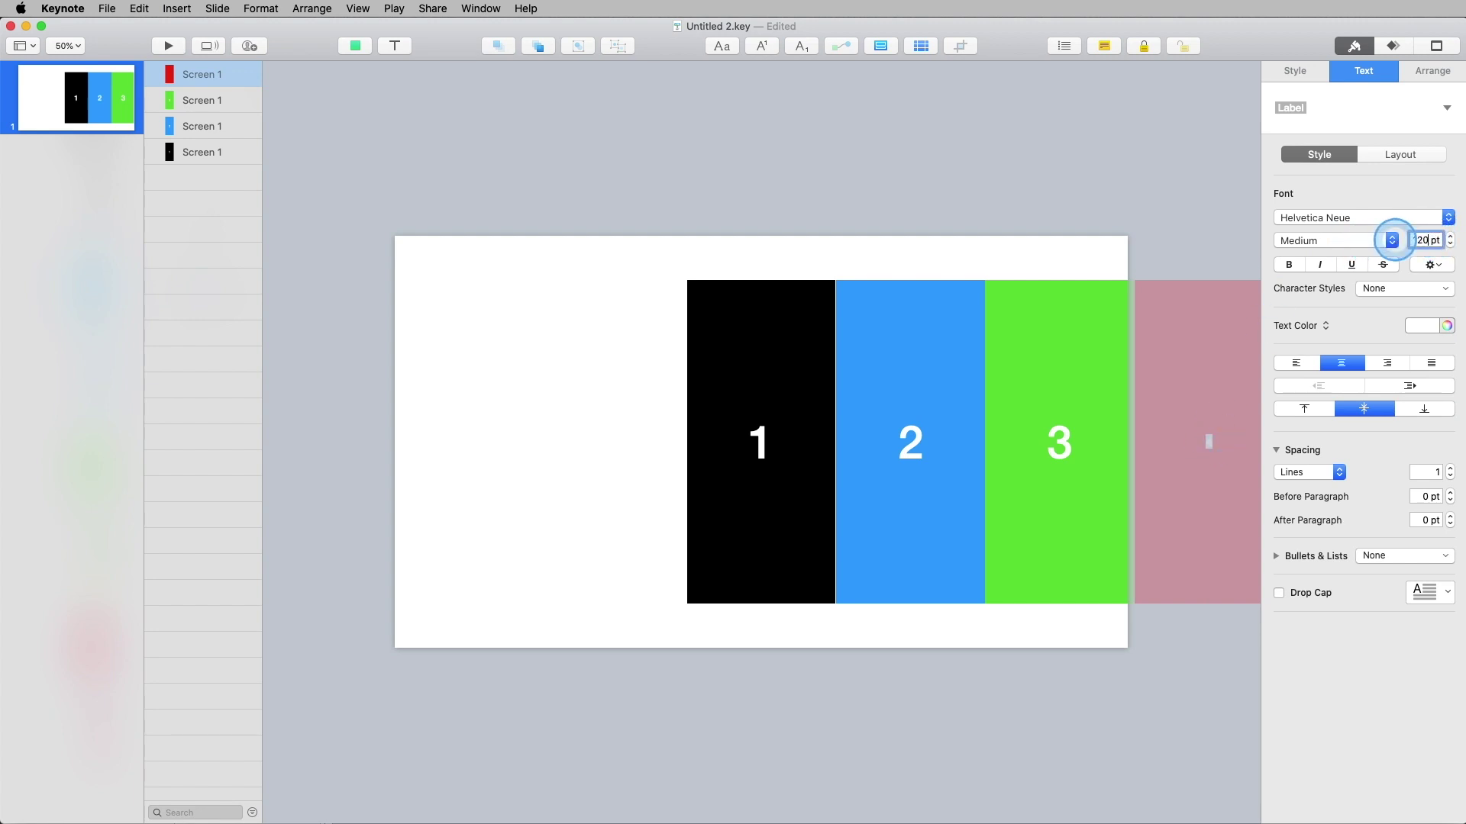
{"action": "type", "text": "120"}
{"action": "key", "text": "Return"}
{"action": "left_click", "coordinate": [912, 258]}
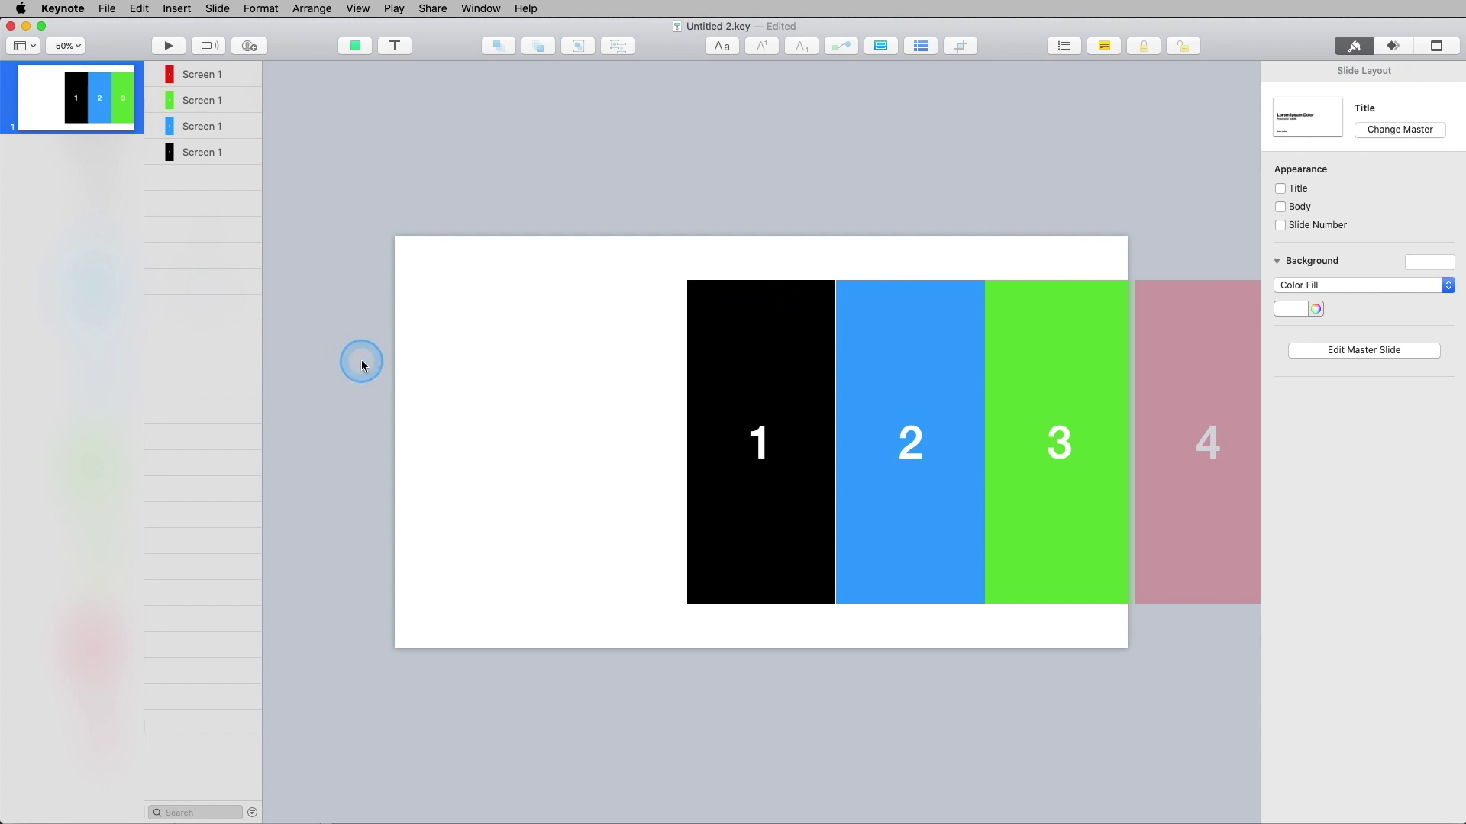
Show the rulers and place two vertical guides along the left and right edges of the black rectangle.
{"action": "key", "text": "super+r"}
{"action": "left_click_drag", "start_coordinate": [264, 357], "coordinate": [694, 242]}
{"action": "left_click_drag", "start_coordinate": [275, 330], "coordinate": [839, 218]}
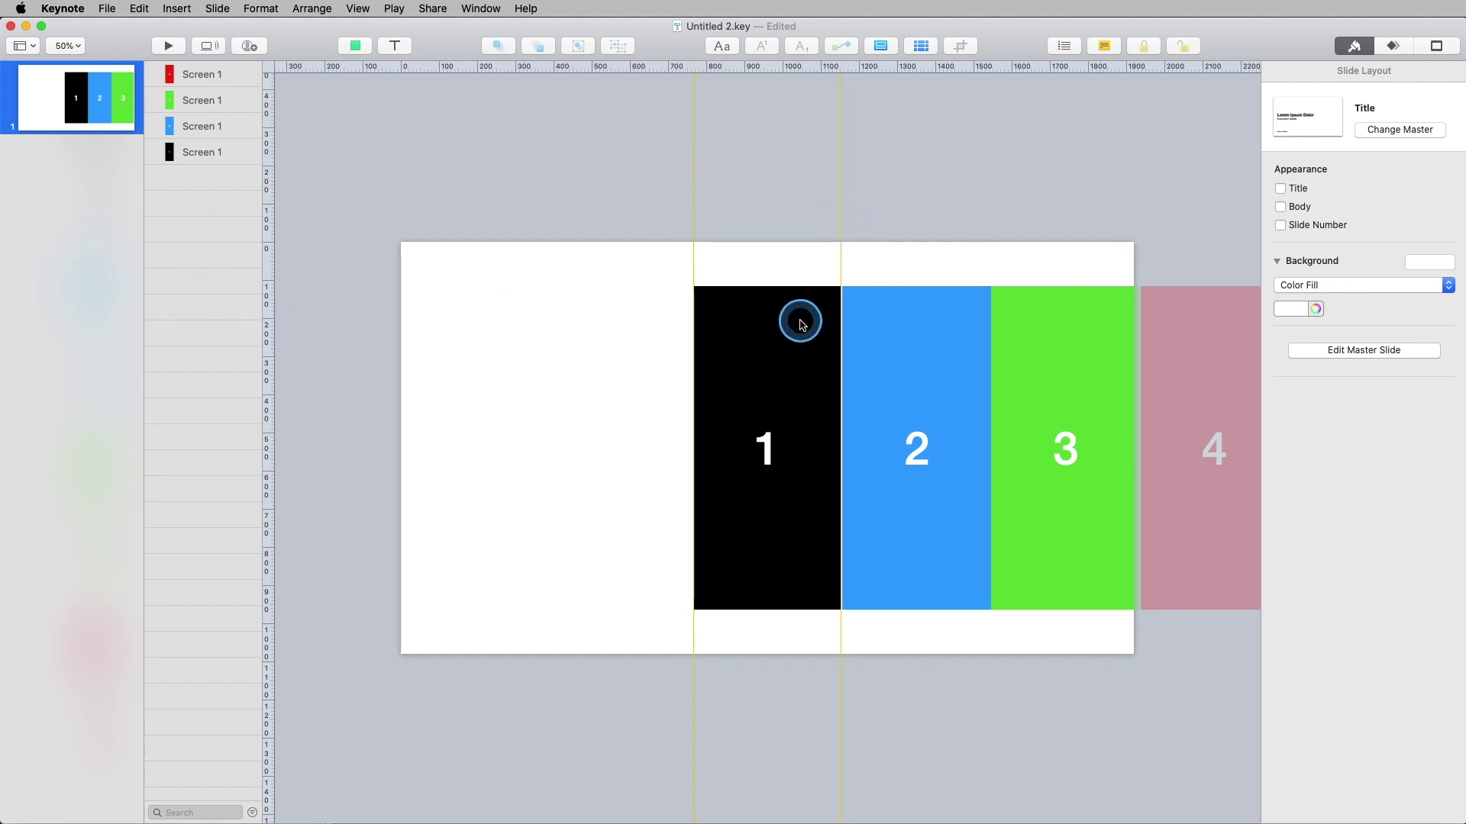
Duplicate the slide three times for a total of four identical slides.
{"action": "left_click", "coordinate": [30, 95]}
{"action": "key", "text": "super+d"}
{"action": "key", "text": "super+d"}
{"action": "key", "text": "super+d"}
On slide 2, shift all four rectangles left together until the blue screen 2 sits between the guides.
{"action": "left_click", "coordinate": [33, 163]}
{"action": "left_click", "coordinate": [545, 227]}
{"action": "left_click_drag", "start_coordinate": [635, 222], "coordinate": [1233, 426]}
{"action": "left_click", "coordinate": [791, 284]}
{"action": "left_click_drag", "start_coordinate": [1183, 328], "coordinate": [1035, 328]}
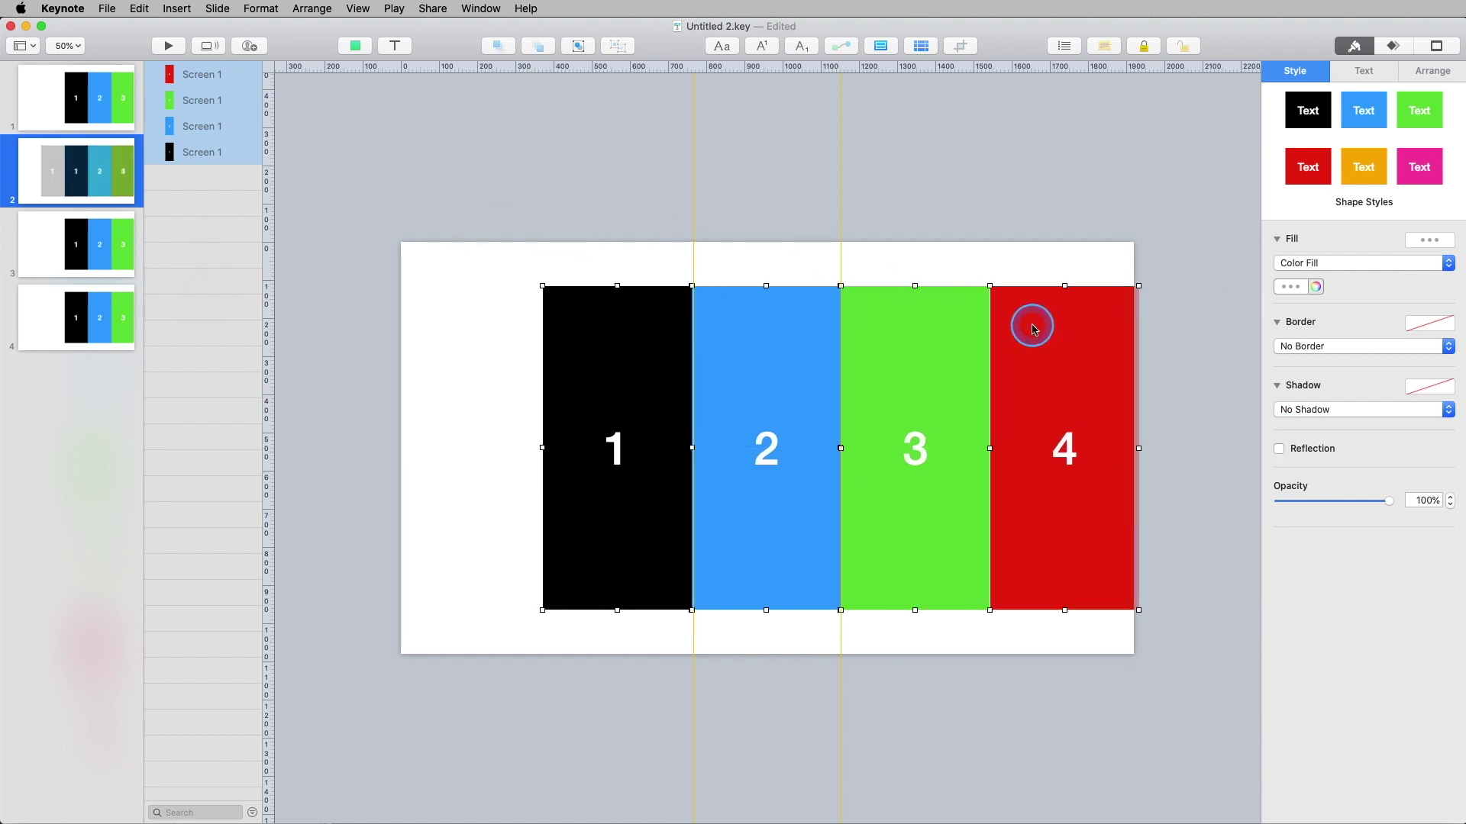
On slide 3, shift all four rectangles left together until the green screen 3 sits between the guides.
{"action": "left_click", "coordinate": [107, 240]}
{"action": "left_click_drag", "start_coordinate": [524, 204], "coordinate": [877, 376]}
{"action": "left_click", "coordinate": [410, 230]}
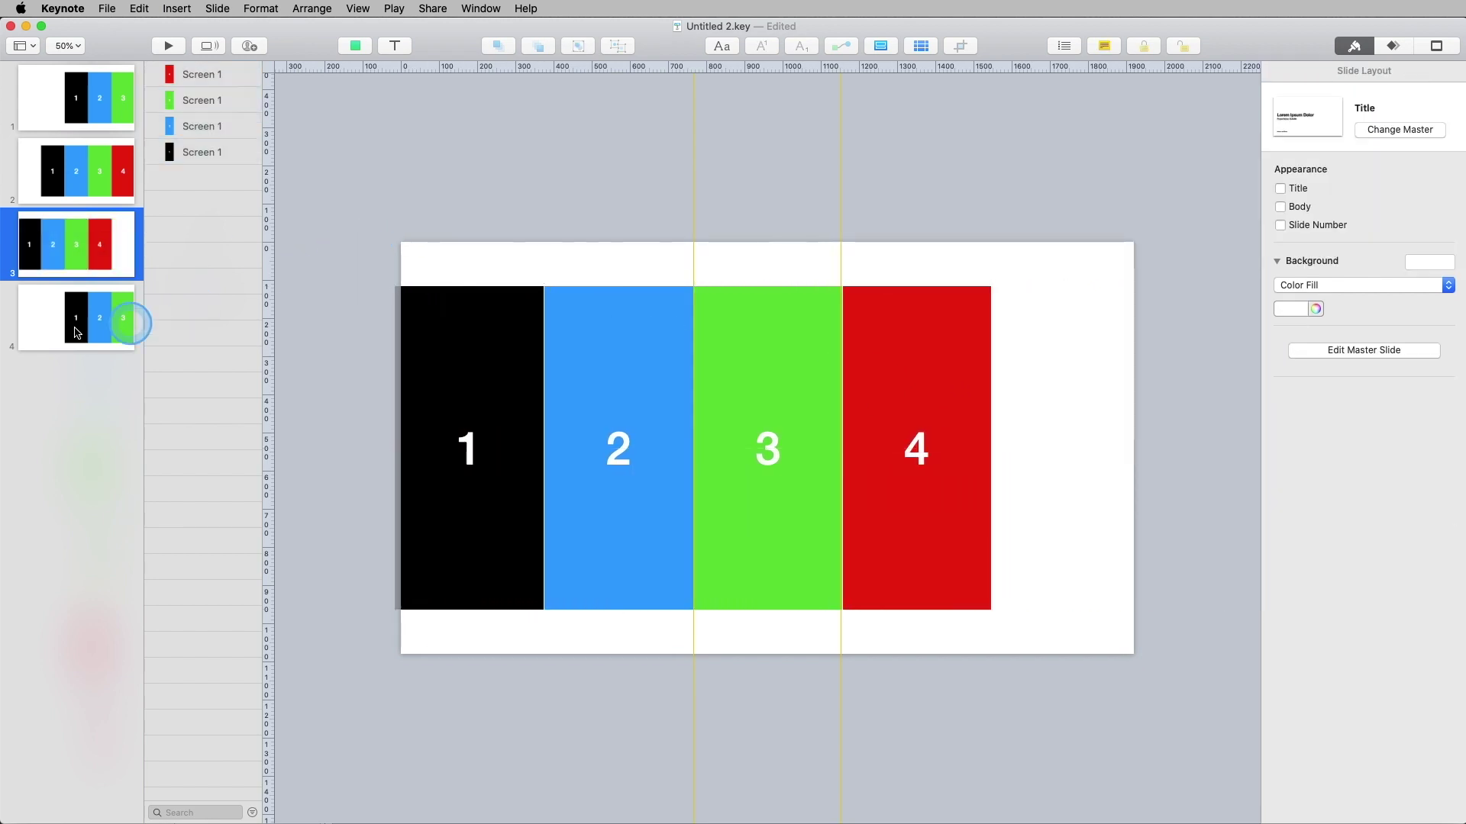
On slide 4, shift all four rectangles left together until the red screen 4 sits between the guides.
{"action": "left_click", "coordinate": [50, 321]}
{"action": "left_click_drag", "start_coordinate": [620, 222], "coordinate": [1166, 431]}
{"action": "left_click_drag", "start_coordinate": [1166, 431], "coordinate": [716, 369]}
Select all four slides and apply the Magic Move transition to them.
{"action": "left_click", "coordinate": [43, 80]}
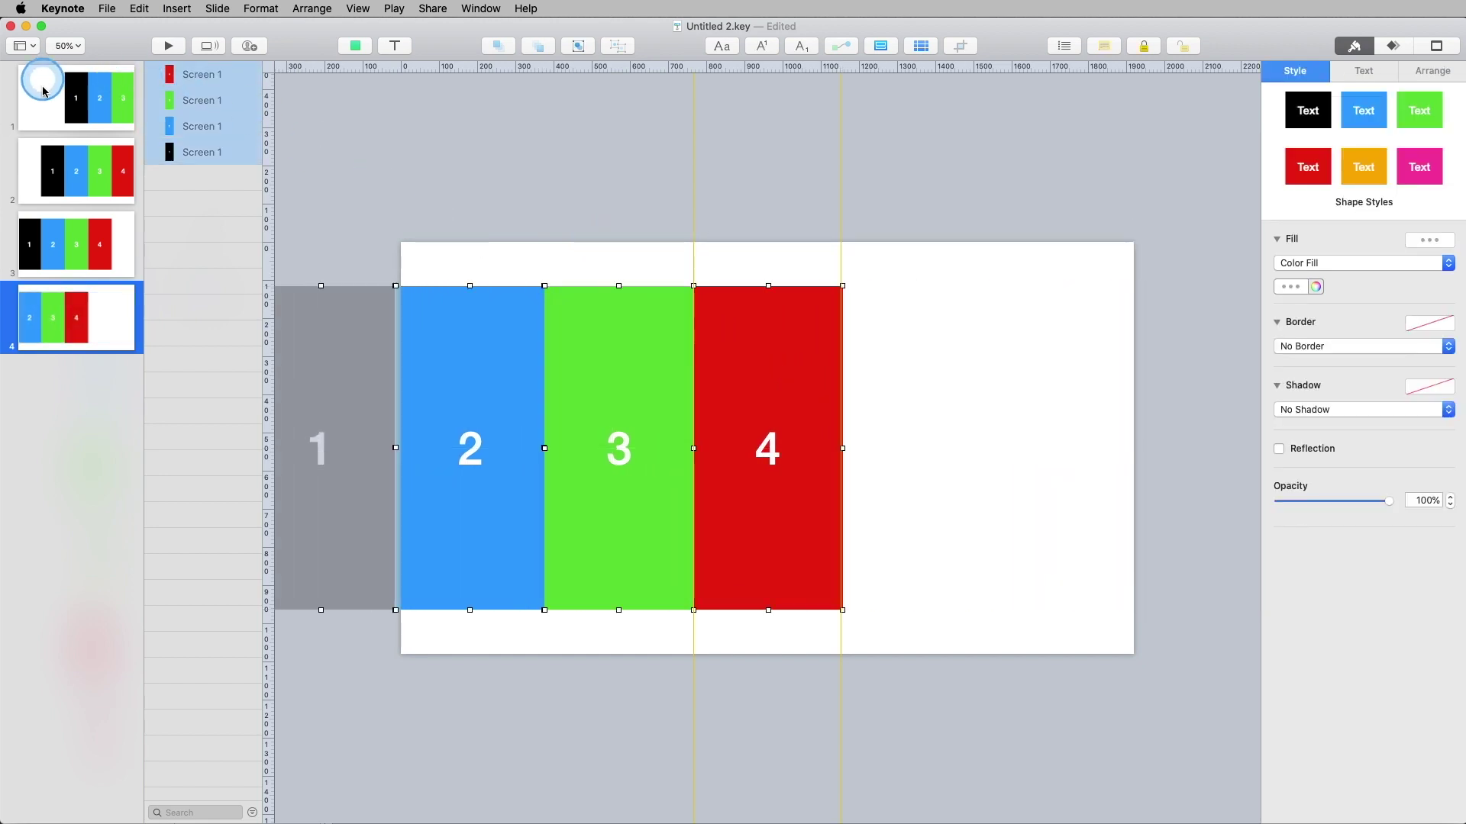
{"action": "left_click", "coordinate": [88, 321], "text": "shift"}
{"action": "left_click", "coordinate": [1385, 70]}
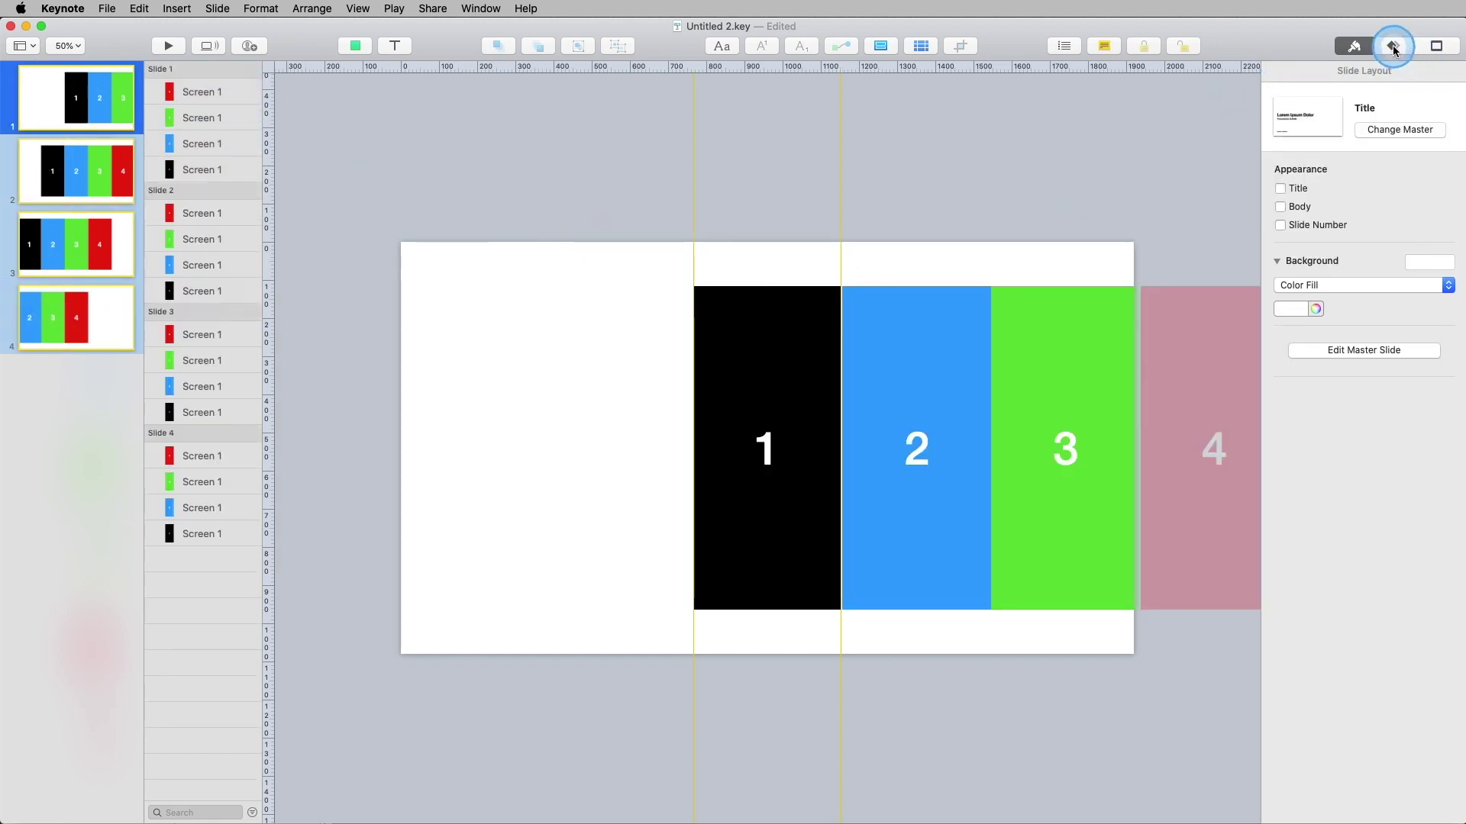
{"action": "left_click", "coordinate": [1393, 46]}
{"action": "left_click", "coordinate": [1354, 124]}
Shorten the Magic Move duration to 0.80 s for all four slides and preview the transition.
{"action": "left_click", "coordinate": [1316, 203]}
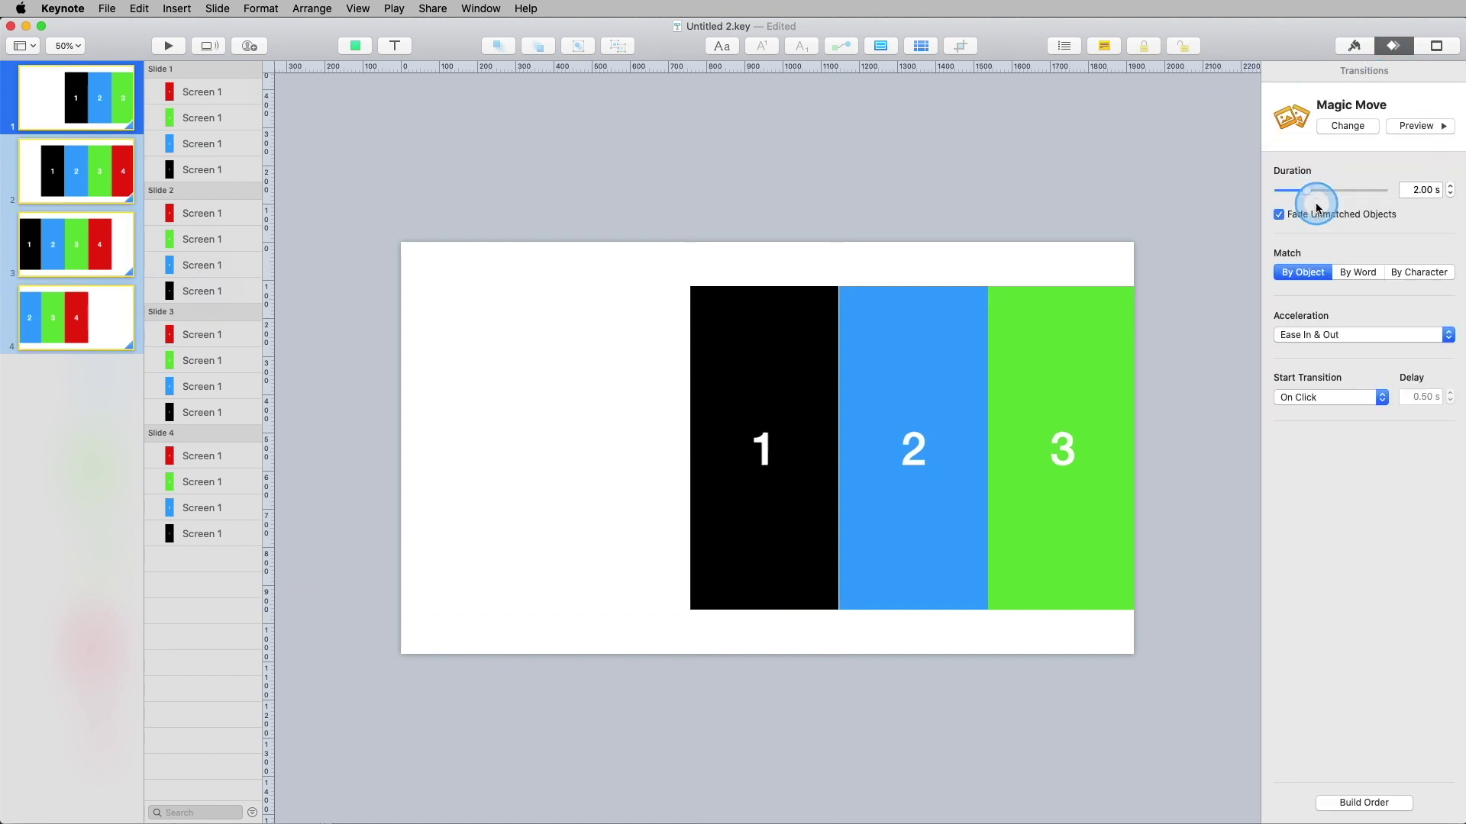
{"action": "left_click", "coordinate": [1452, 197]}
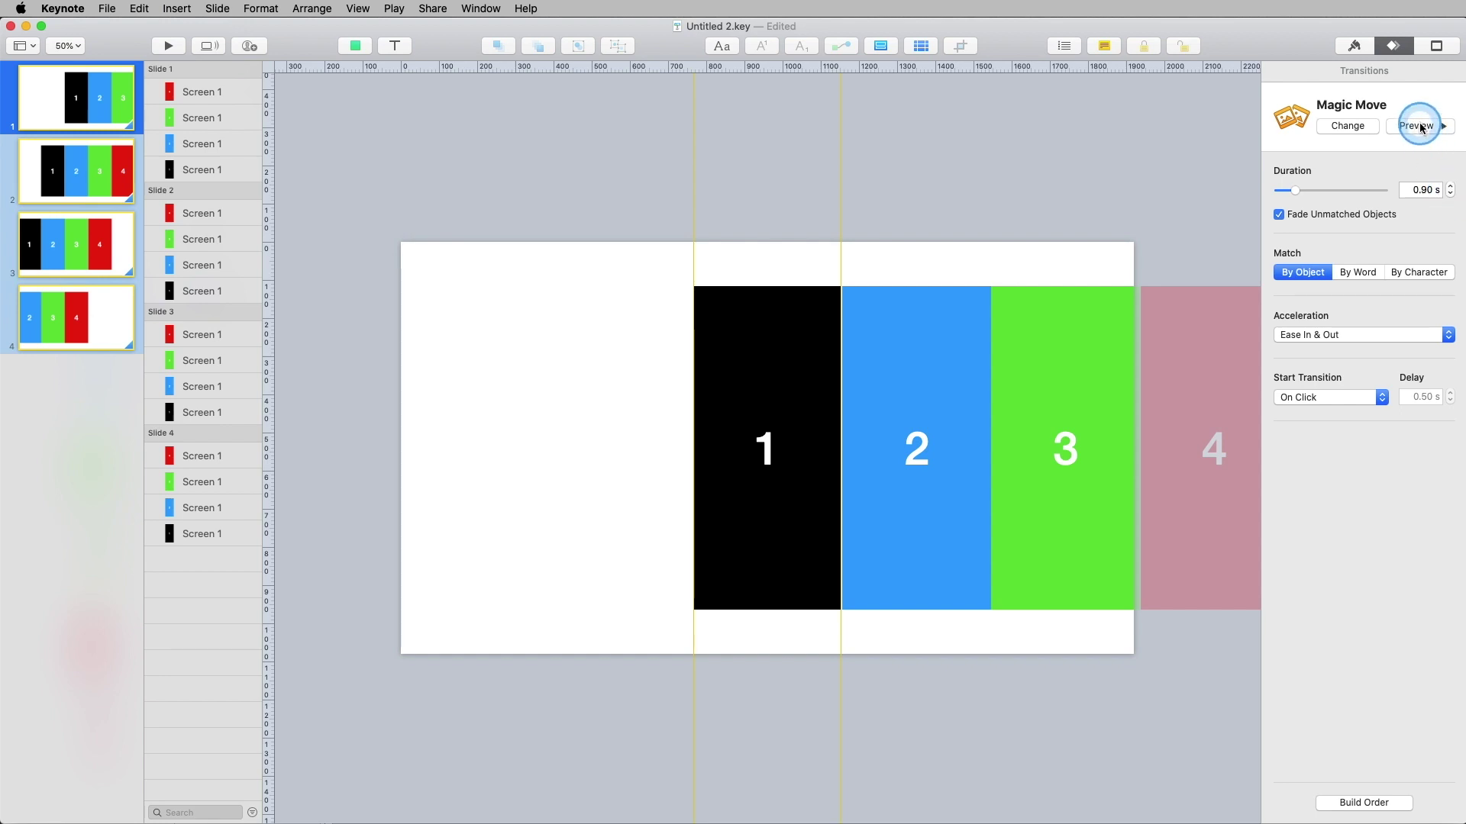
{"action": "left_click", "coordinate": [1451, 194]}
{"action": "left_click", "coordinate": [1451, 194]}
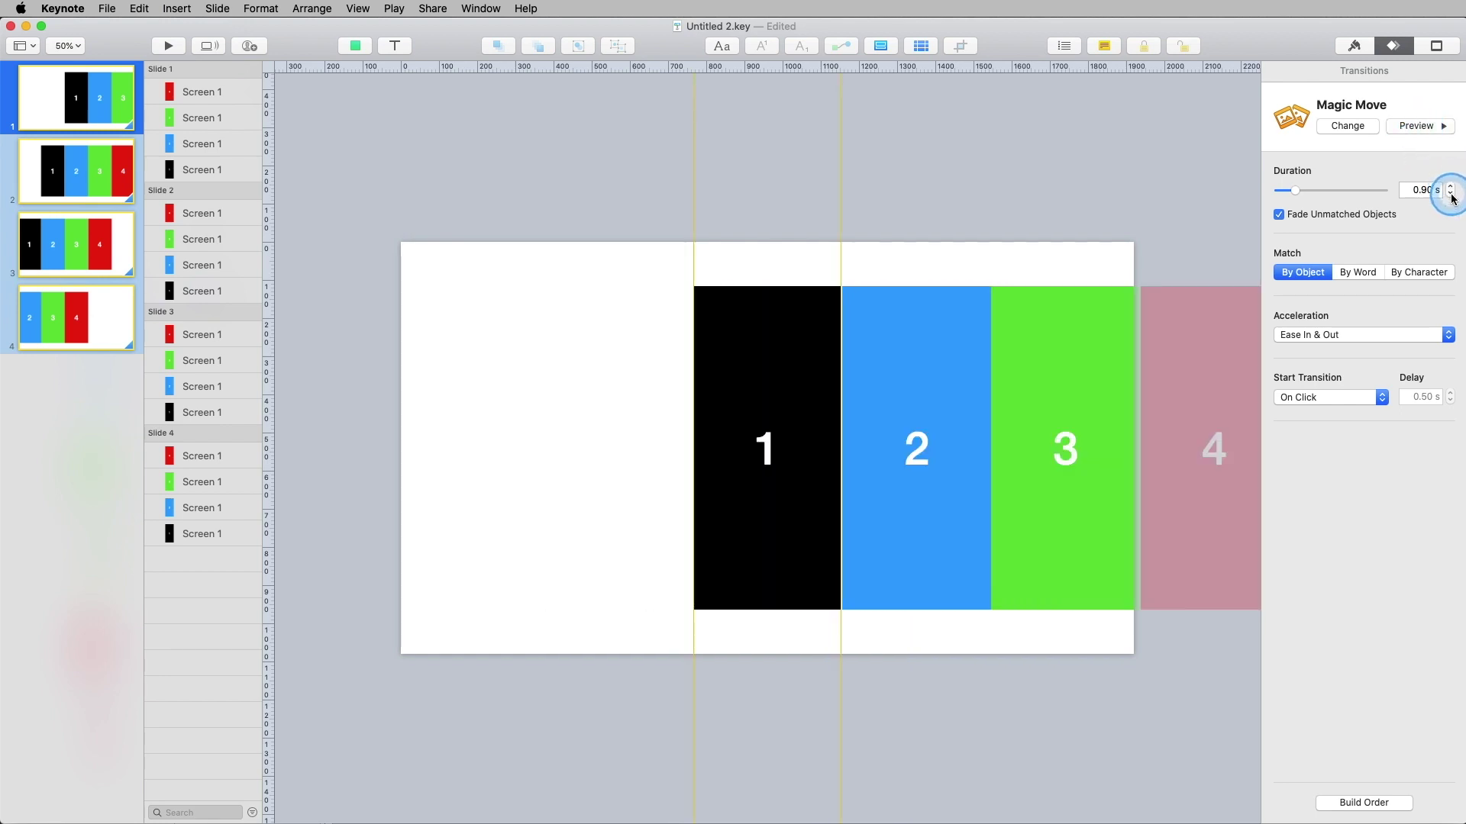
{"action": "left_click", "coordinate": [1414, 125]}
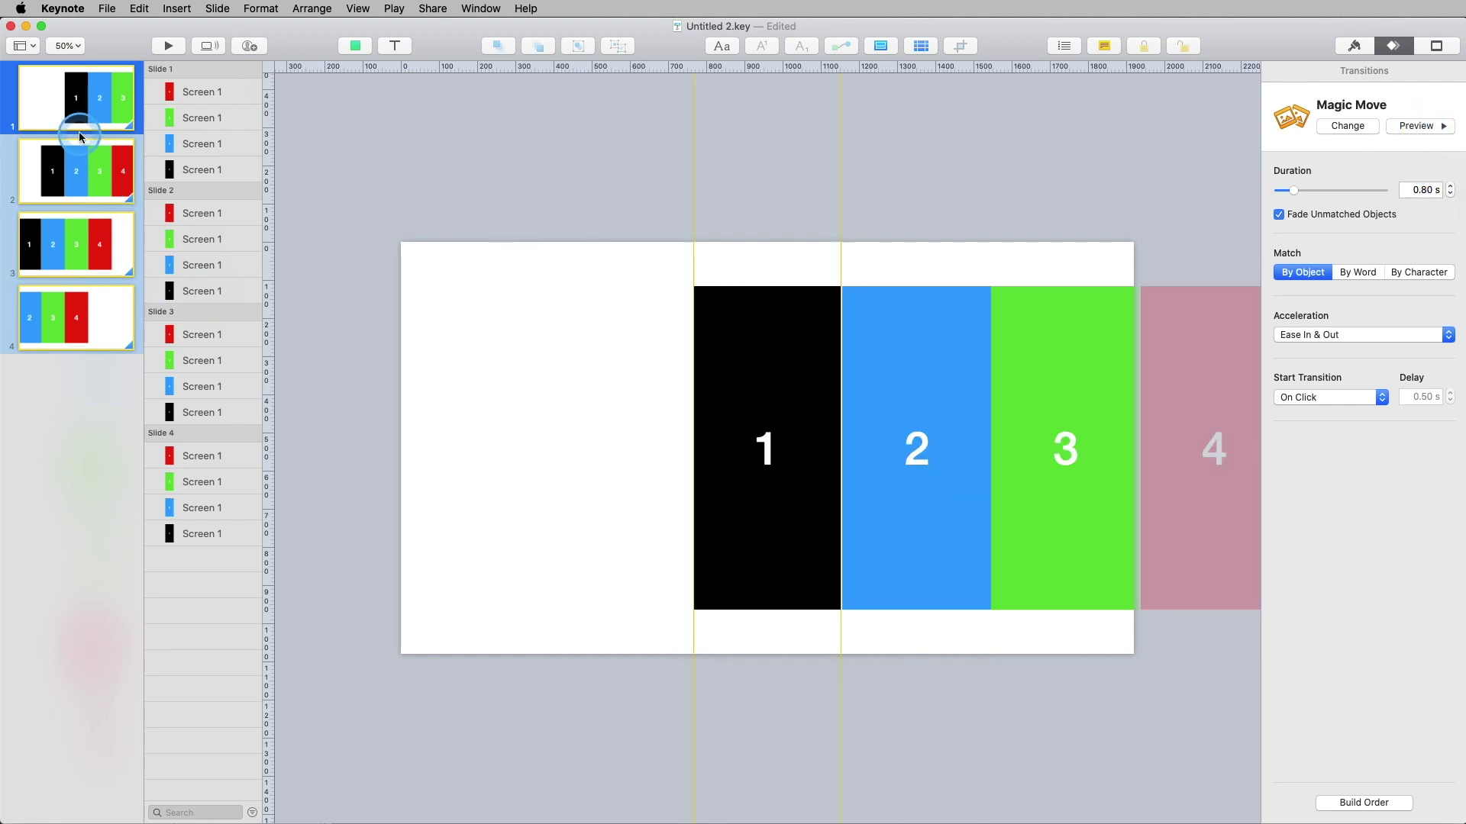
{"action": "left_click", "coordinate": [81, 208]}
{"action": "left_click", "coordinate": [82, 221]}
{"action": "left_click", "coordinate": [76, 294]}
Insert a square shape on slide 1 and move it just above the green rectangle.
{"action": "left_click", "coordinate": [77, 111]}
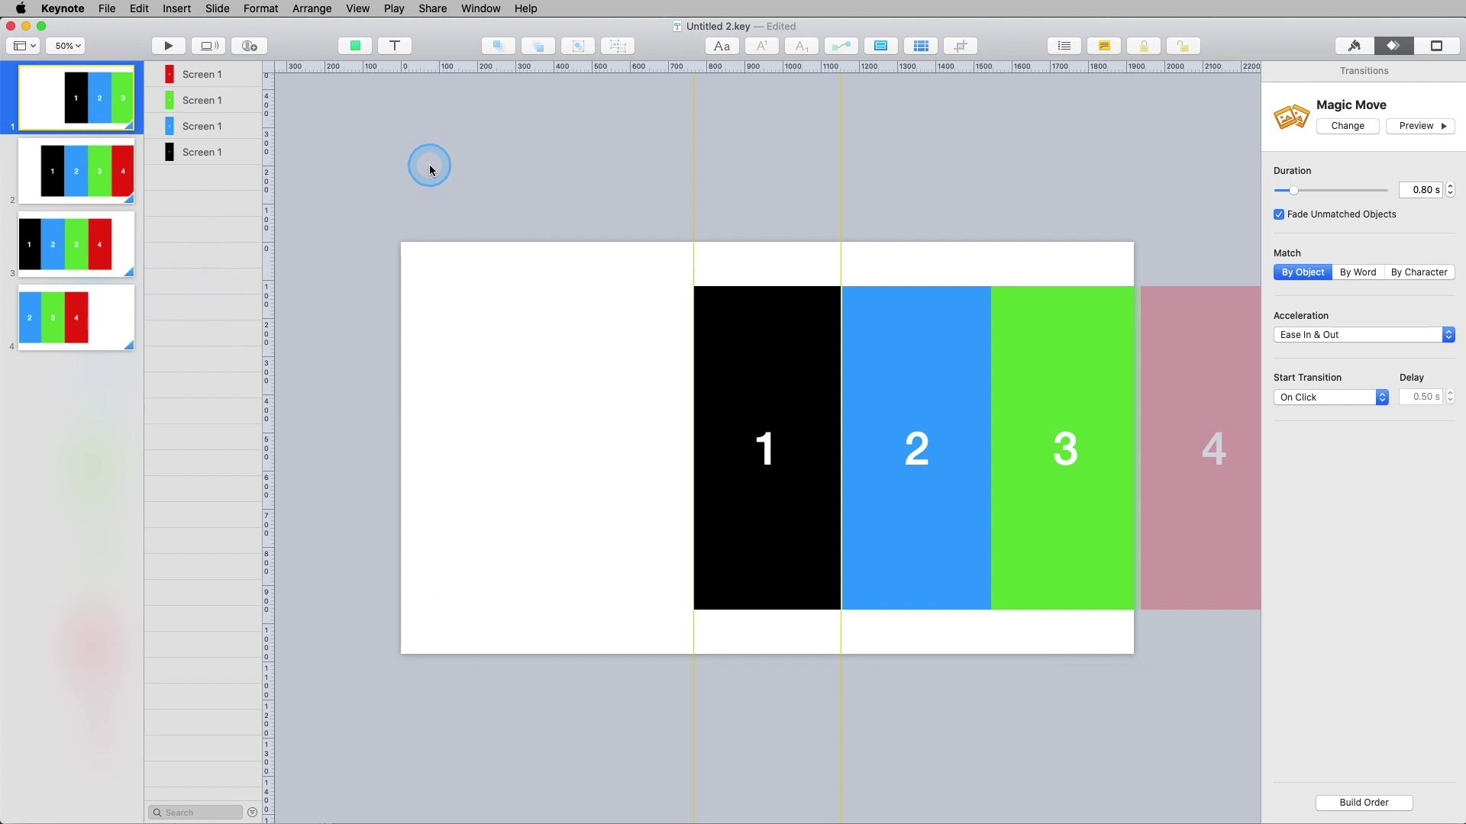
{"action": "left_click", "coordinate": [355, 46]}
{"action": "left_click", "coordinate": [367, 177]}
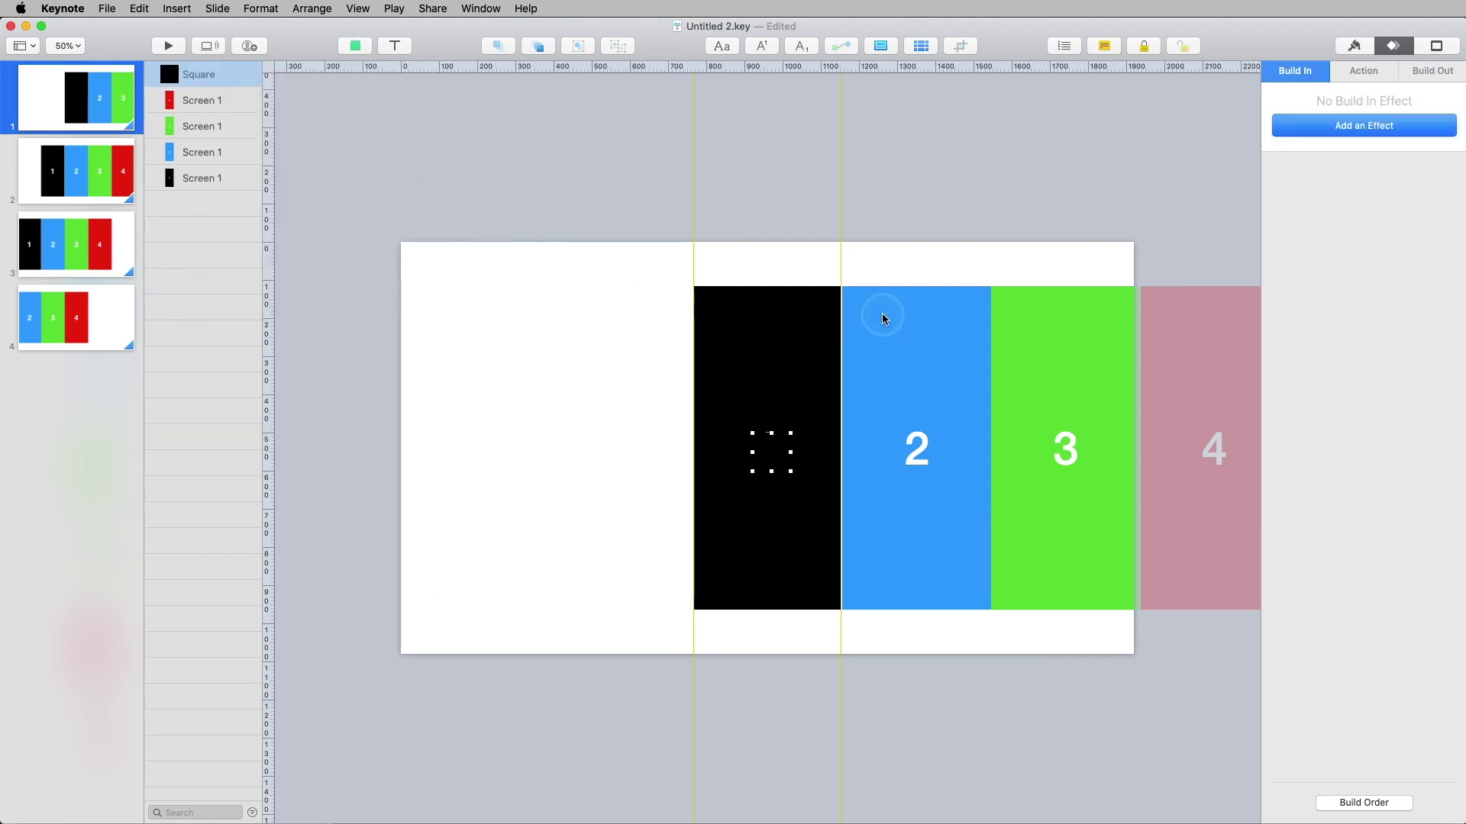
{"action": "left_click_drag", "start_coordinate": [772, 451], "coordinate": [1036, 267]}
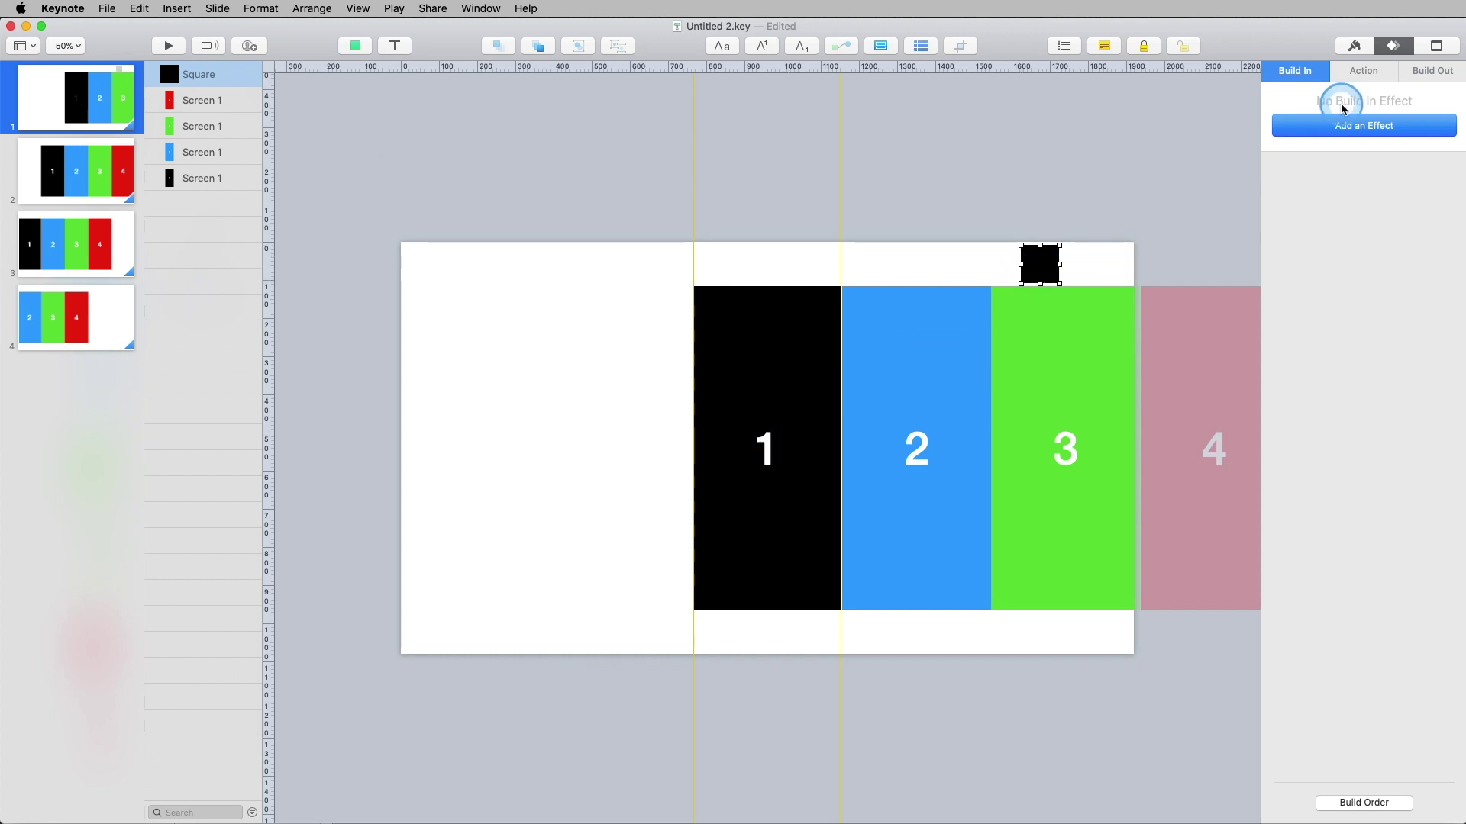
Give the square the orange shape style and resize it into a full-height strip along the slide's right edge.
{"action": "left_click", "coordinate": [1354, 46]}
{"action": "left_click", "coordinate": [1364, 167]}
{"action": "left_click", "coordinate": [1080, 198]}
{"action": "left_click_drag", "start_coordinate": [1035, 268], "coordinate": [1135, 654]}
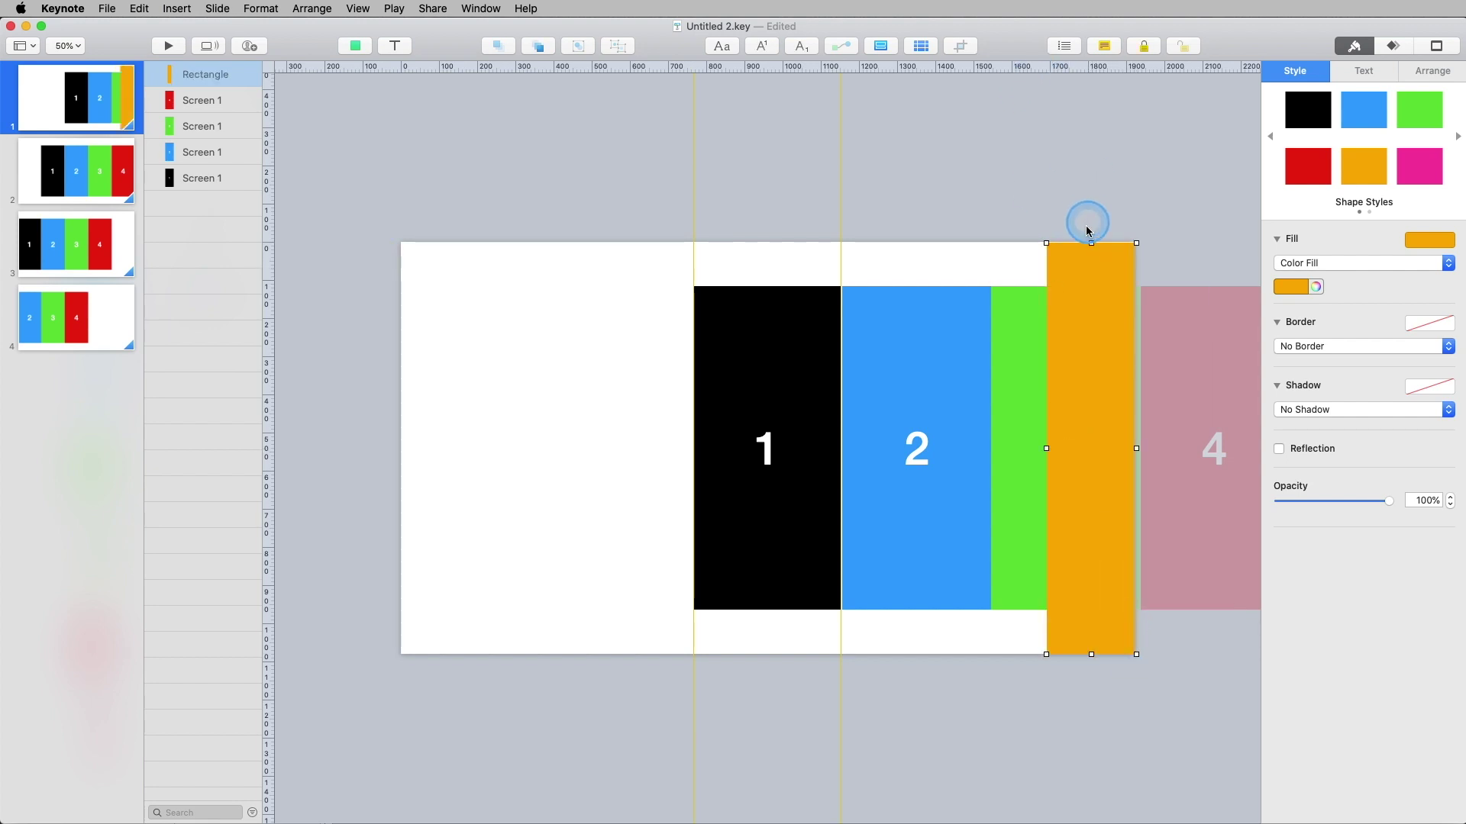
{"action": "left_click_drag", "start_coordinate": [1090, 242], "coordinate": [1090, 241]}
{"action": "left_click", "coordinate": [658, 195]}
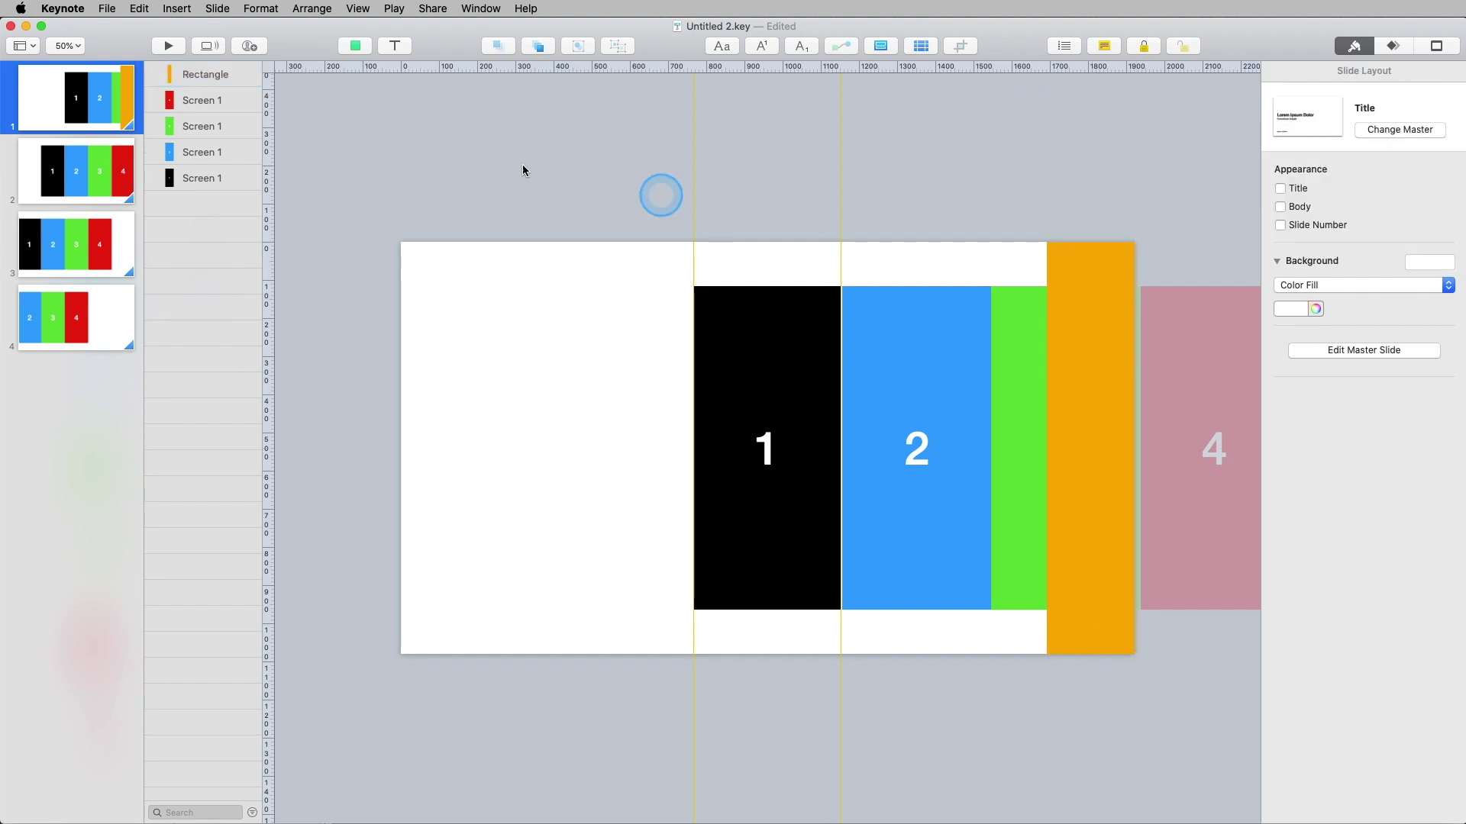
Add a slide link to the orange strip on slide 1 that leads to the next slide.
{"action": "left_click", "coordinate": [6, 97]}
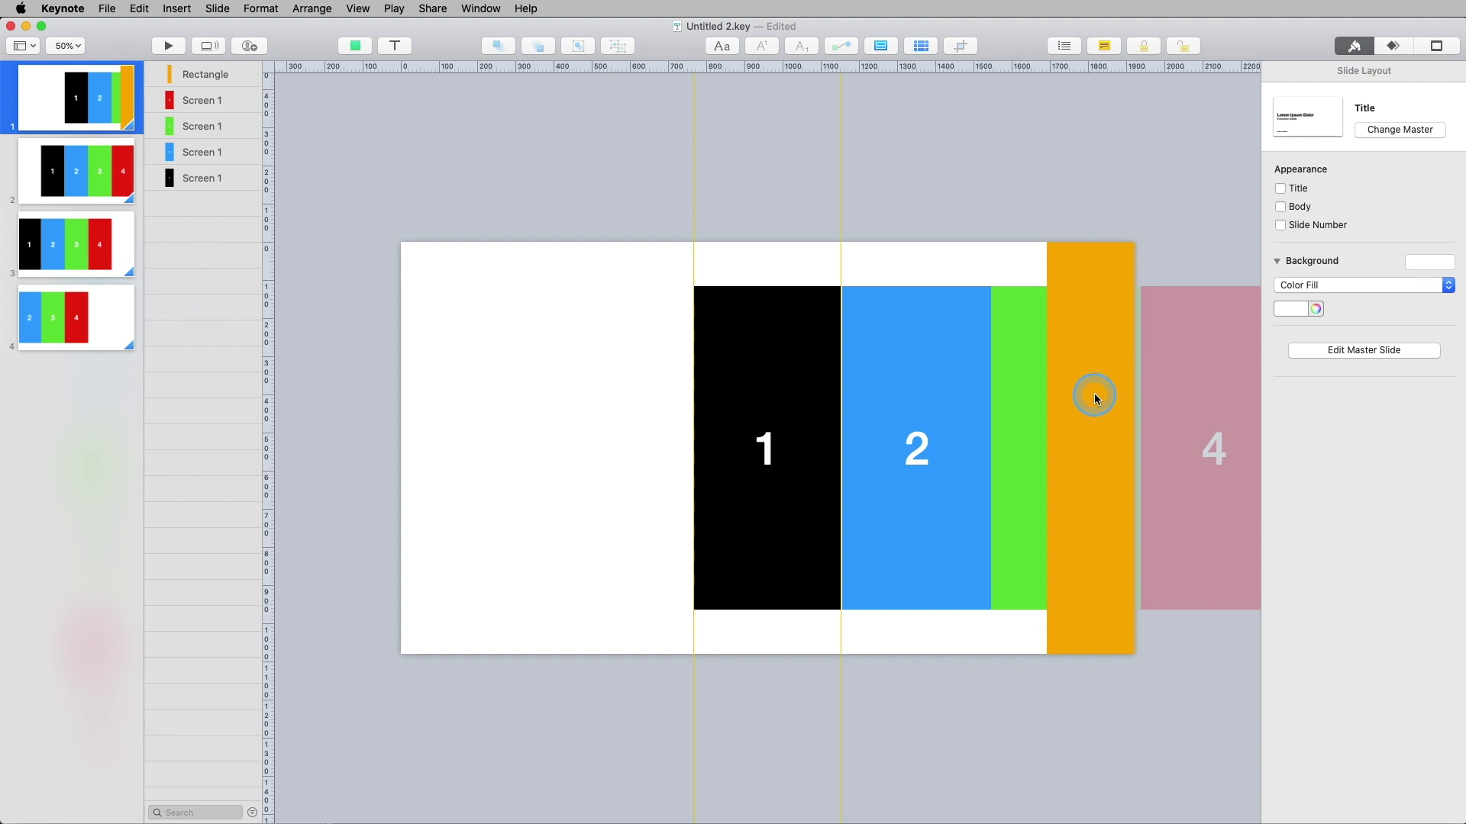
{"action": "left_click", "coordinate": [1093, 346]}
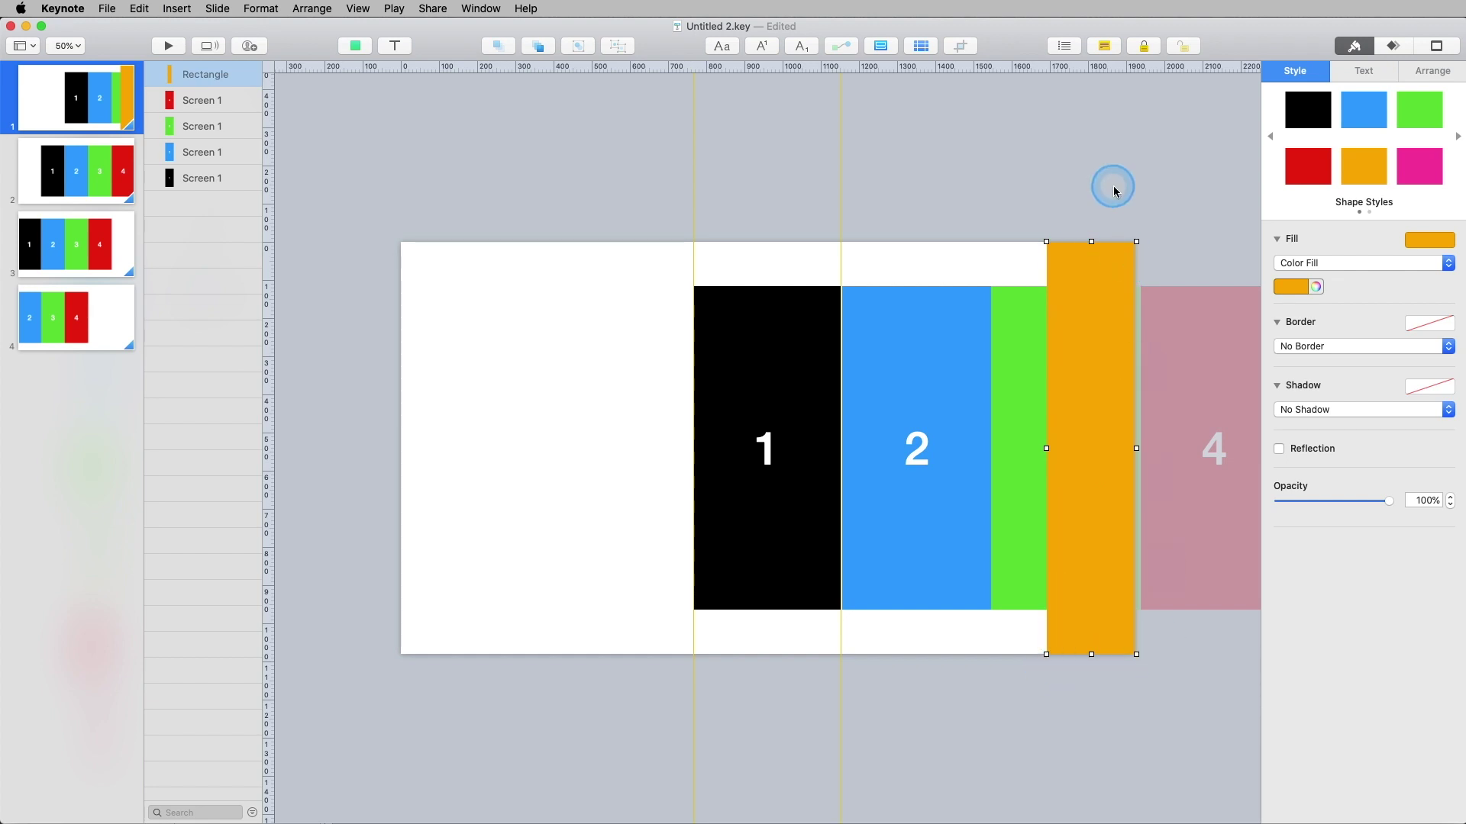
{"action": "right_click", "coordinate": [1088, 415]}
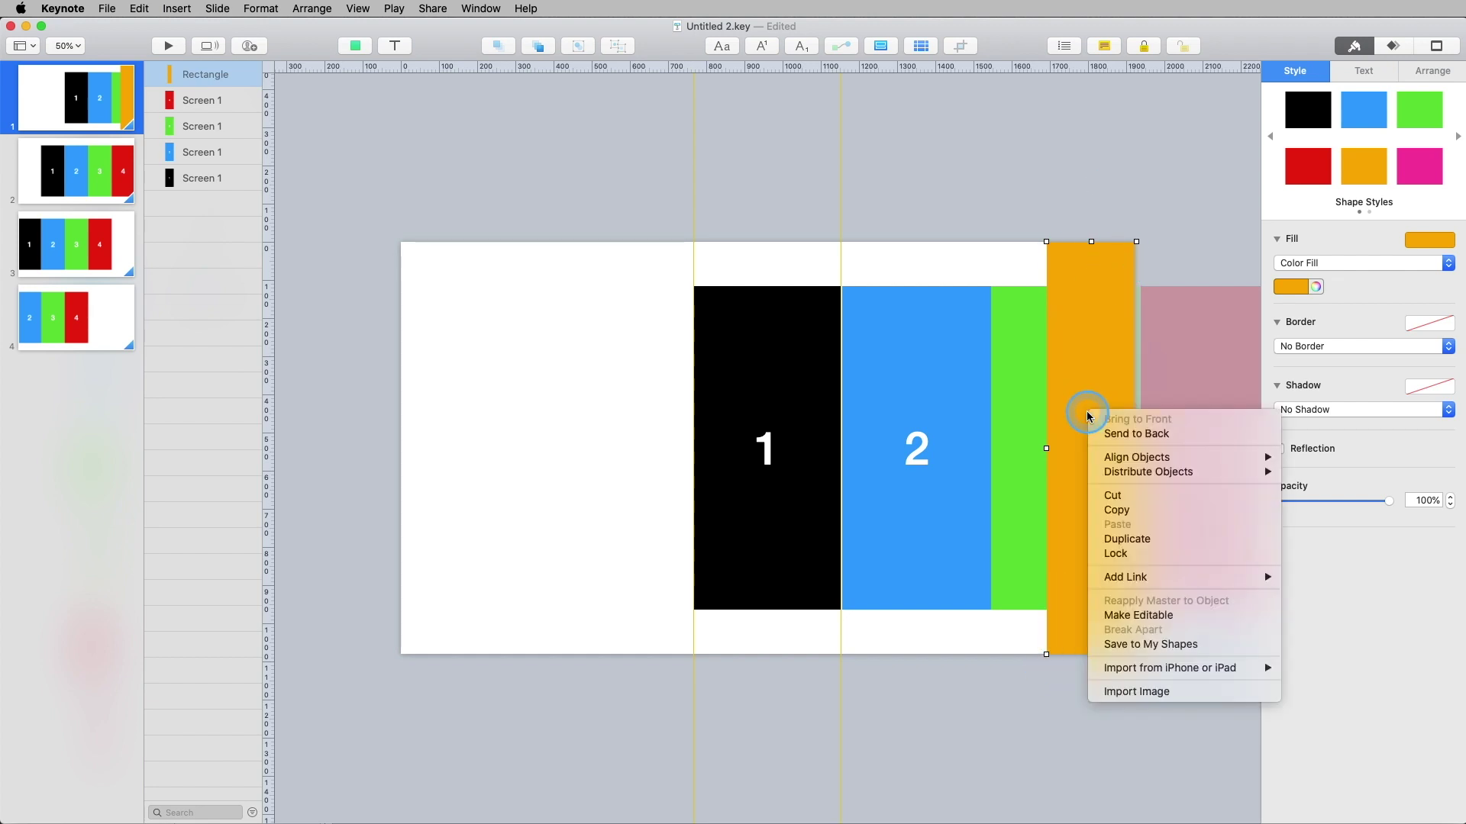
{"action": "mouse_move", "coordinate": [1122, 577]}
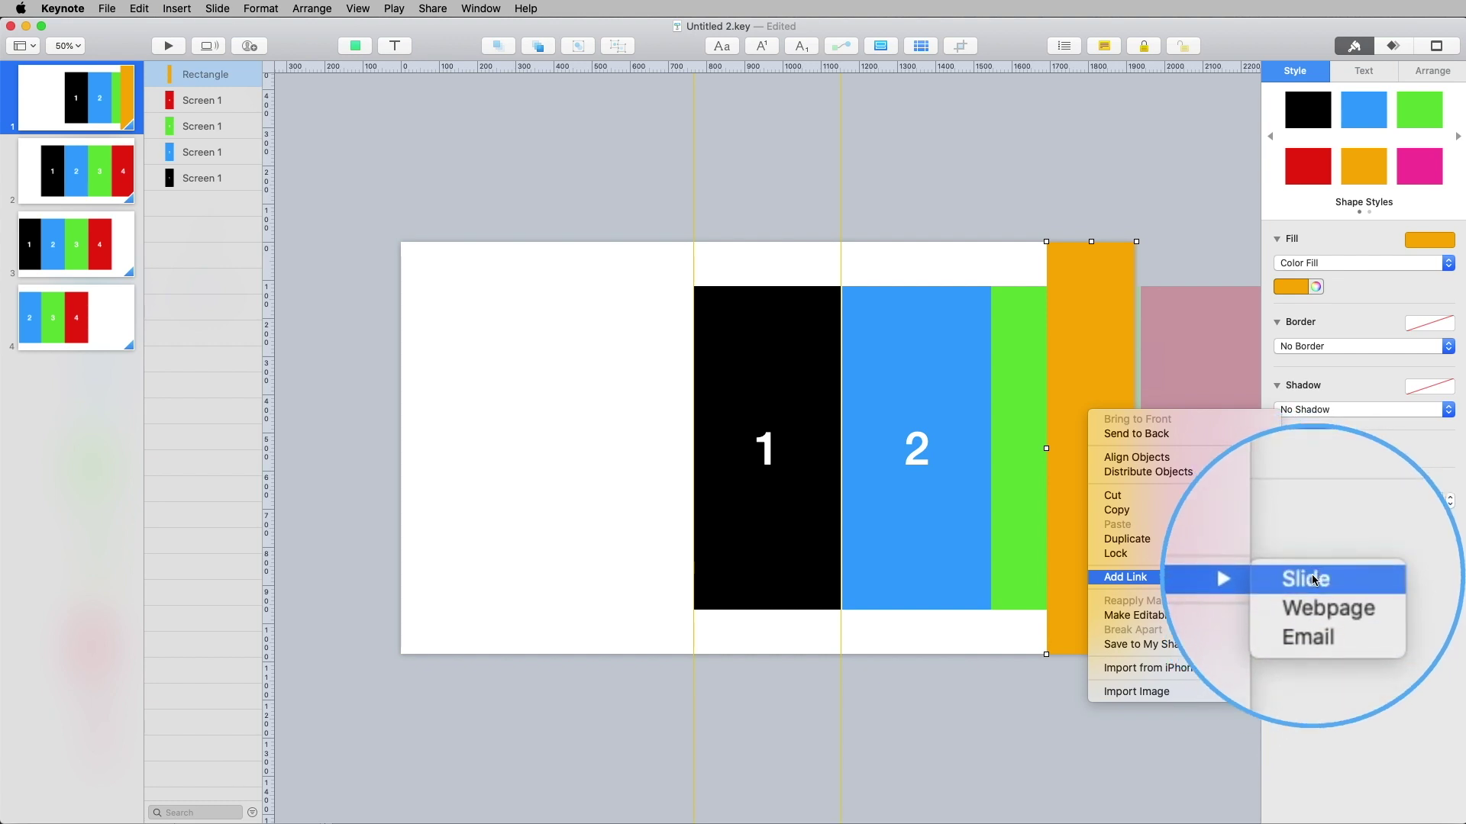
{"action": "left_click", "coordinate": [1311, 579]}
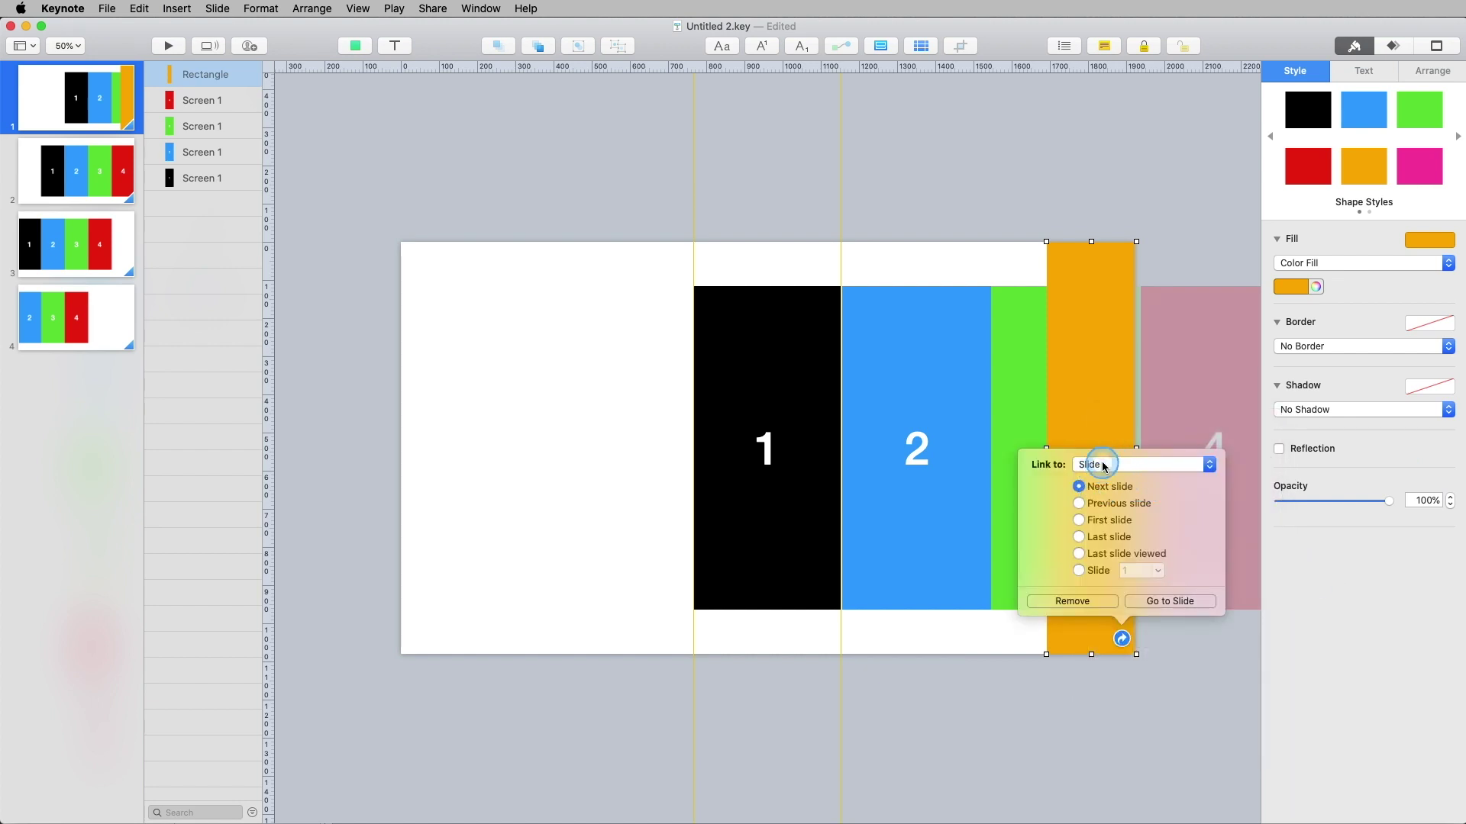
{"action": "left_click", "coordinate": [1103, 467]}
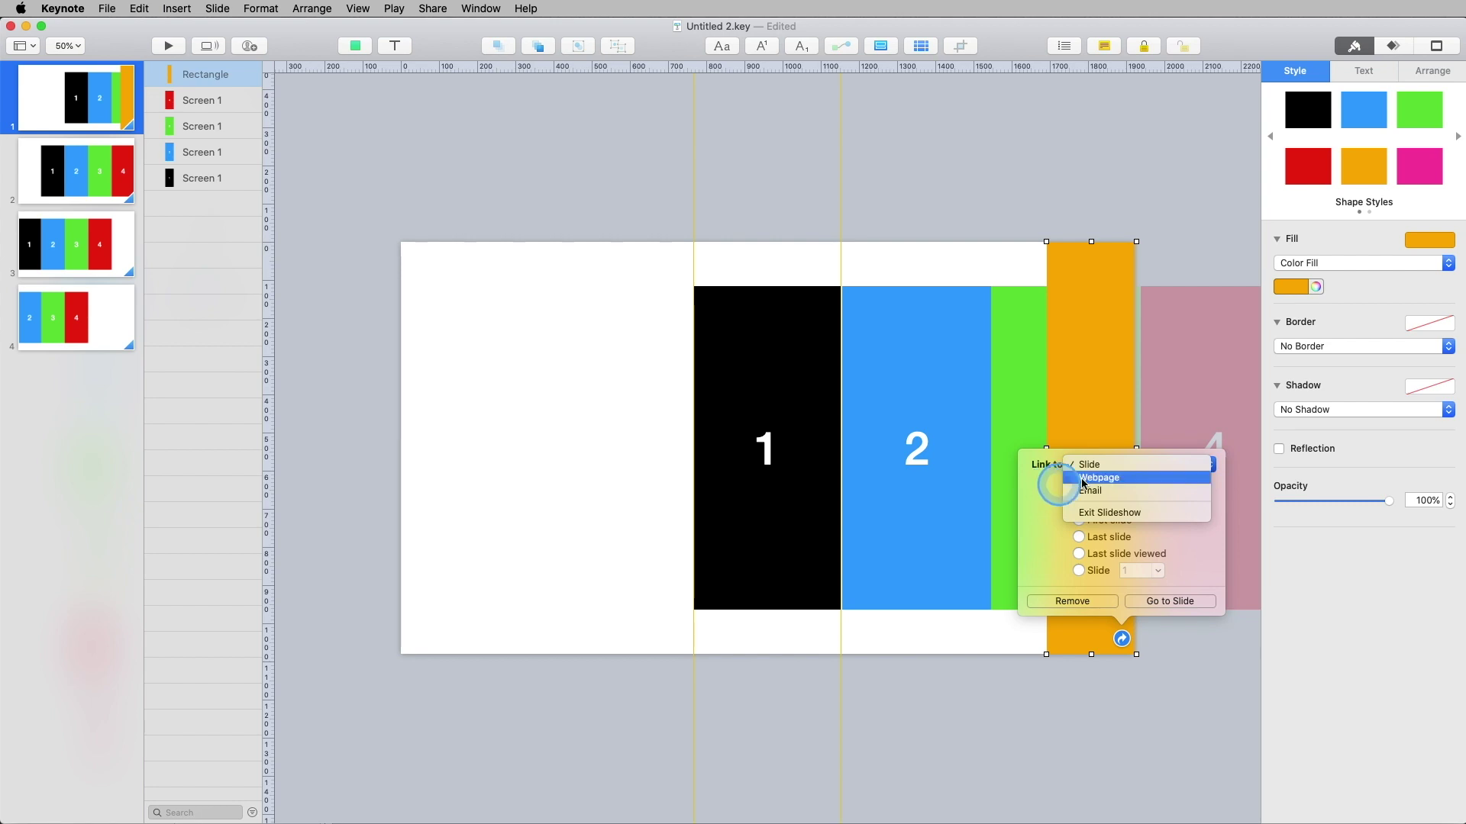
{"action": "left_click", "coordinate": [1111, 465]}
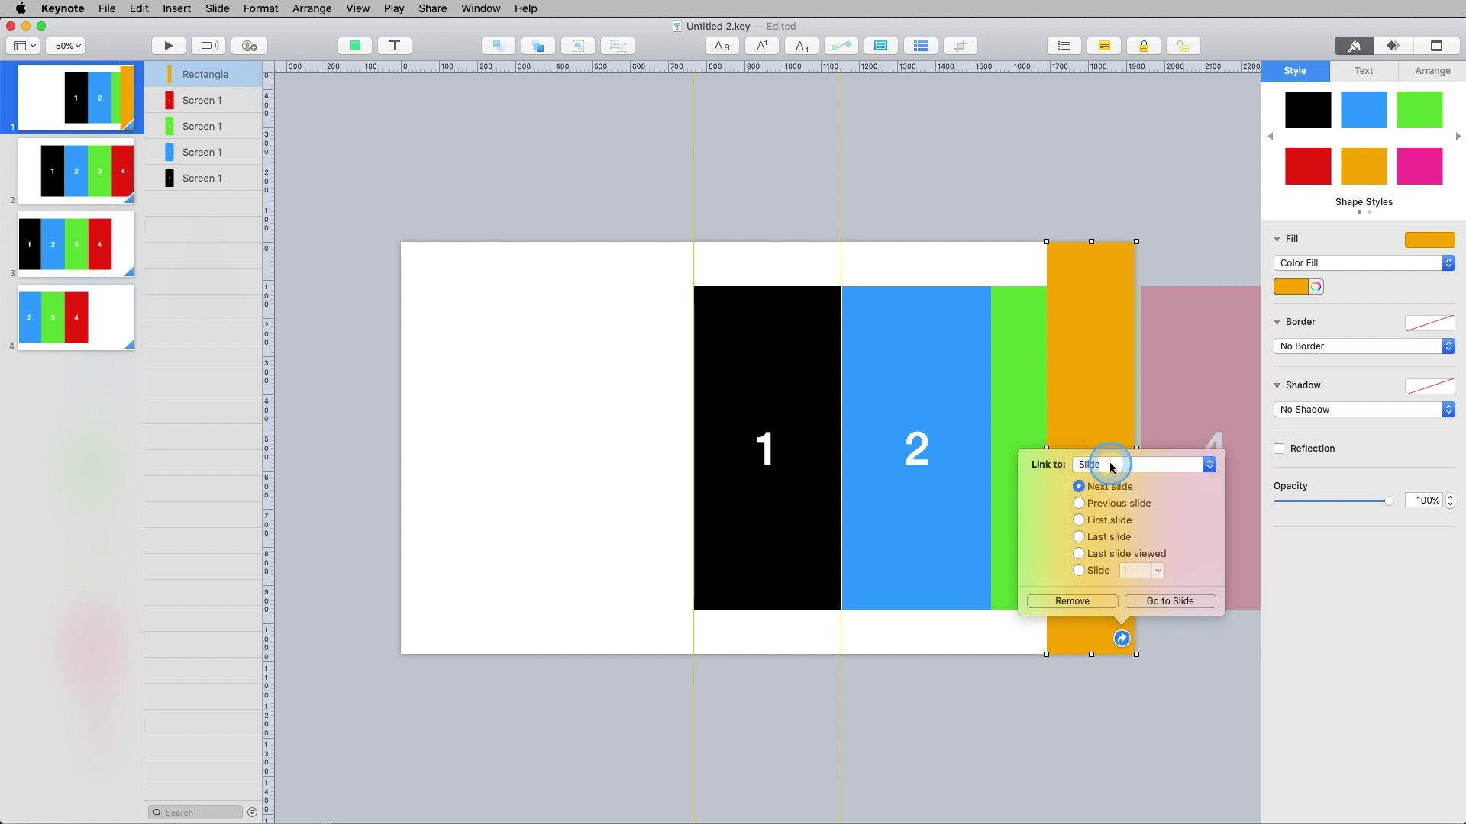
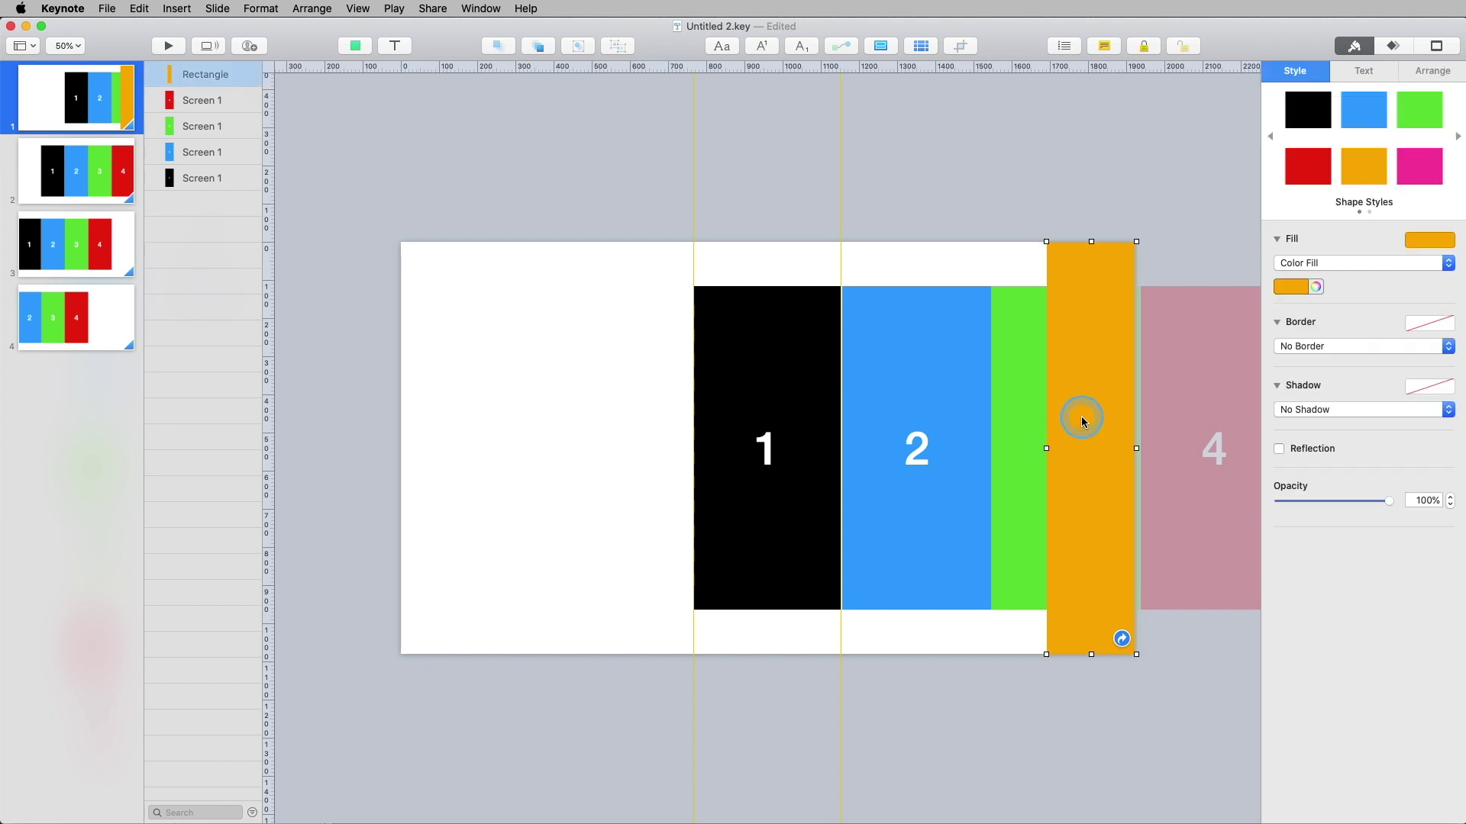
{"action": "left_click", "coordinate": [1176, 595]}
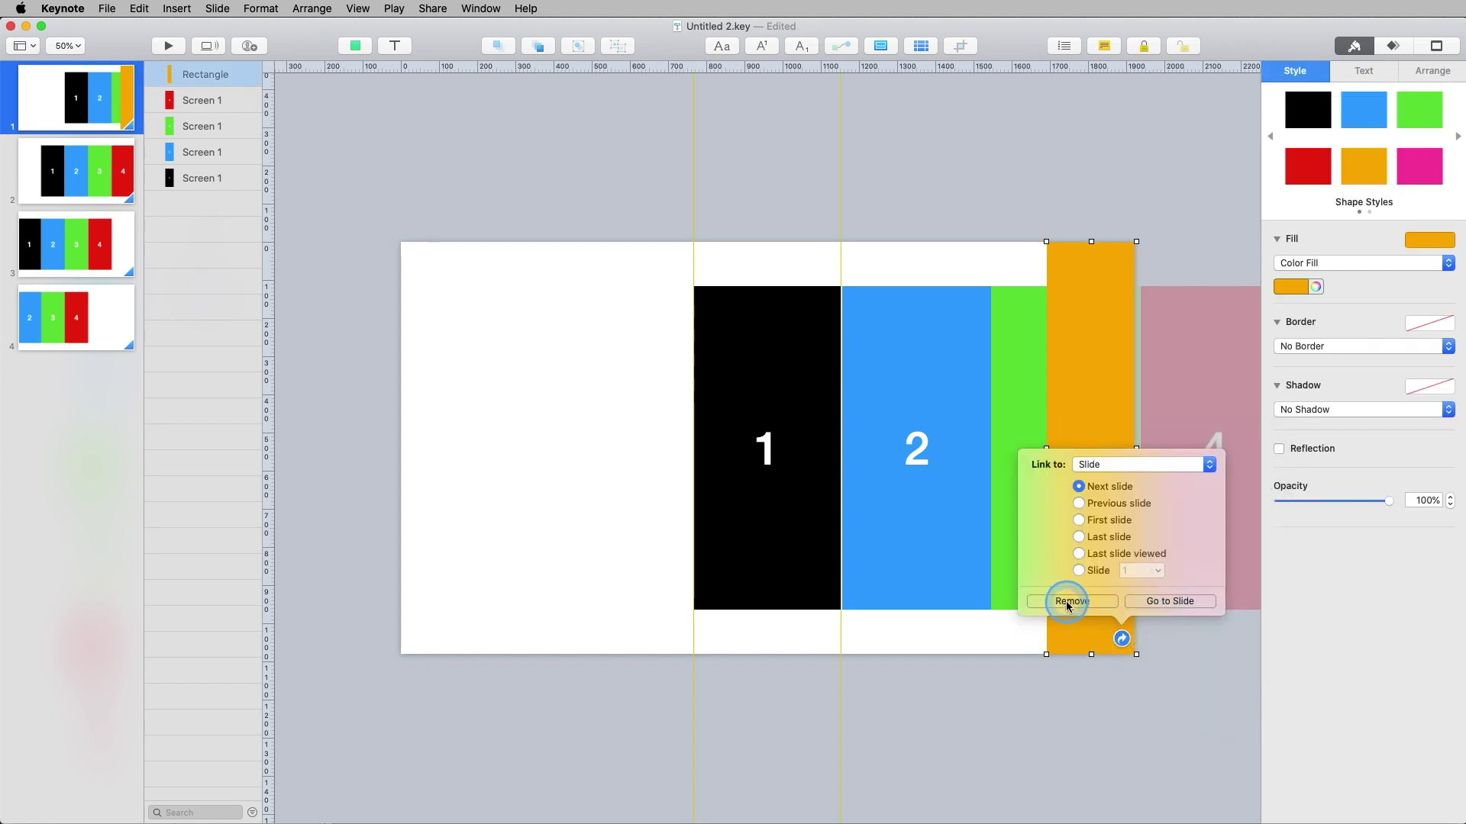
{"action": "left_click", "coordinate": [983, 271]}
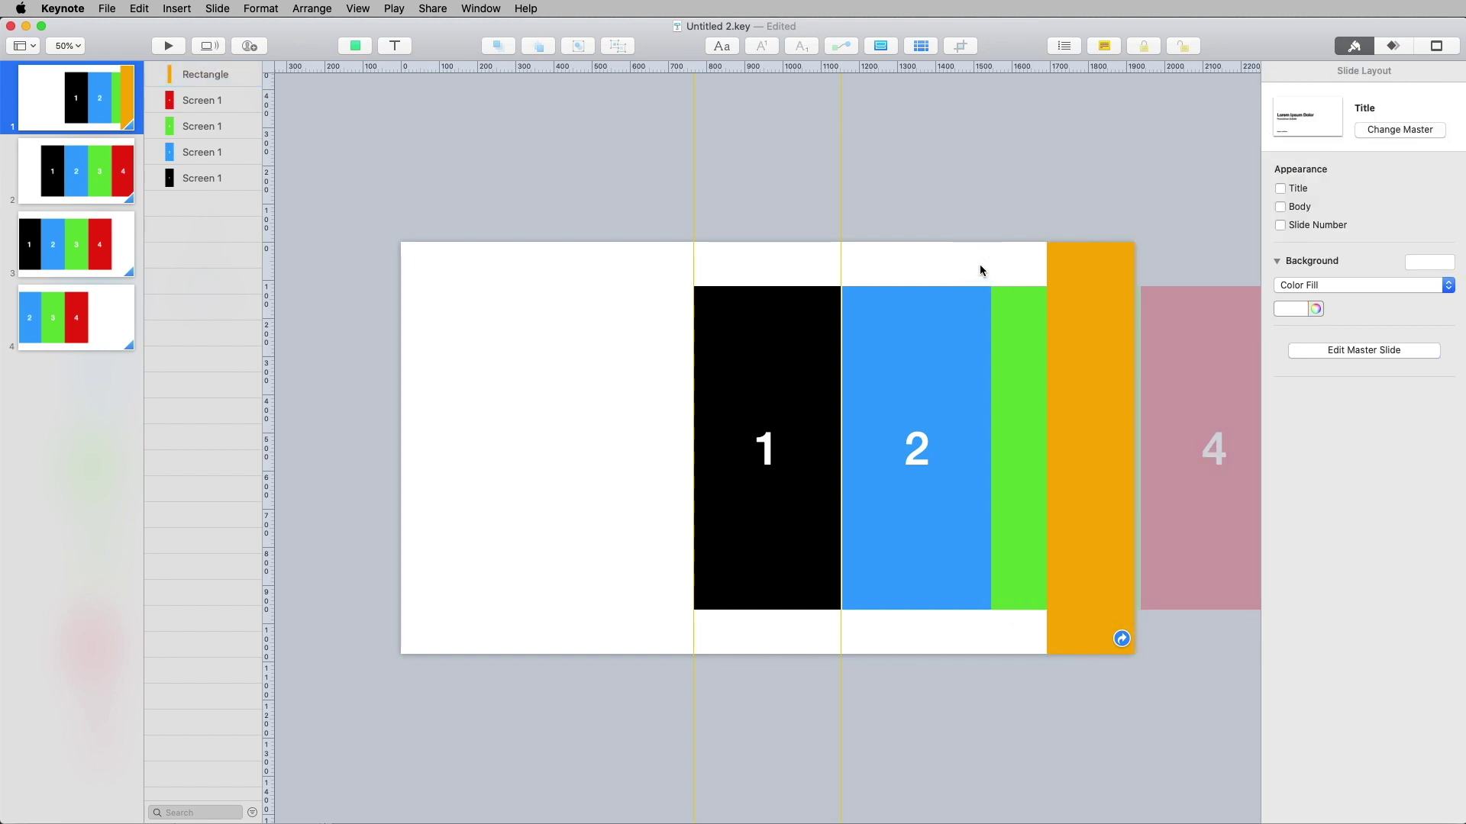
Copy the linked orange strip from slide 1 onto slides 2 and 3.
{"action": "left_click", "coordinate": [1077, 317]}
{"action": "key", "text": "super+c"}
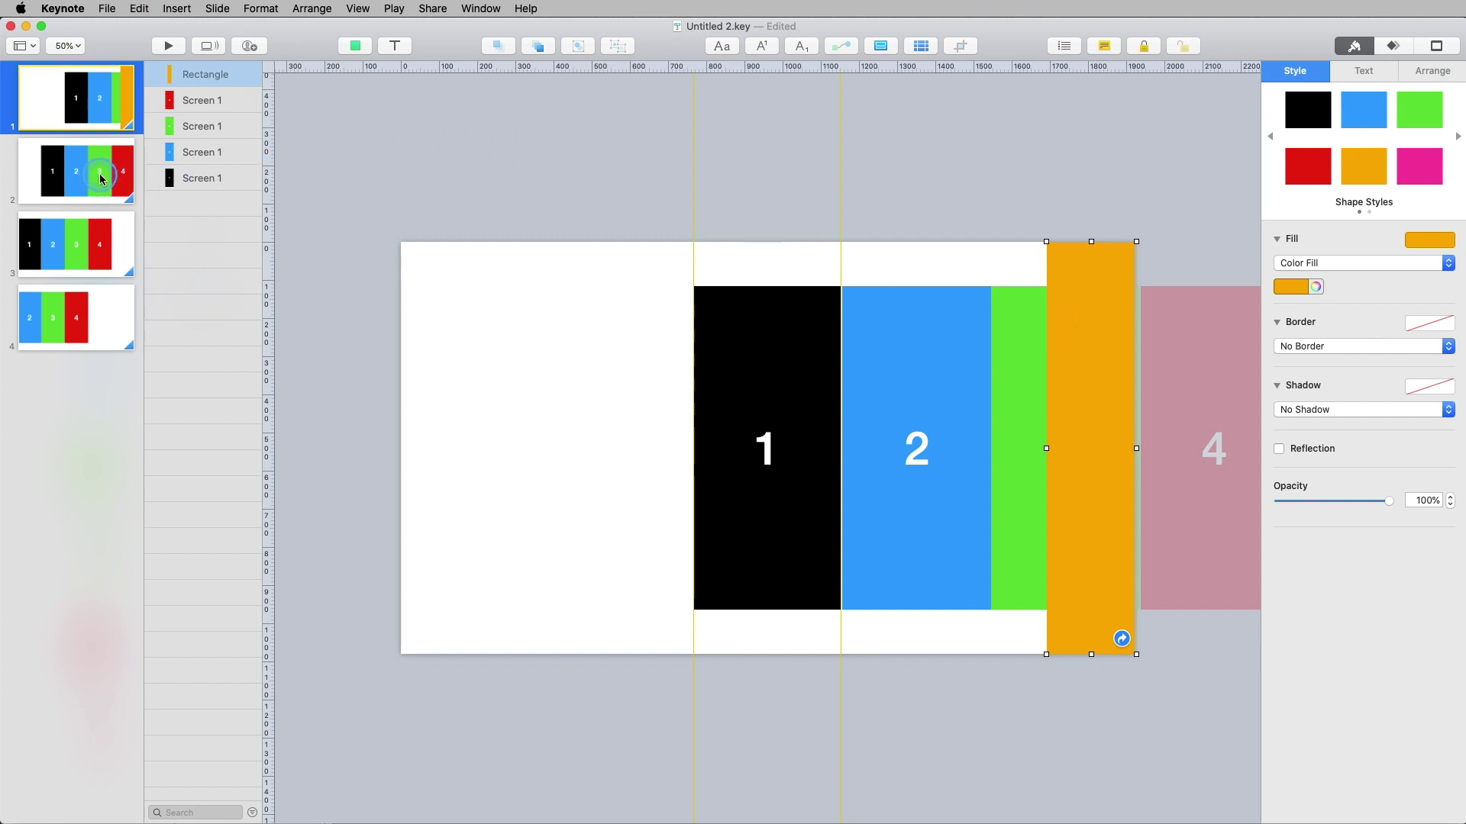
{"action": "left_click", "coordinate": [90, 180]}
{"action": "key", "text": "super+v"}
{"action": "left_click", "coordinate": [94, 265]}
{"action": "key", "text": "super+v"}
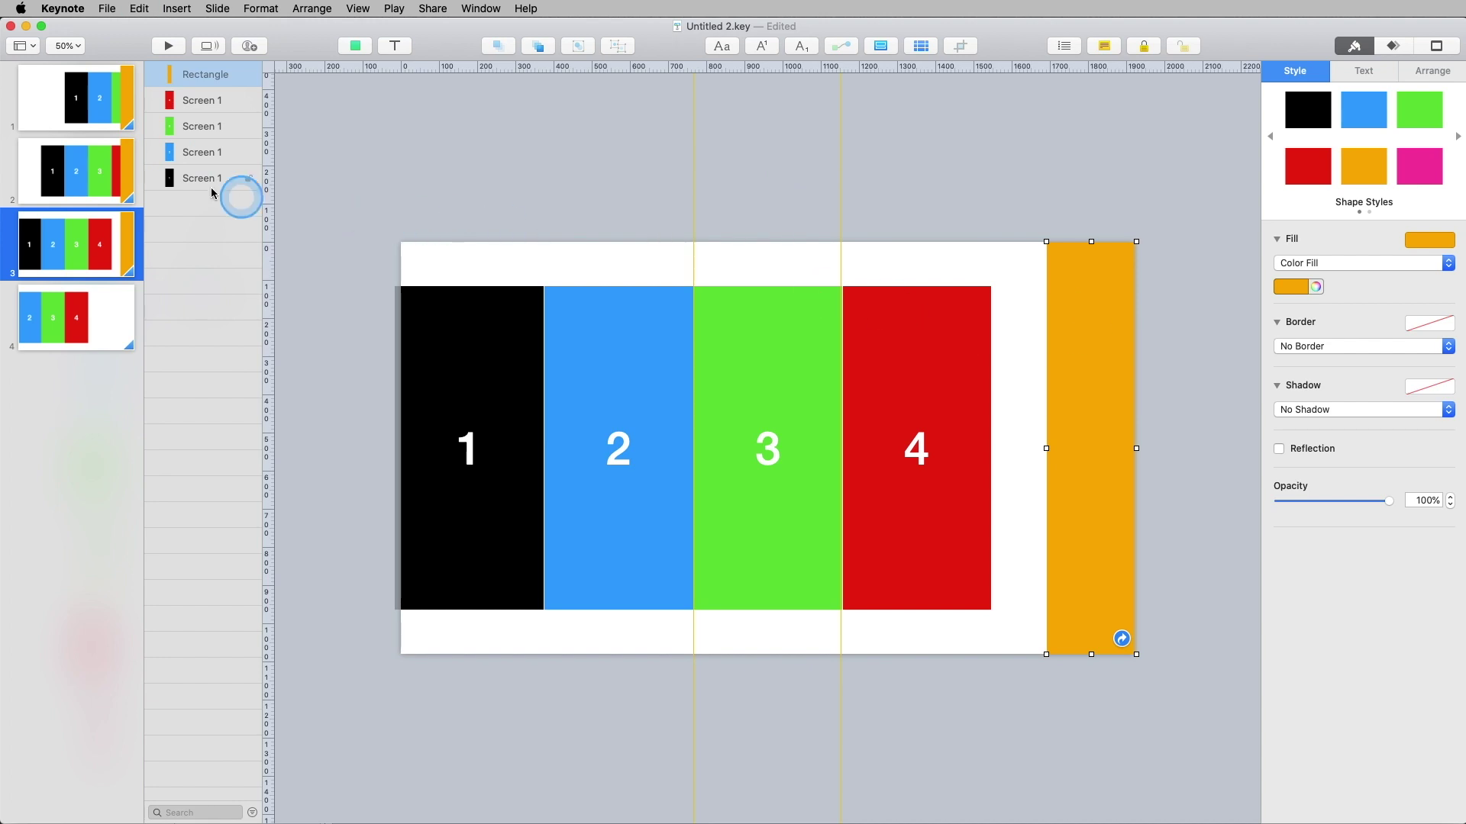
Paste a second orange strip on slide 2, move it to the slide's left edge, and link it to the previous slide.
{"action": "left_click", "coordinate": [95, 175]}
{"action": "key", "text": "super+v"}
{"action": "left_click_drag", "start_coordinate": [1102, 362], "coordinate": [458, 376]}
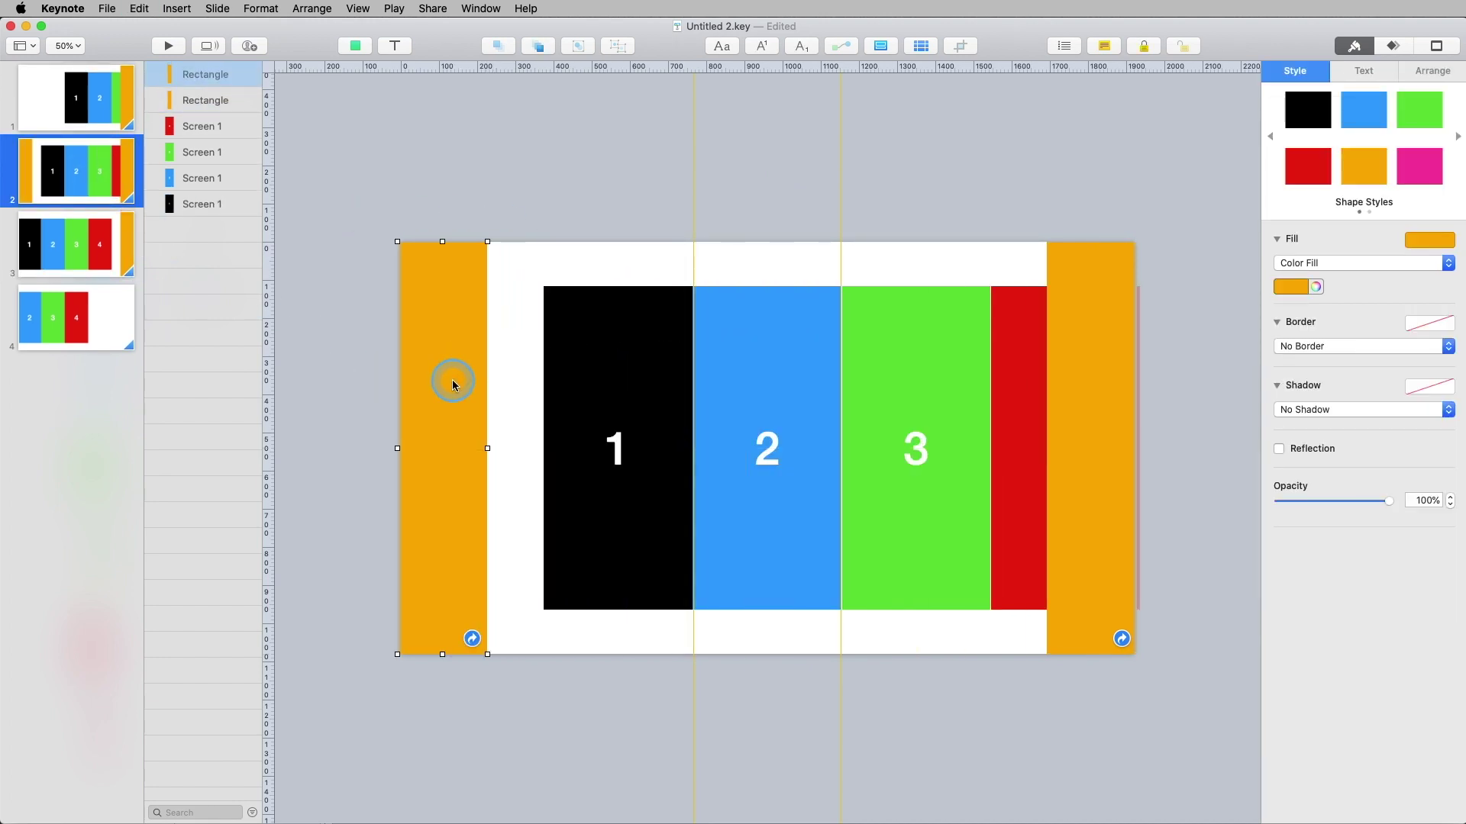
{"action": "right_click", "coordinate": [455, 377]}
{"action": "left_click", "coordinate": [564, 547]}
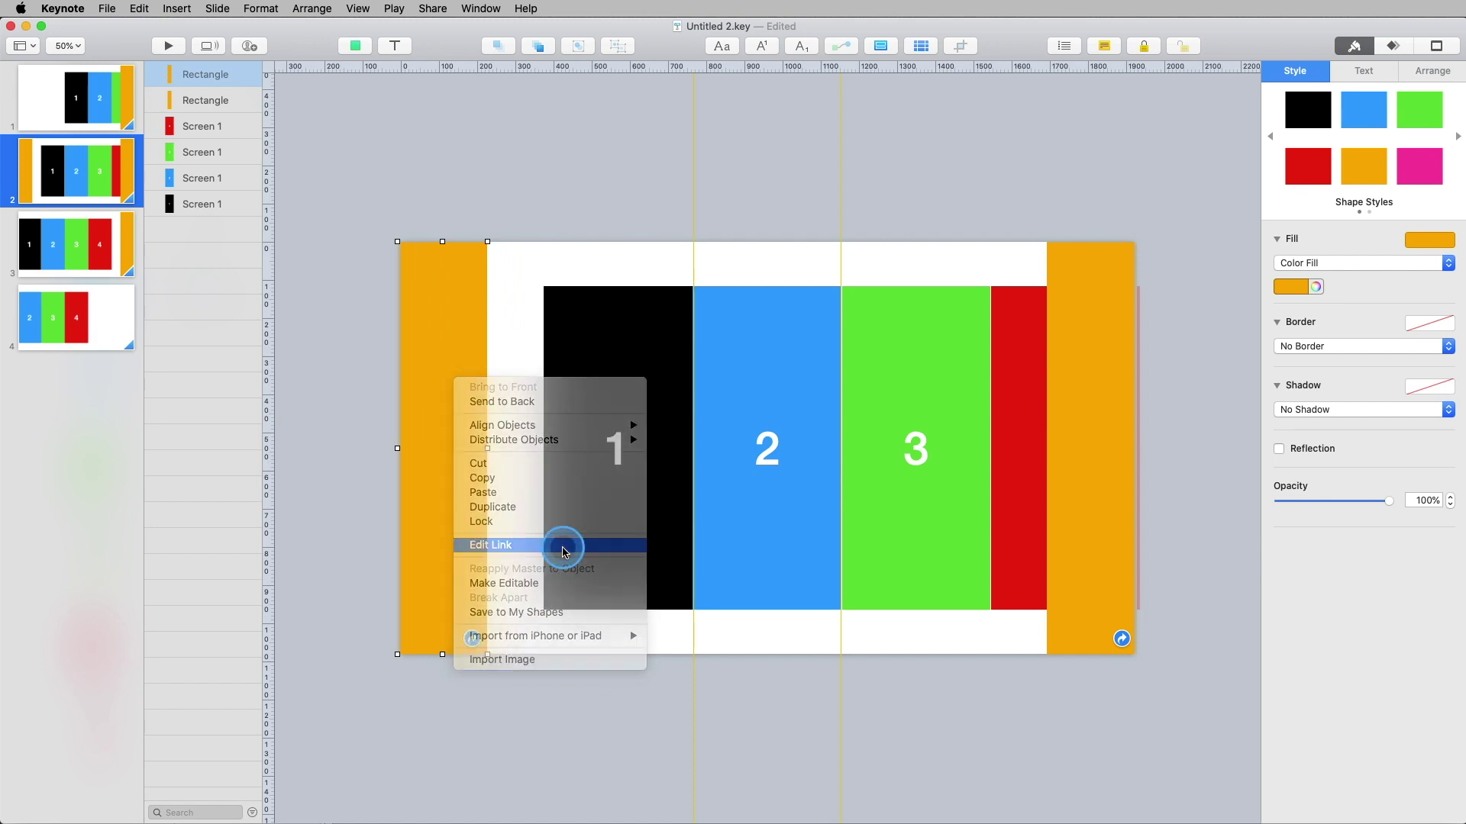
{"action": "left_click", "coordinate": [429, 504]}
{"action": "left_click", "coordinate": [340, 347]}
Copy slide 2's left orange strip with its previous-slide link onto slides 3 and 4.
{"action": "left_click", "coordinate": [114, 196]}
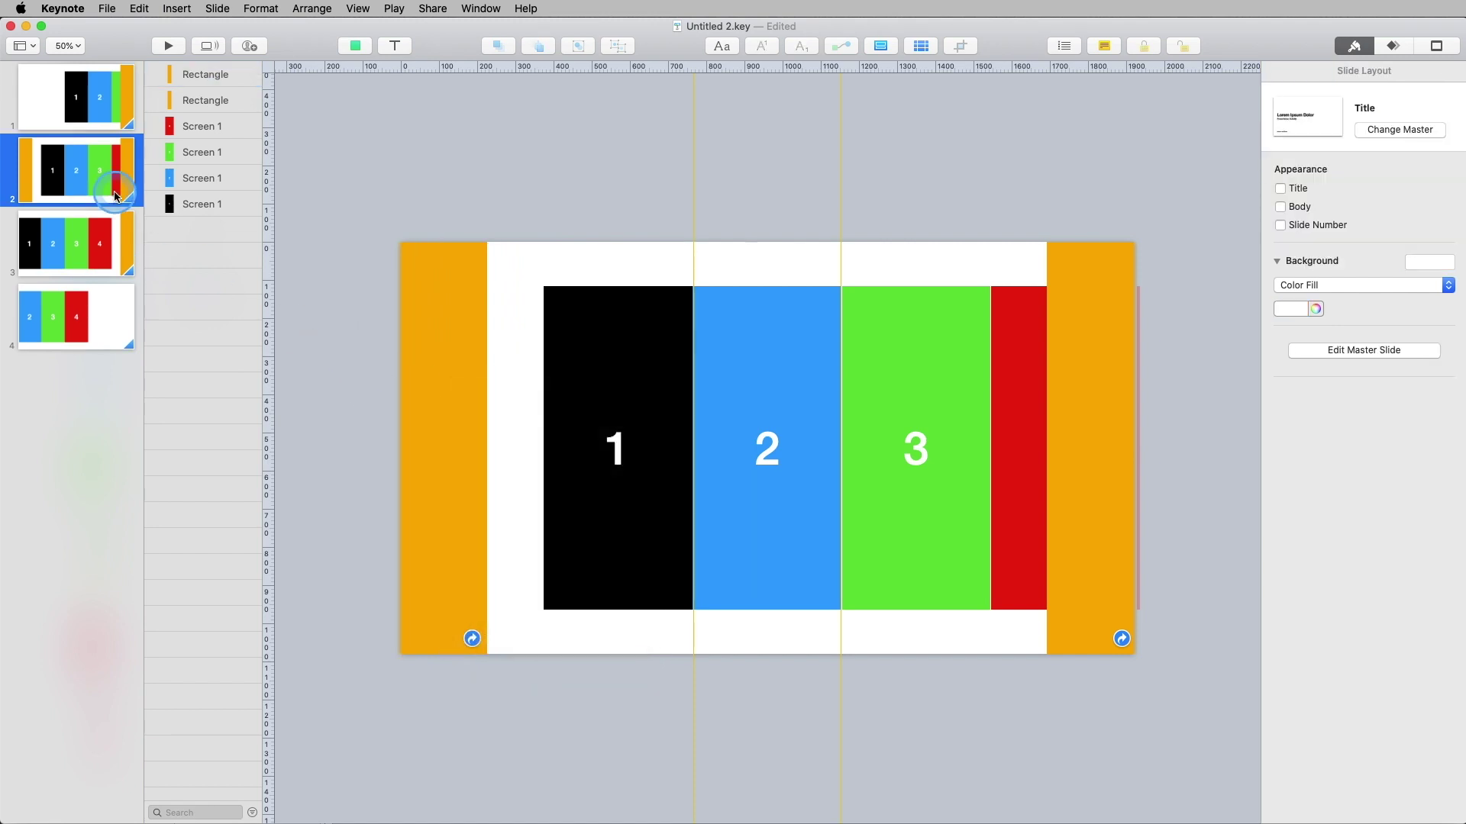
{"action": "left_click", "coordinate": [416, 304]}
{"action": "left_click", "coordinate": [44, 233]}
{"action": "key", "text": "super+v"}
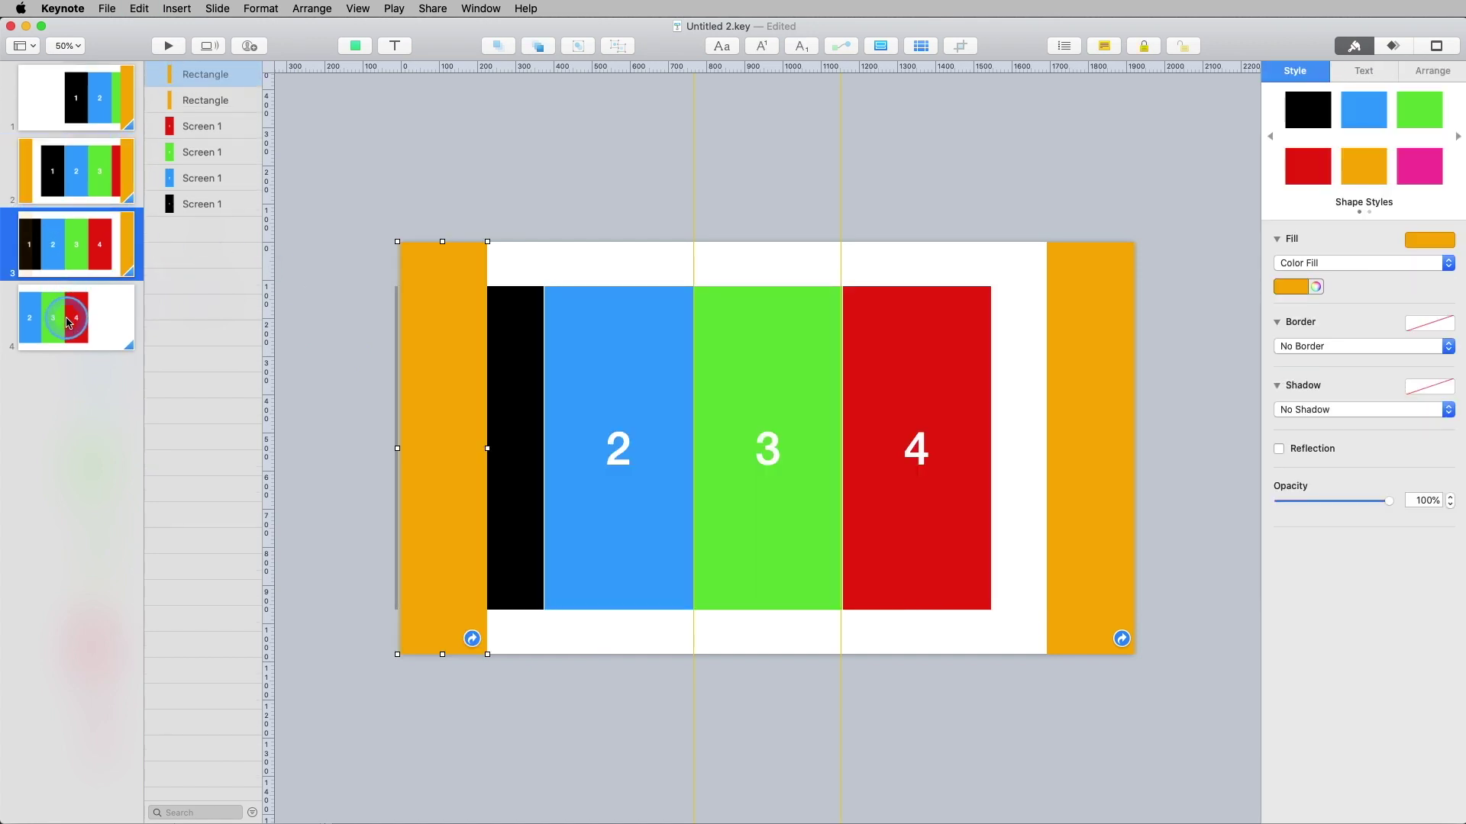
{"action": "left_click", "coordinate": [76, 317]}
{"action": "key", "text": "super+v"}
{"action": "left_click", "coordinate": [510, 201]}
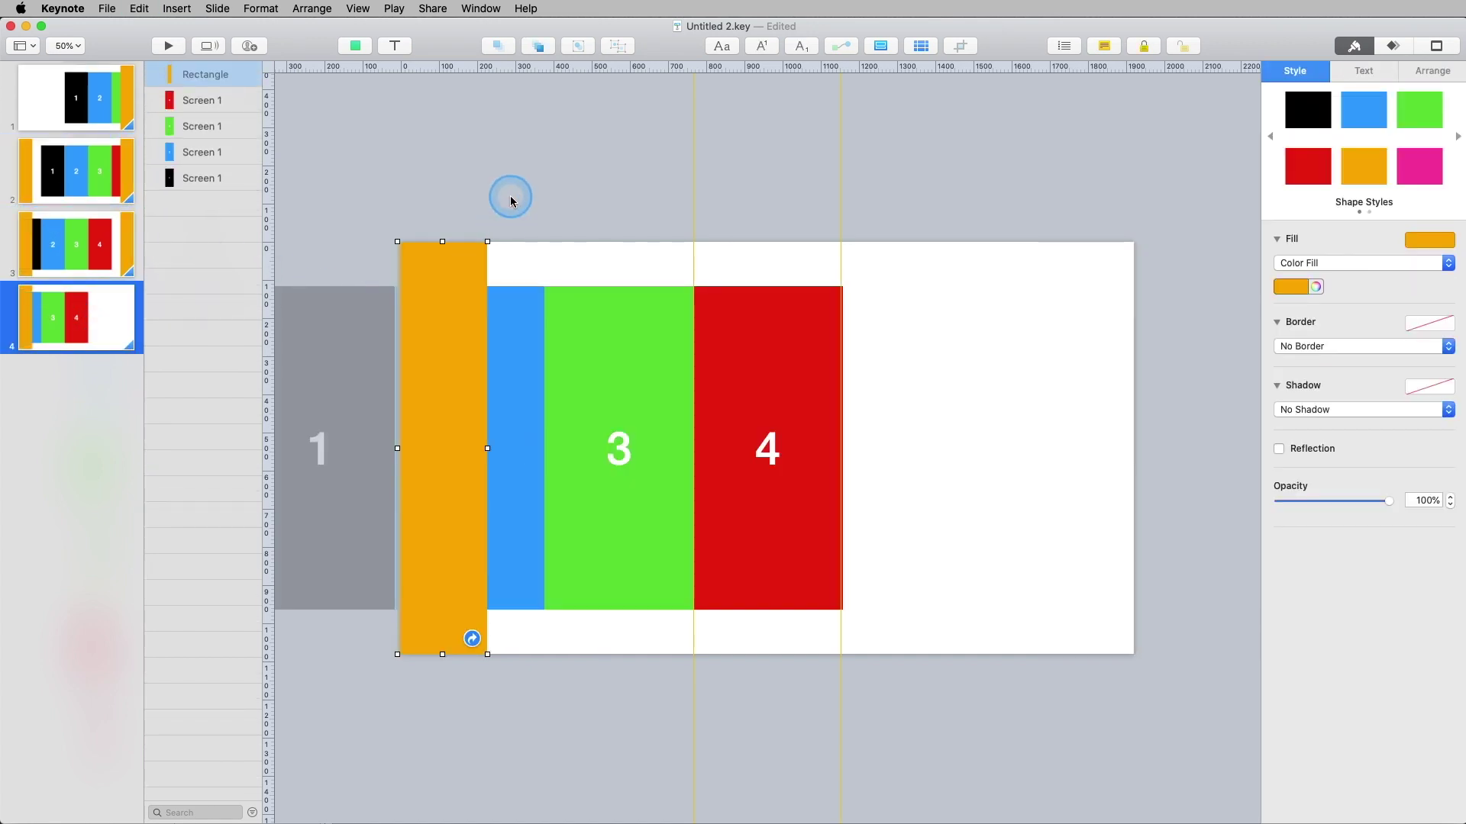
{"action": "left_click", "coordinate": [324, 140]}
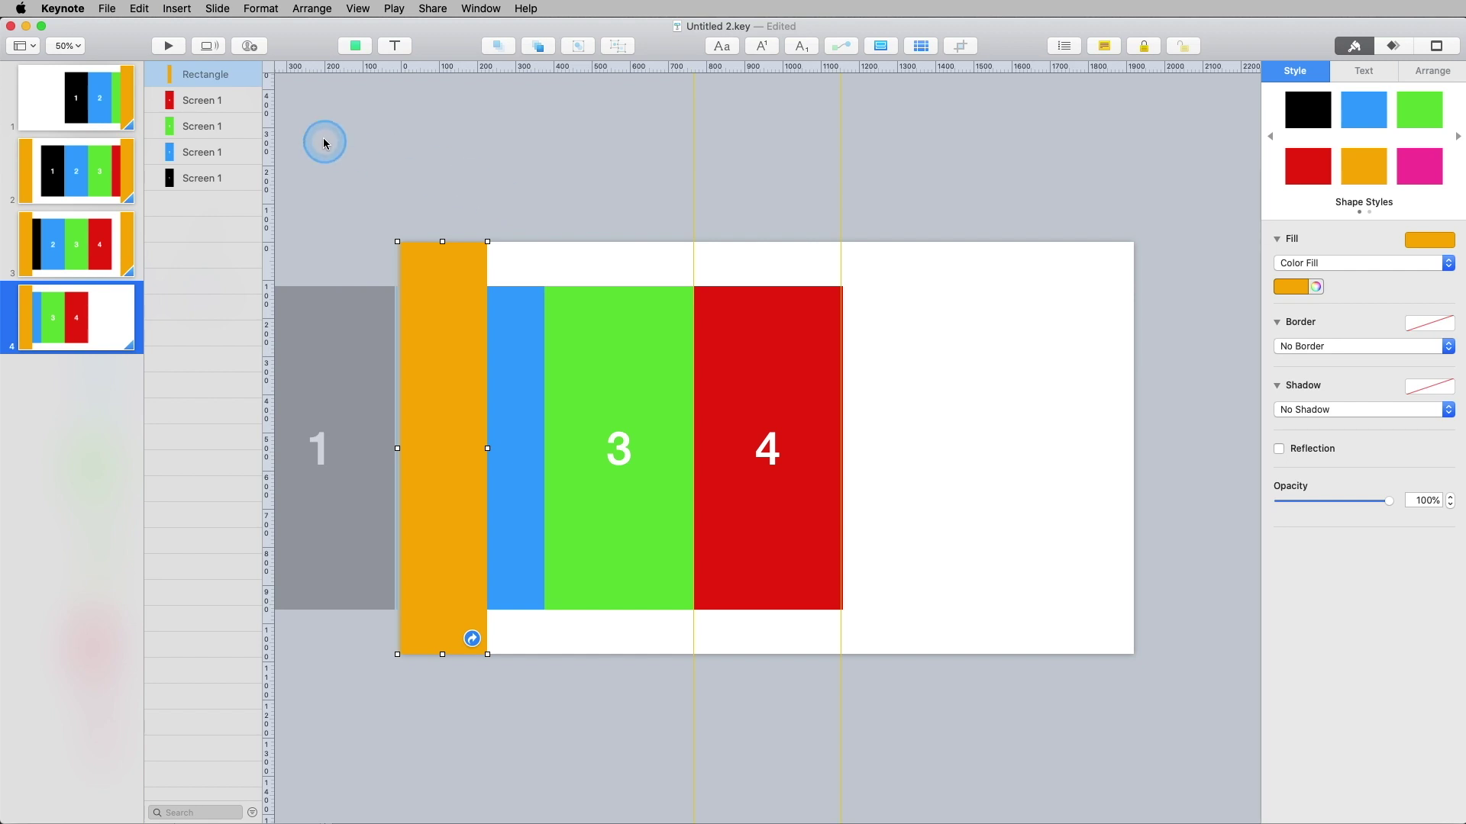
Play the slideshow from slide 1 and test moving forward and back with the orange strips.
{"action": "left_click", "coordinate": [107, 111]}
{"action": "left_click", "coordinate": [507, 178]}
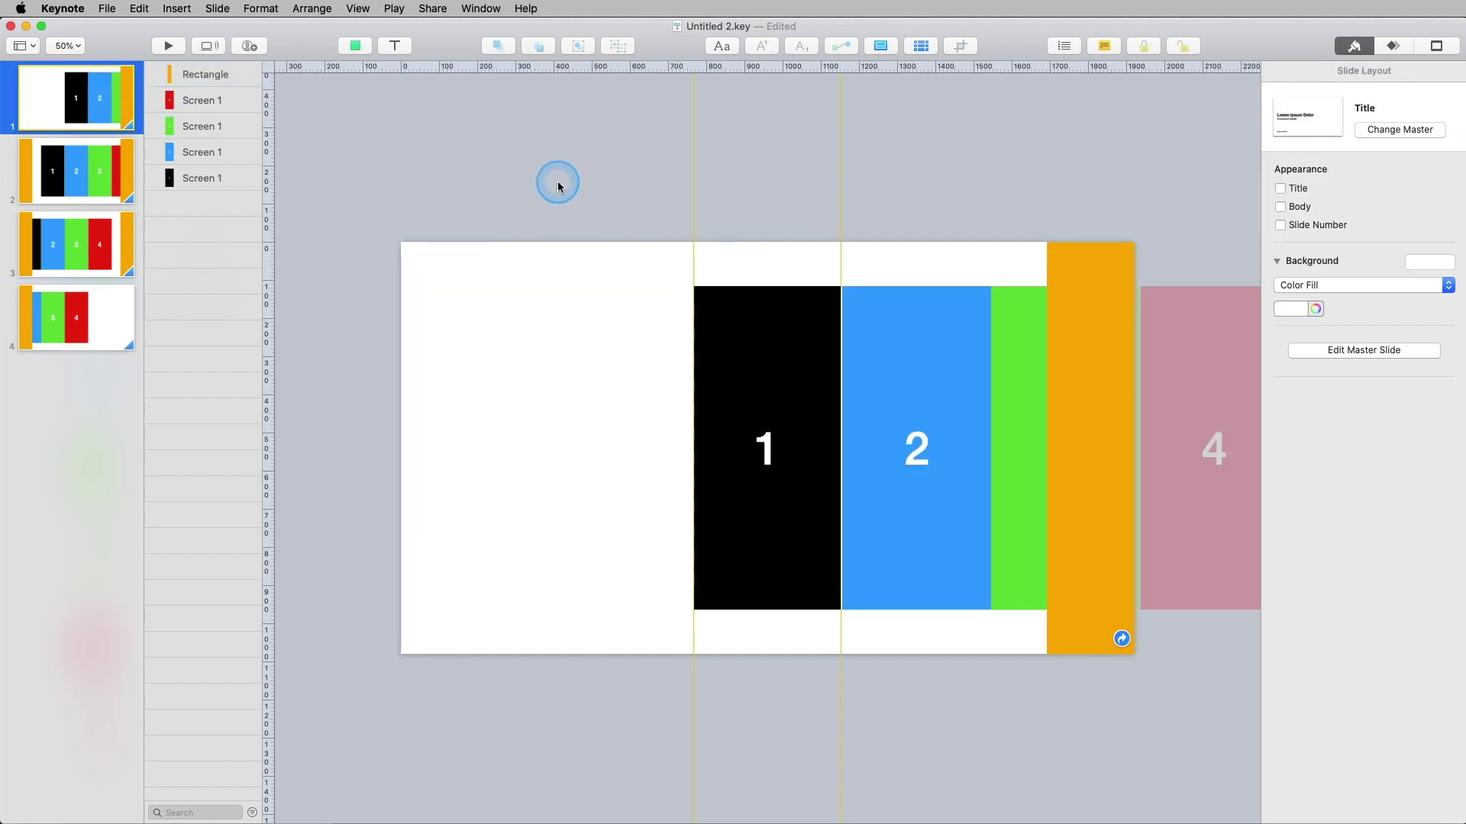
{"action": "left_click", "coordinate": [175, 49]}
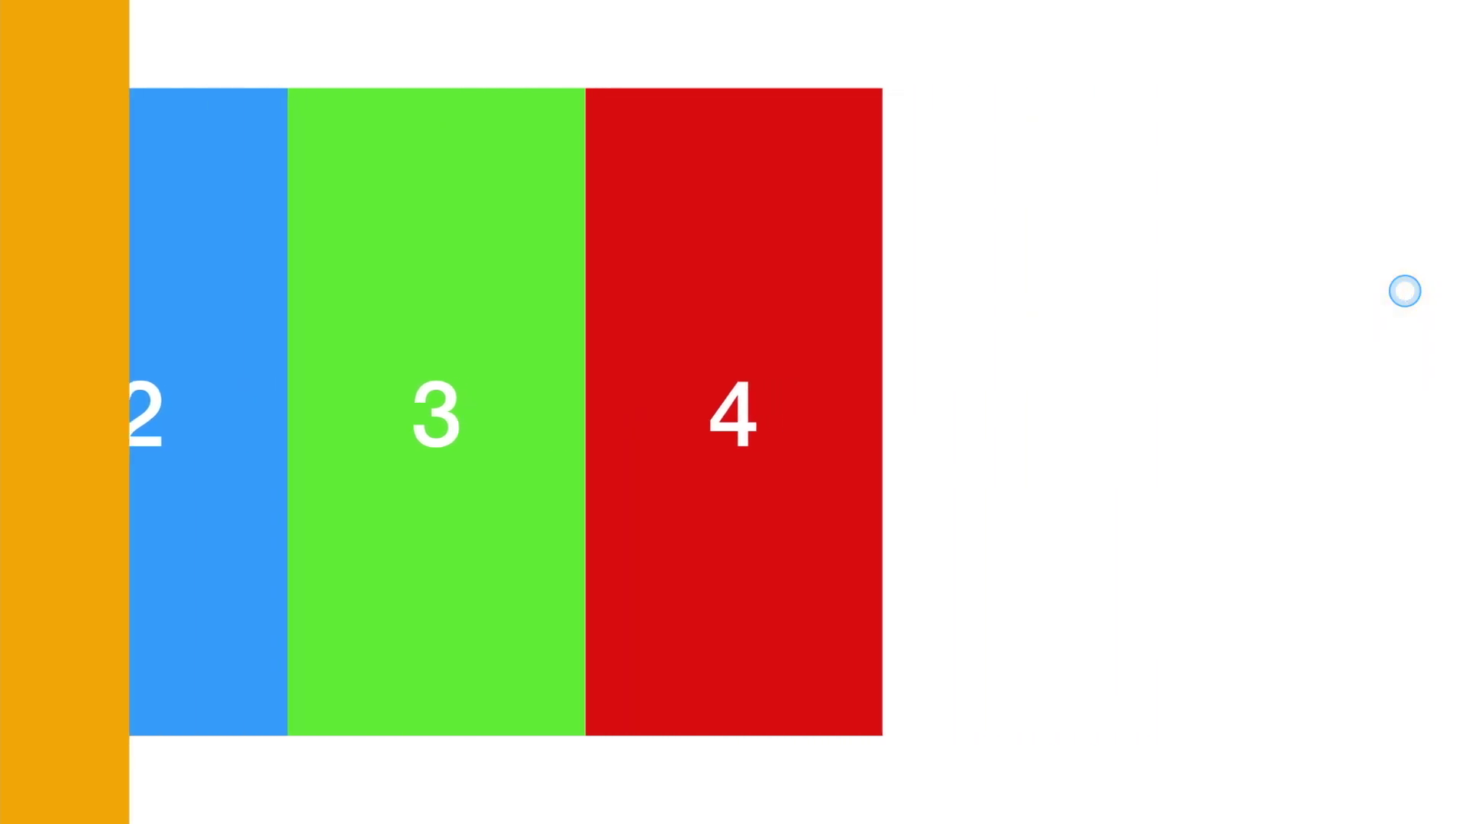
{"action": "left_click", "coordinate": [62, 349]}
{"action": "left_click", "coordinate": [57, 341]}
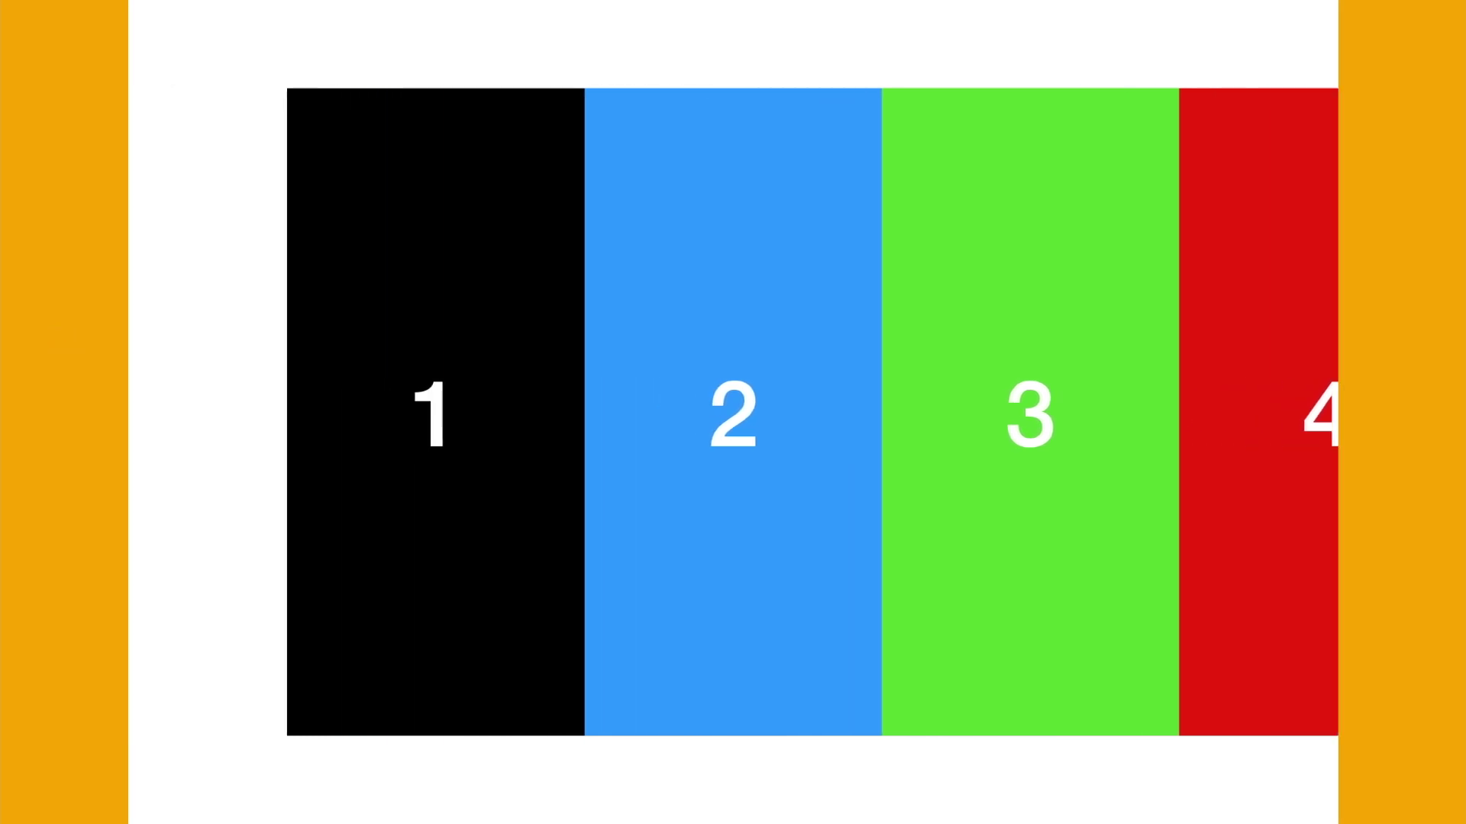
{"action": "left_click", "coordinate": [60, 347]}
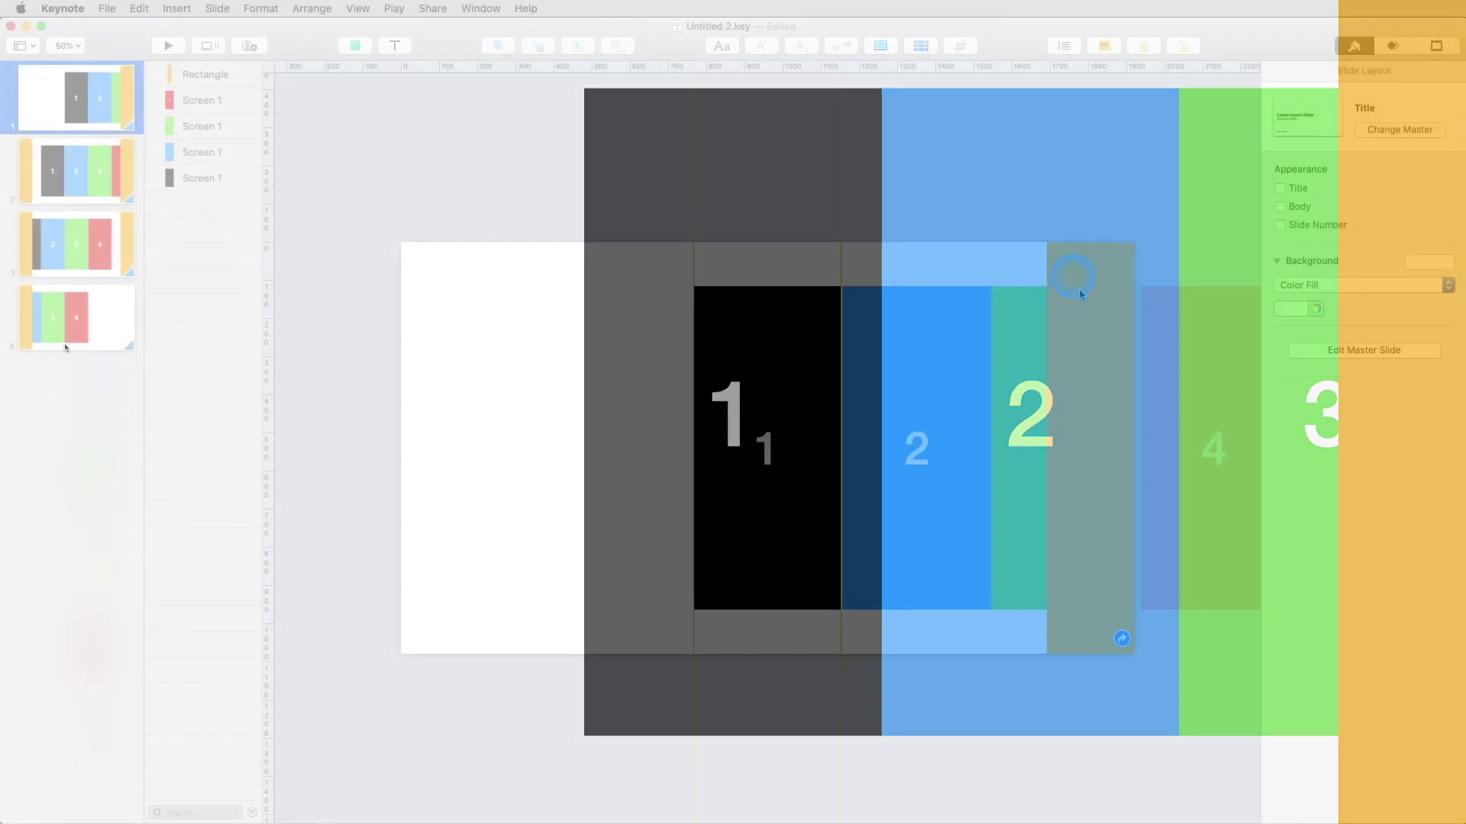
Paste another copy of the orange strip on slide 2 and shrink it into a small square in screen 2's upper-right corner.
{"action": "left_click", "coordinate": [1087, 308]}
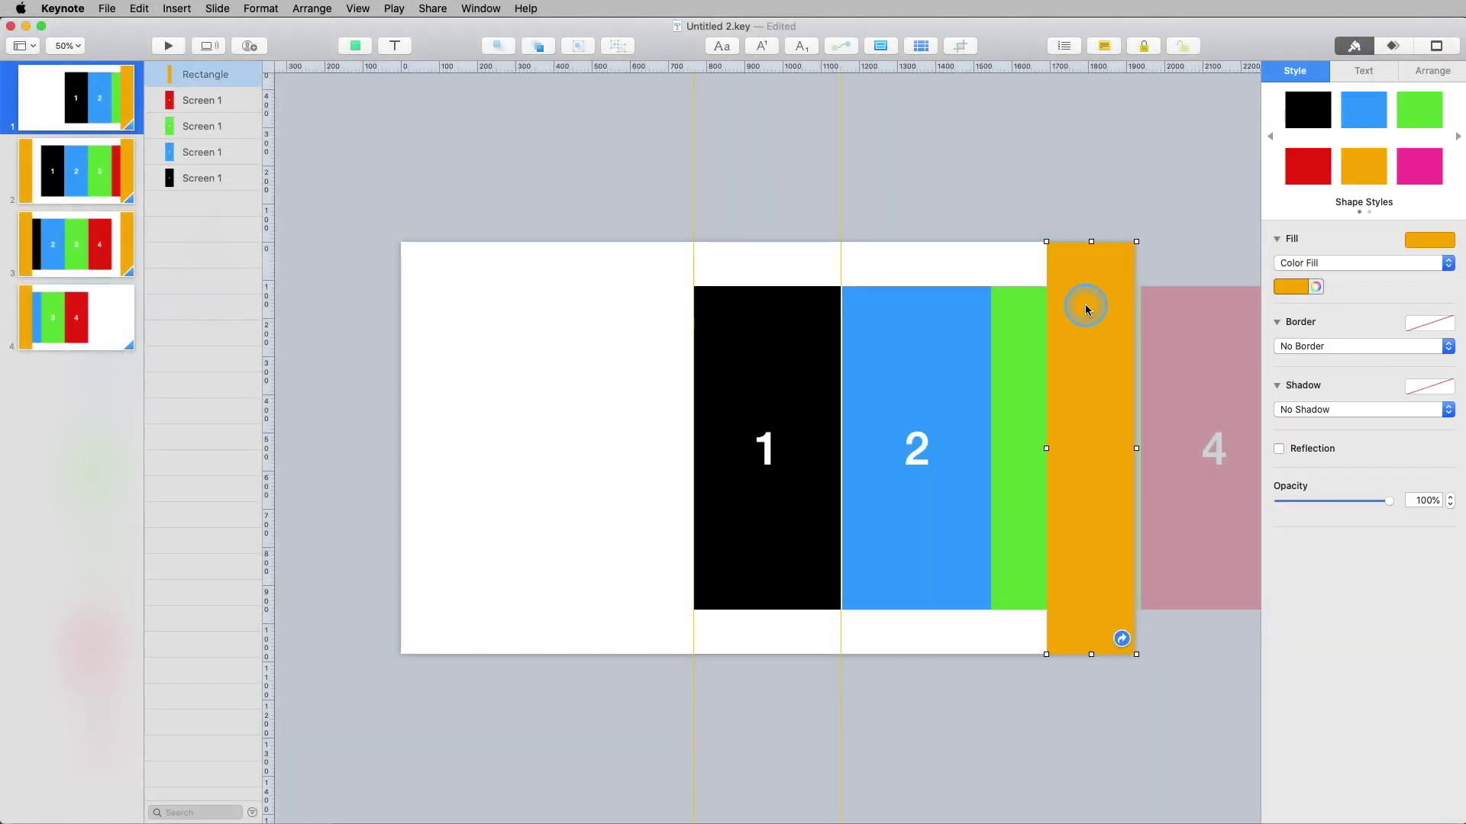
{"action": "left_click_drag", "start_coordinate": [1083, 540], "coordinate": [66, 195]}
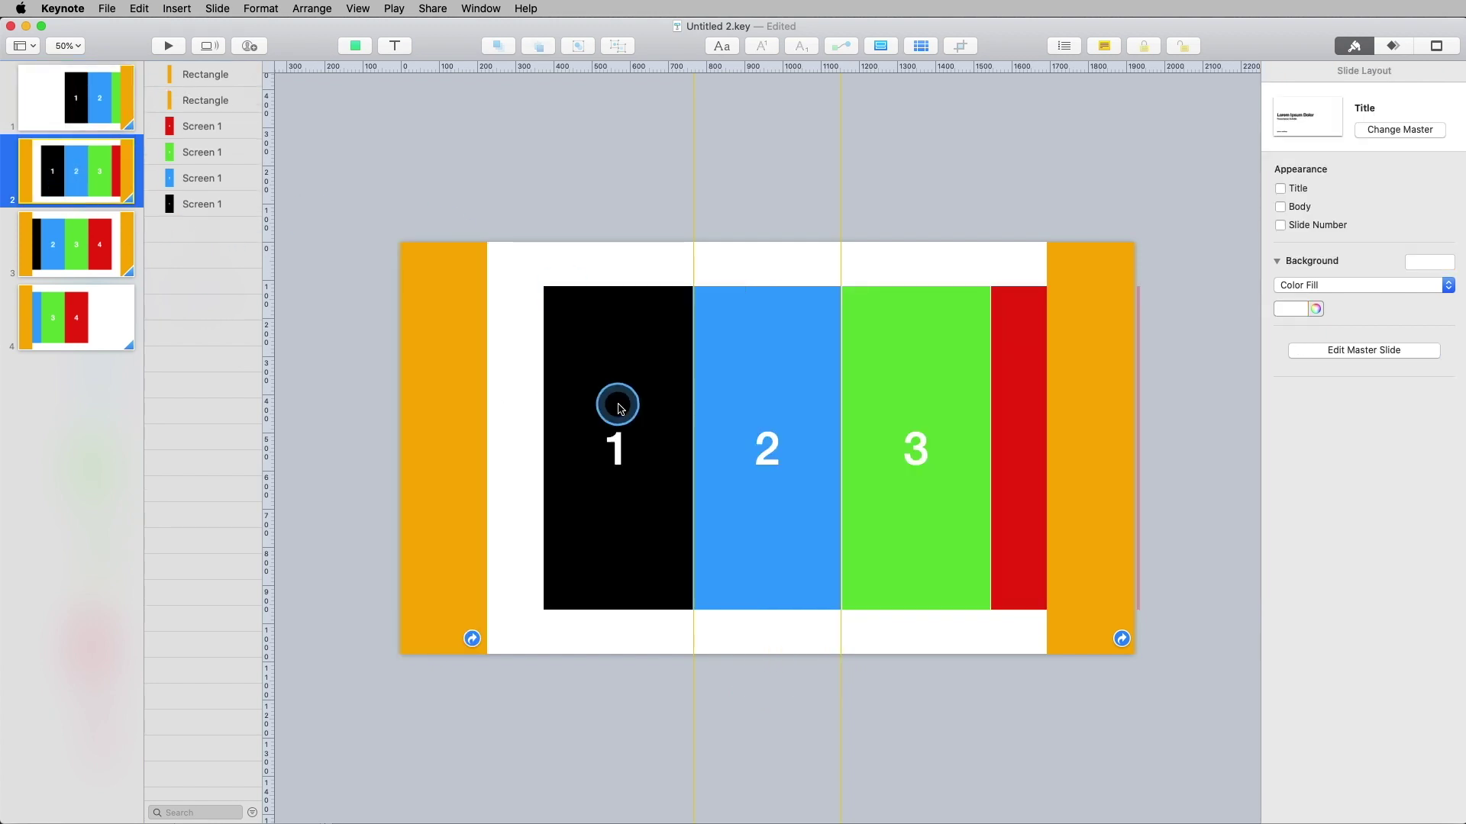
{"action": "left_click_drag", "start_coordinate": [1109, 311], "coordinate": [798, 359]}
{"action": "left_click_drag", "start_coordinate": [740, 718], "coordinate": [802, 323]}
{"action": "key", "text": "super+z"}
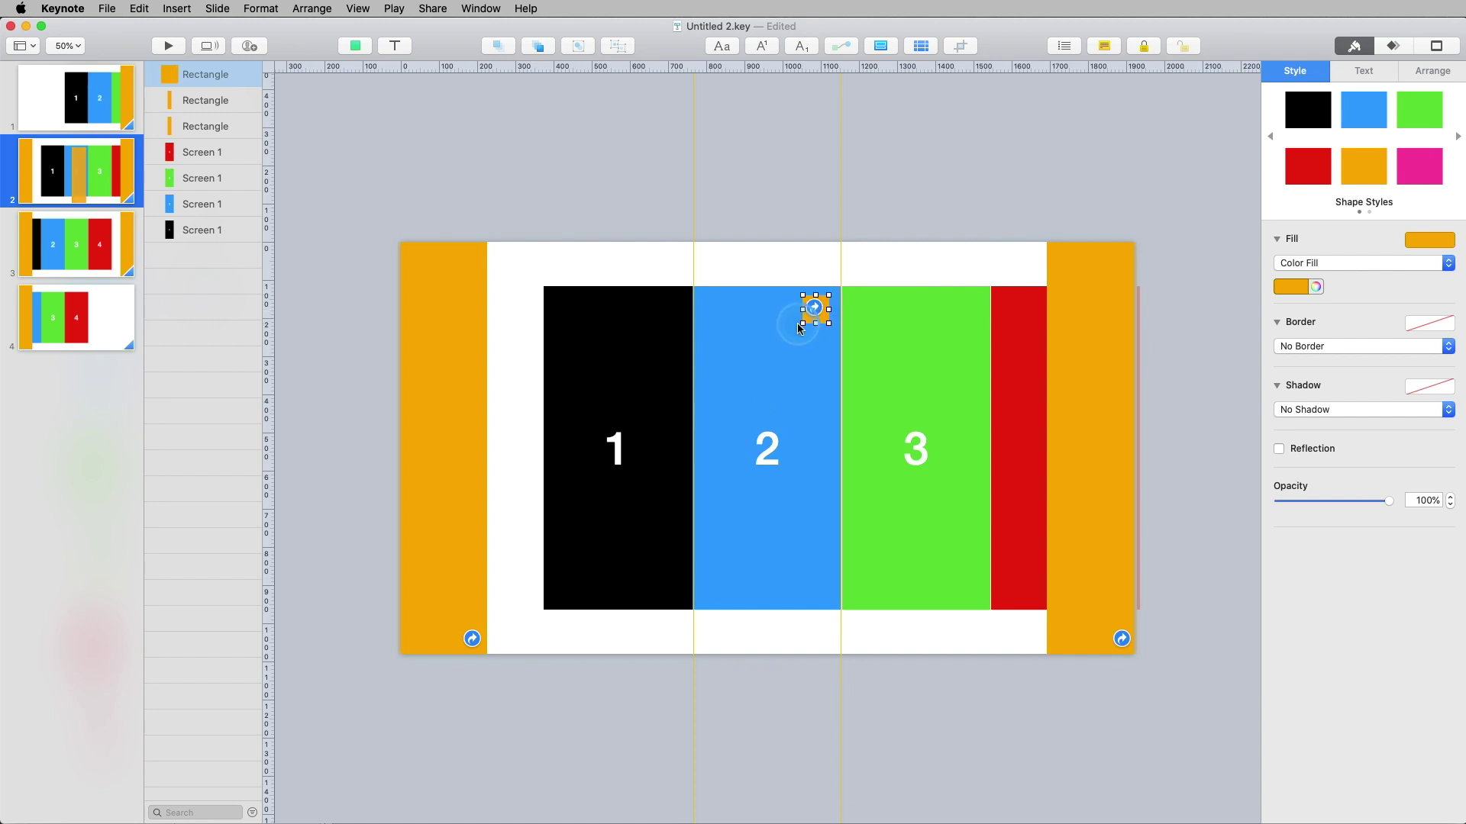
Change the small orange square's link on slide 2 to lead to slide 1.
{"action": "right_click", "coordinate": [824, 320]}
{"action": "left_click", "coordinate": [907, 479]}
{"action": "left_click", "coordinate": [771, 240]}
{"action": "left_click", "coordinate": [85, 99]}
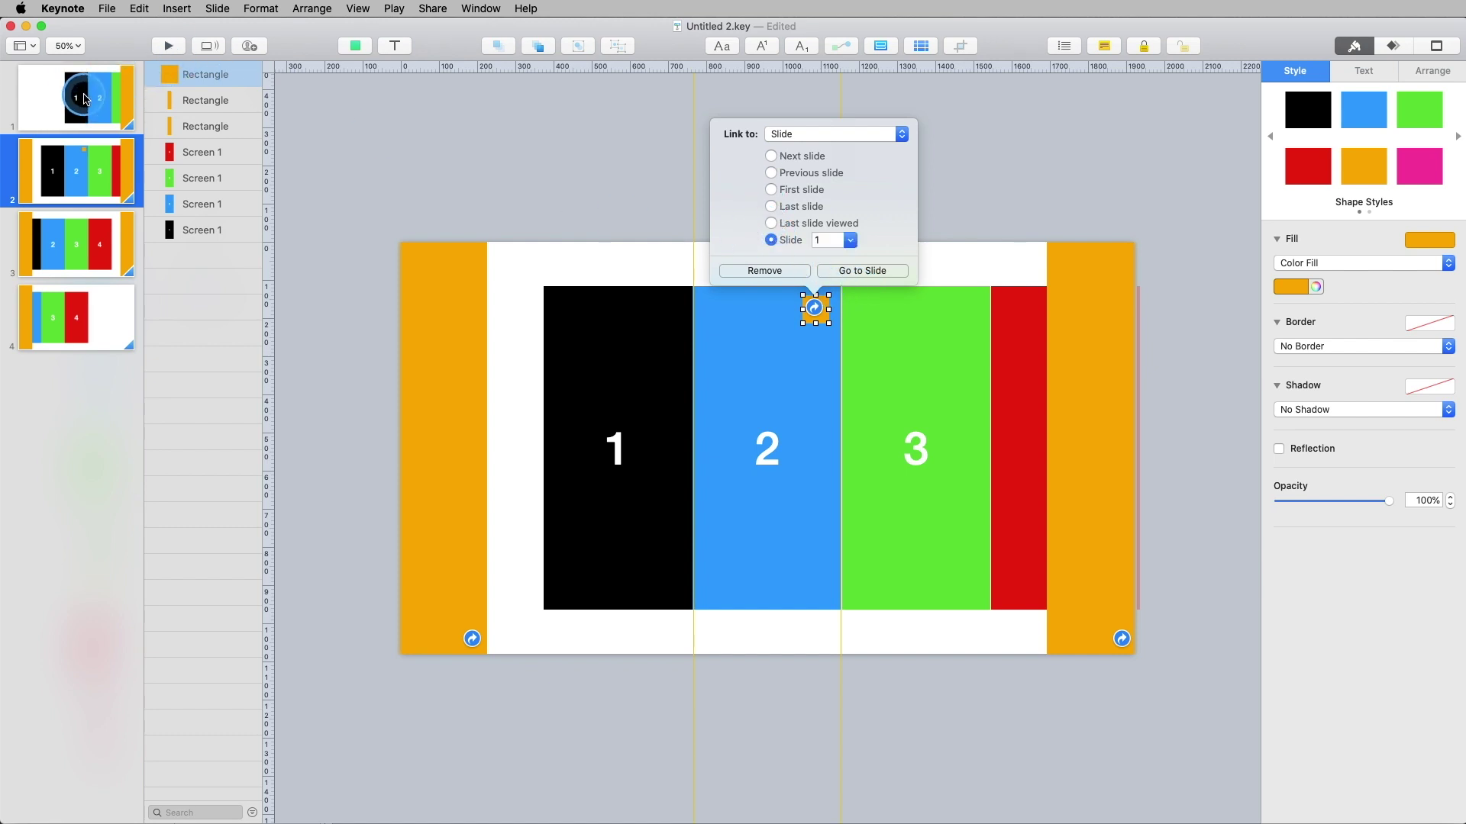
{"action": "left_click", "coordinate": [766, 314]}
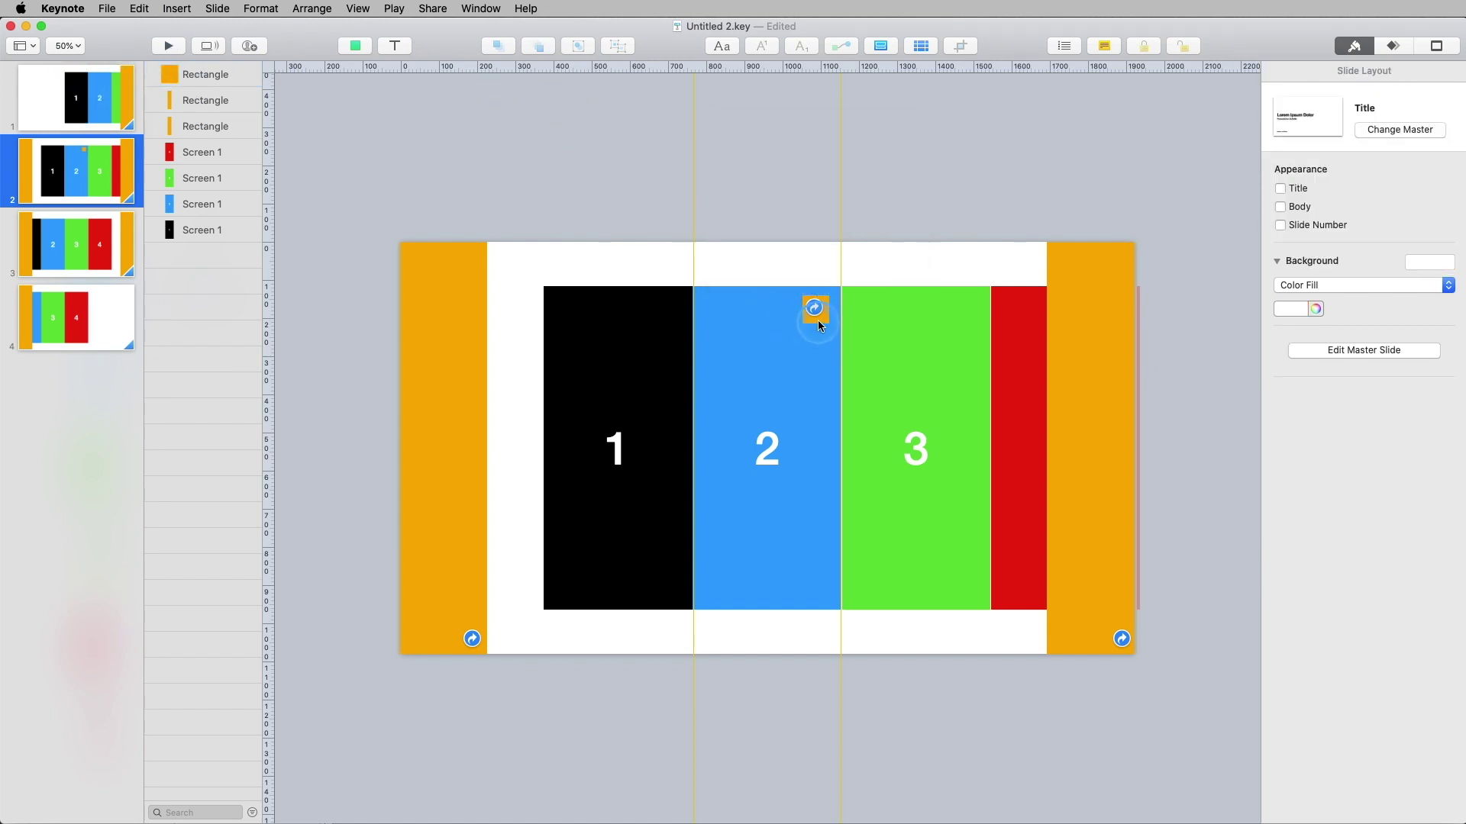
Copy the small linked square from slide 2 onto slides 3 and 4.
{"action": "left_click", "coordinate": [818, 319]}
{"action": "left_click", "coordinate": [51, 237]}
{"action": "key", "text": "super+v"}
{"action": "left_click", "coordinate": [76, 317]}
{"action": "left_click", "coordinate": [534, 318]}
{"action": "key", "text": "super+v"}
{"action": "left_click", "coordinate": [834, 319]}
{"action": "left_click", "coordinate": [815, 323]}
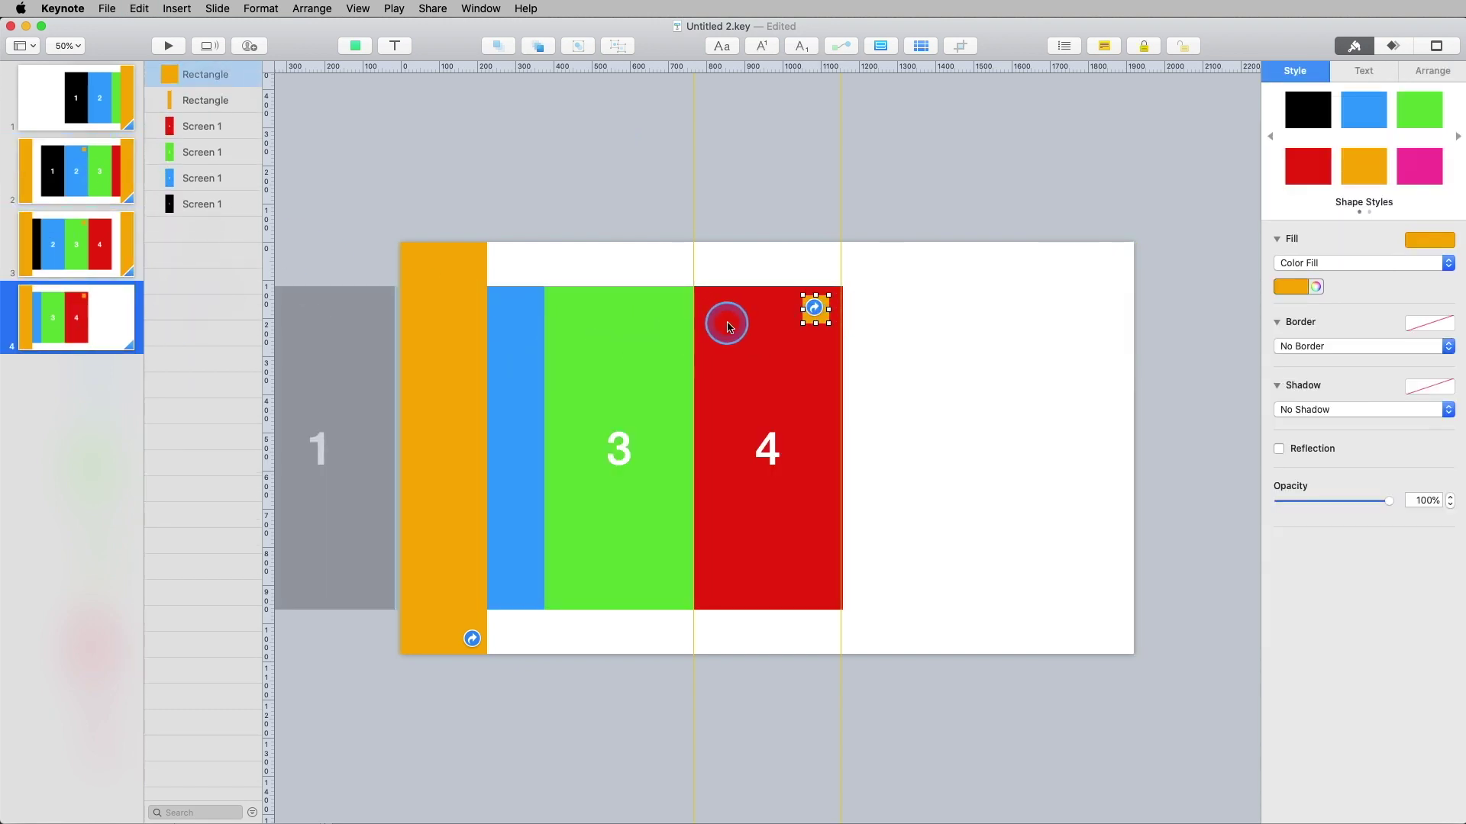
Try moving the small square to slide 4's upper-right corner, and undo the move.
{"action": "left_click", "coordinate": [811, 325]}
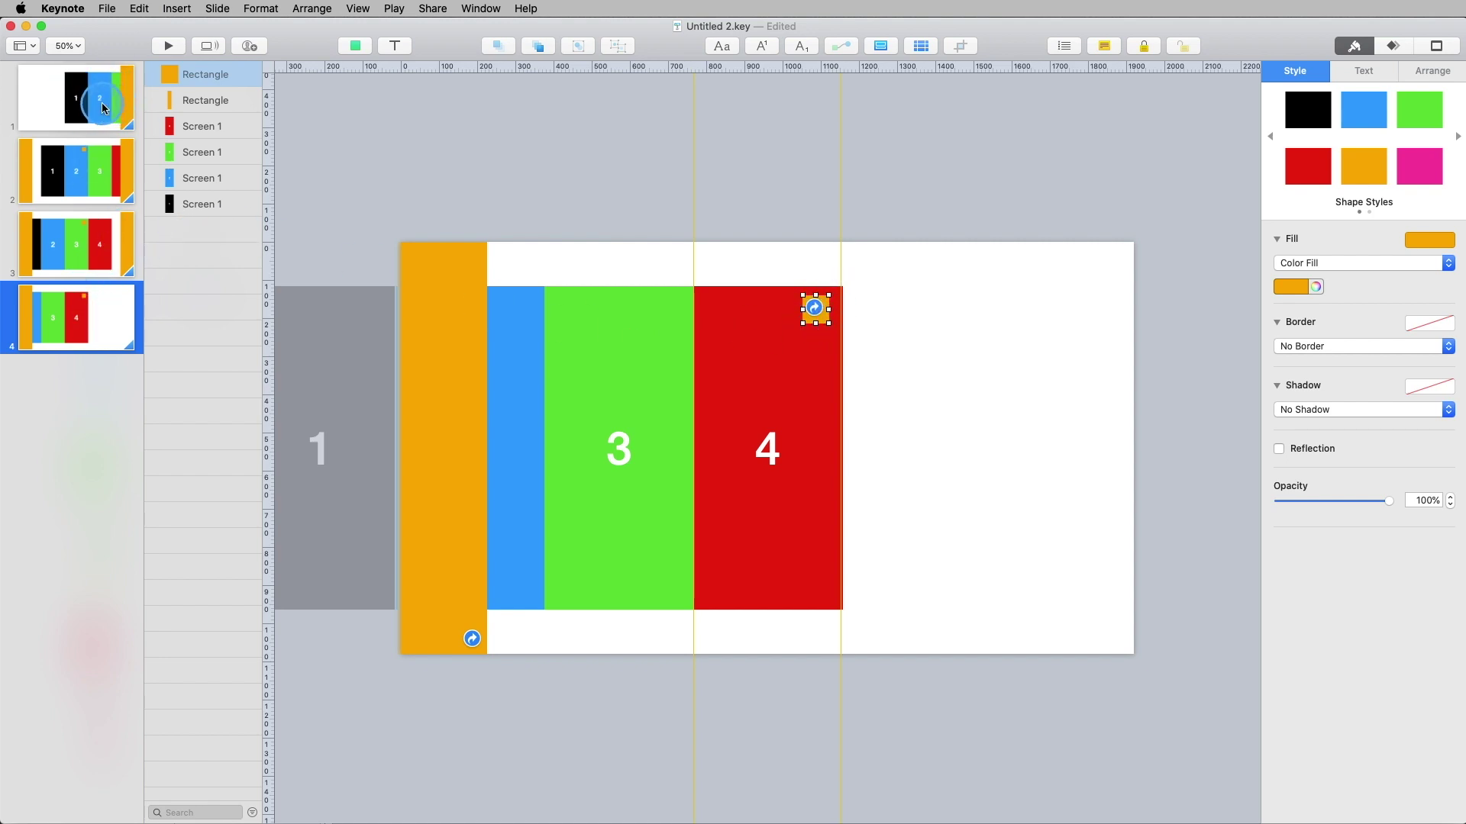
{"action": "left_click", "coordinate": [812, 321]}
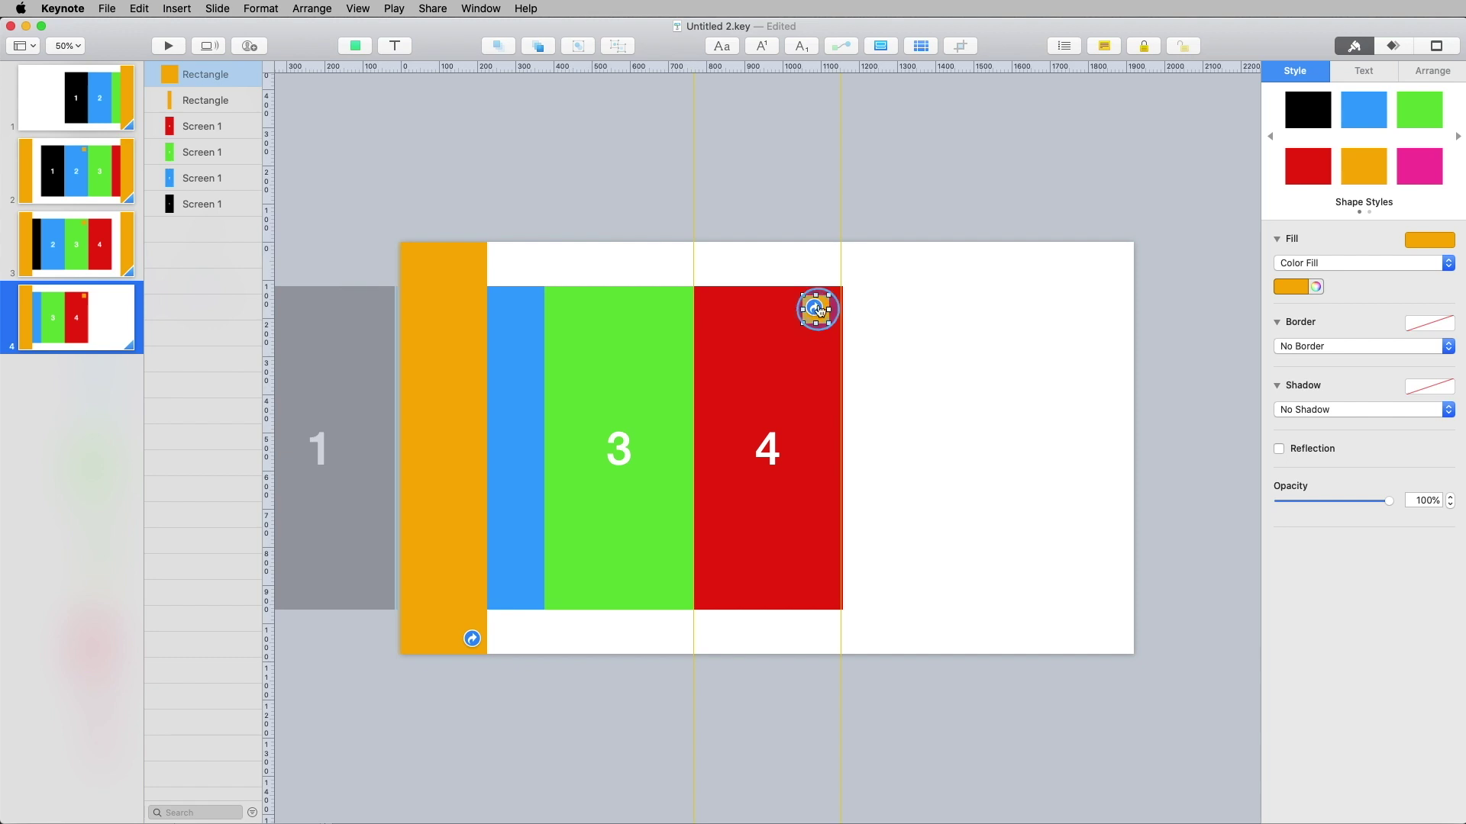
{"action": "left_click_drag", "start_coordinate": [824, 321], "coordinate": [1111, 276]}
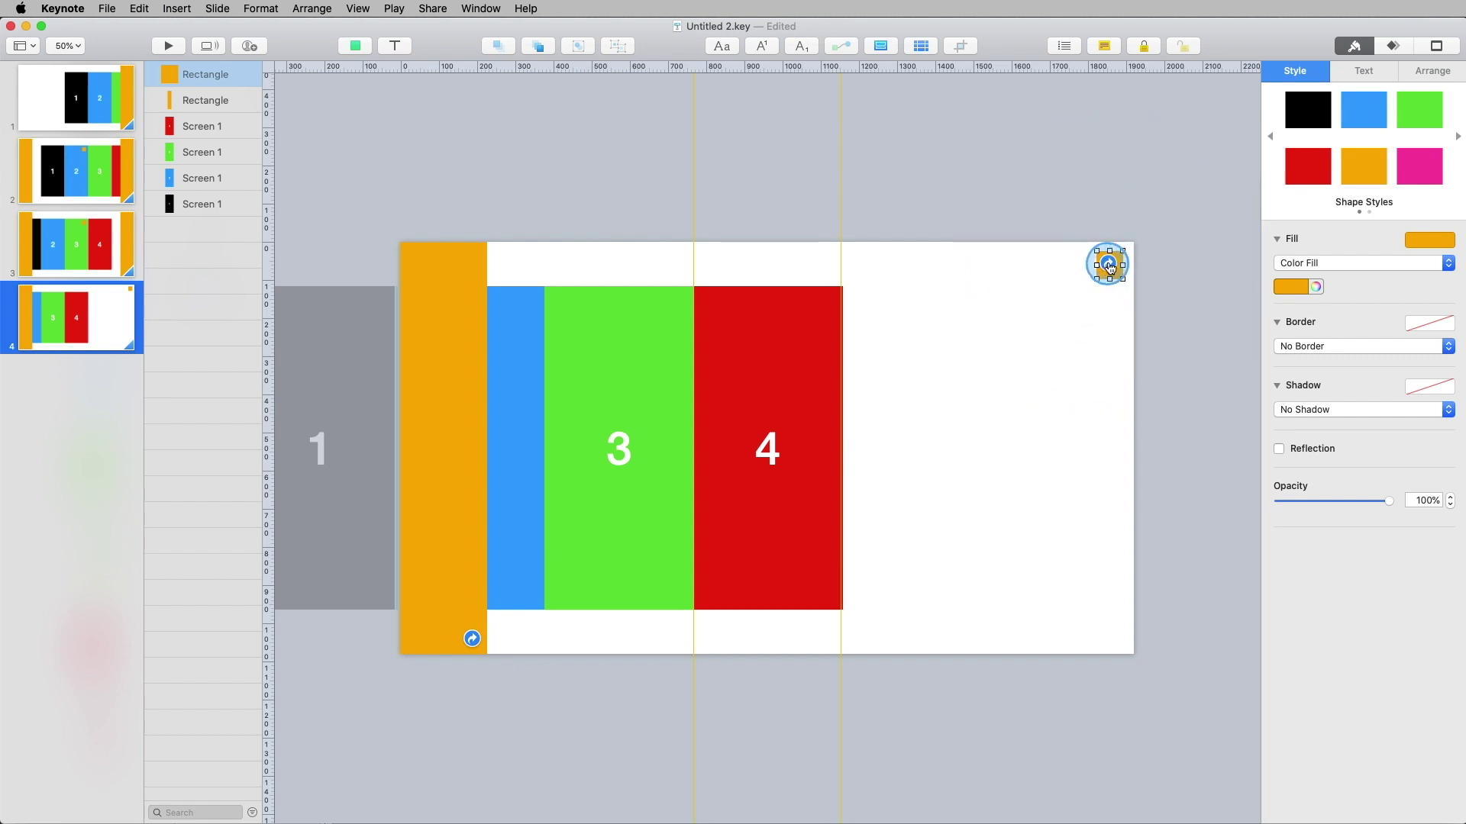
{"action": "key", "text": "super+z"}
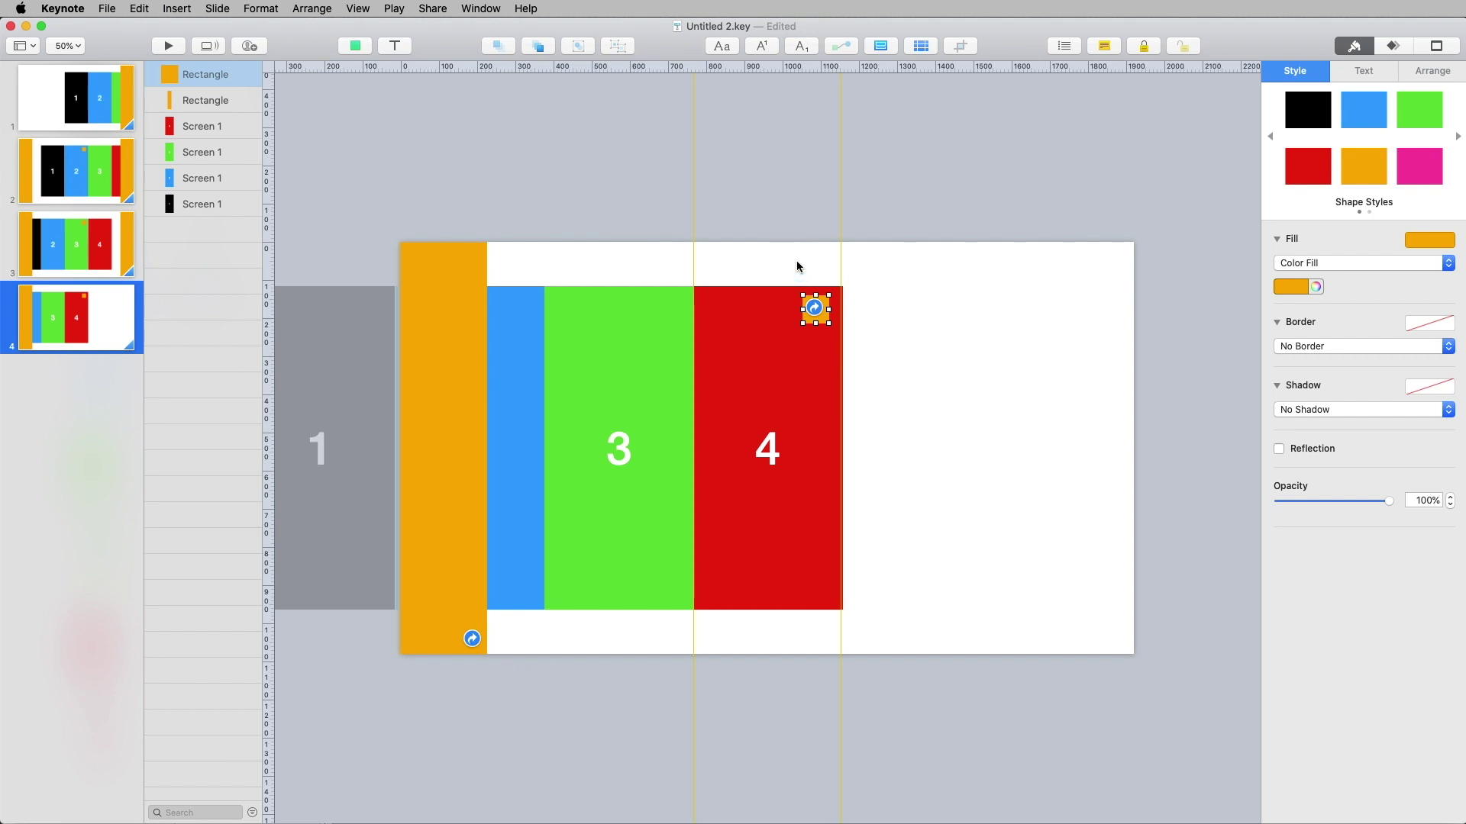
Play the slideshow to test the prototype's linked shapes, and return to editing slide 1.
{"action": "left_click", "coordinate": [169, 48]}
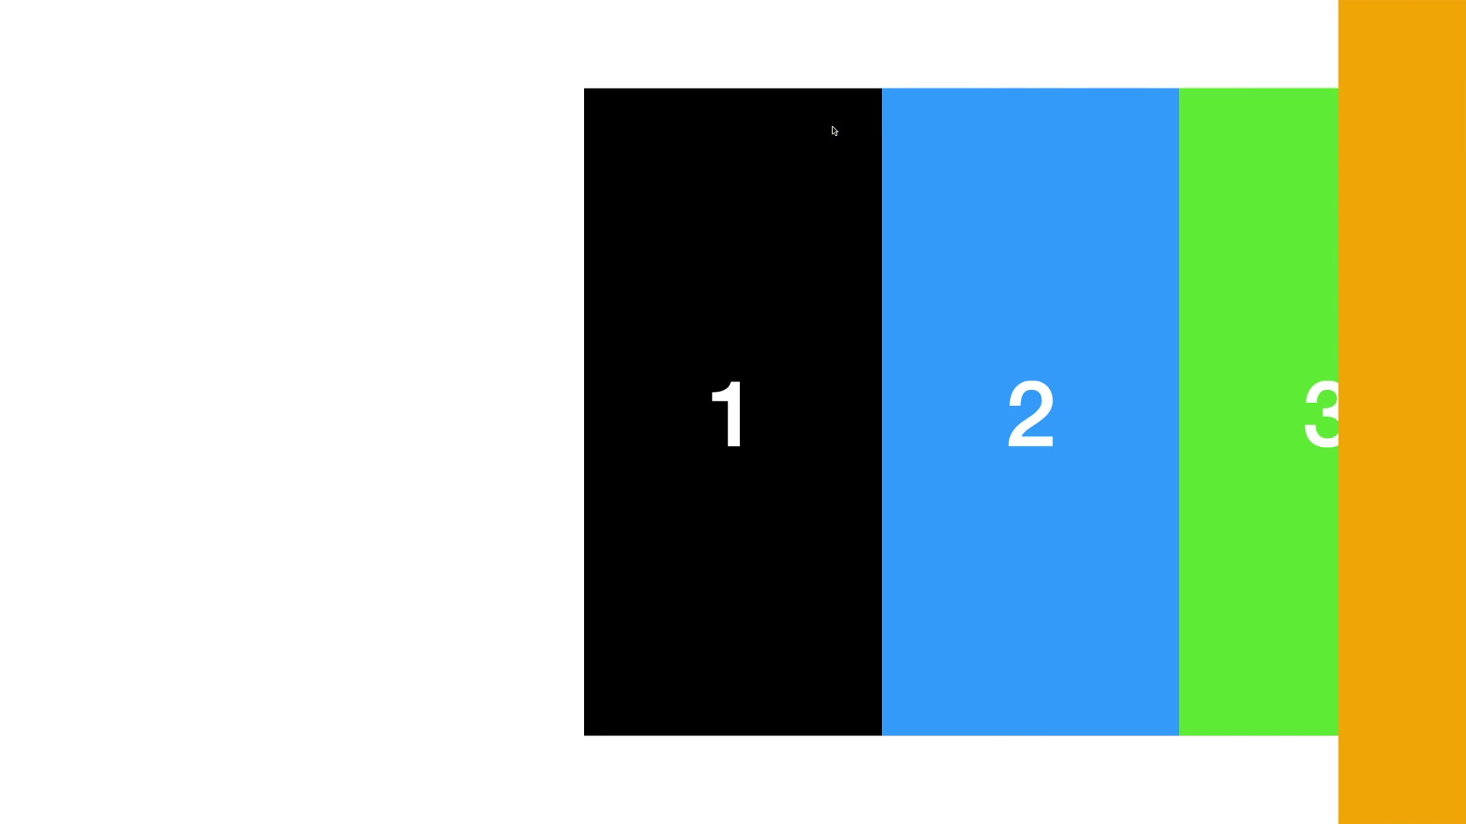
{"action": "left_click", "coordinate": [883, 196]}
{"action": "left_click", "coordinate": [1099, 304]}
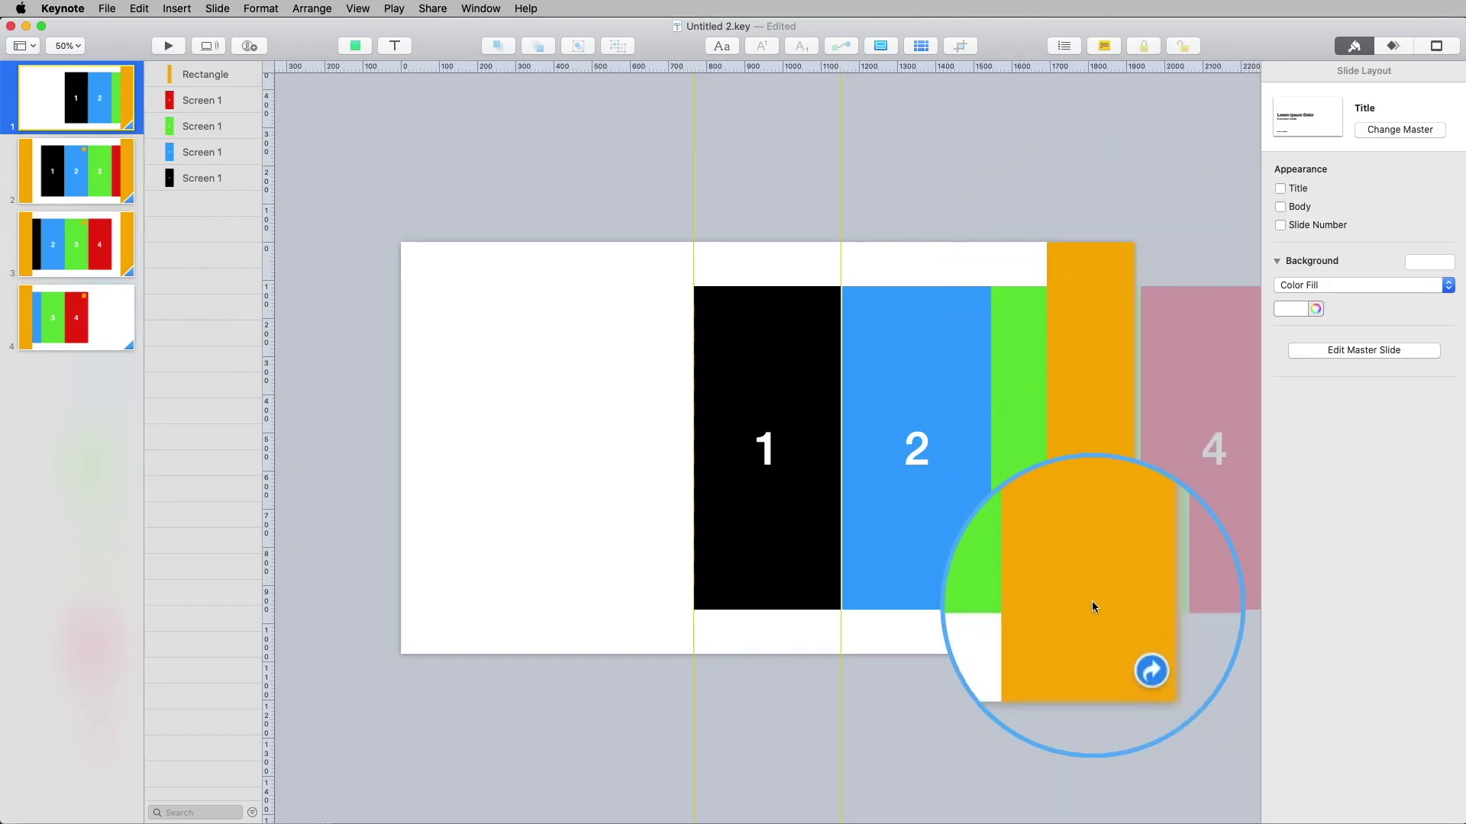
{"action": "left_click", "coordinate": [1088, 273]}
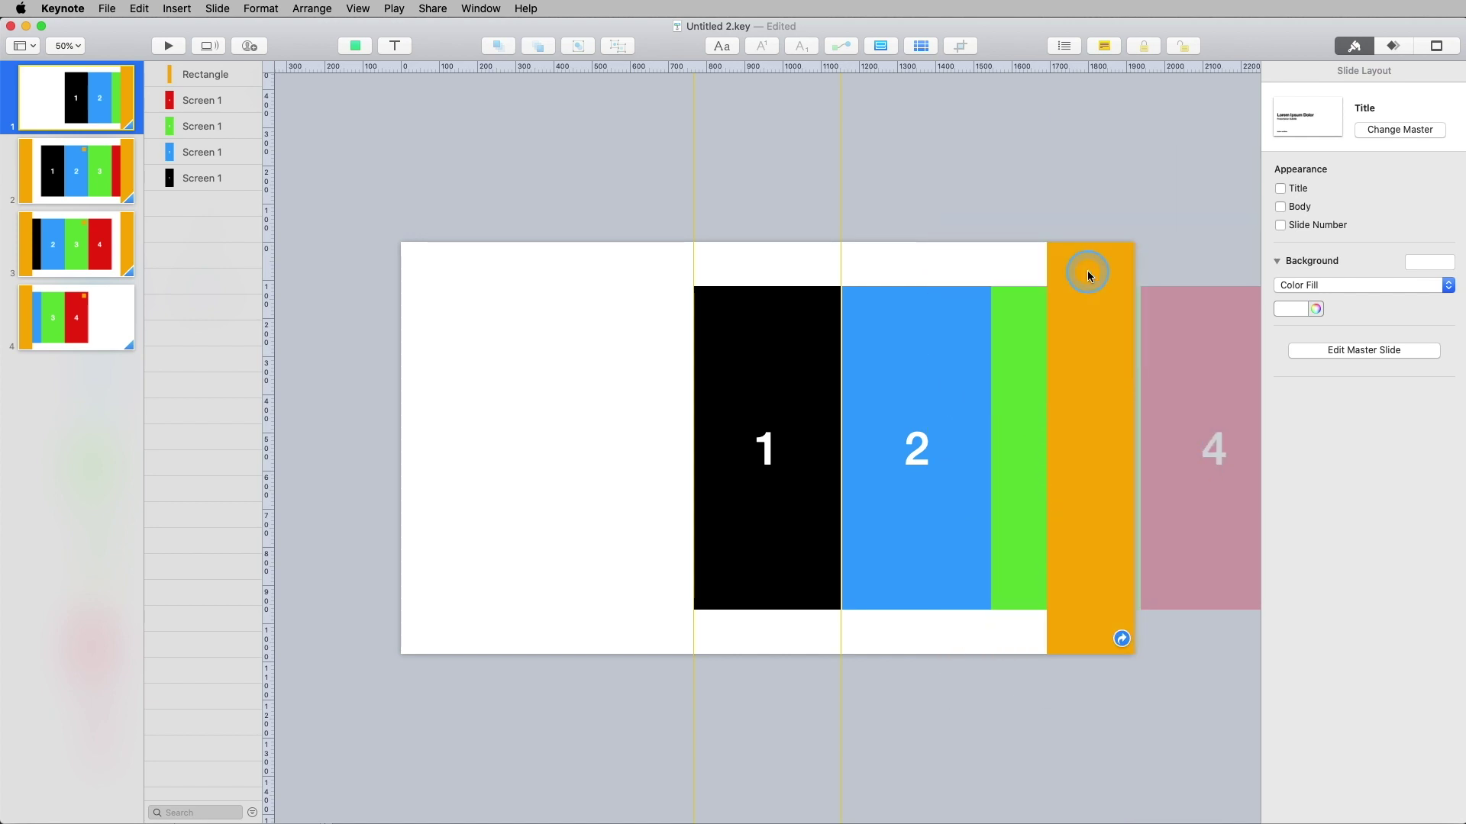
Set the opacity of the large orange link rectangles on slides 1 and 2 to 0%.
{"action": "left_click", "coordinate": [1089, 320]}
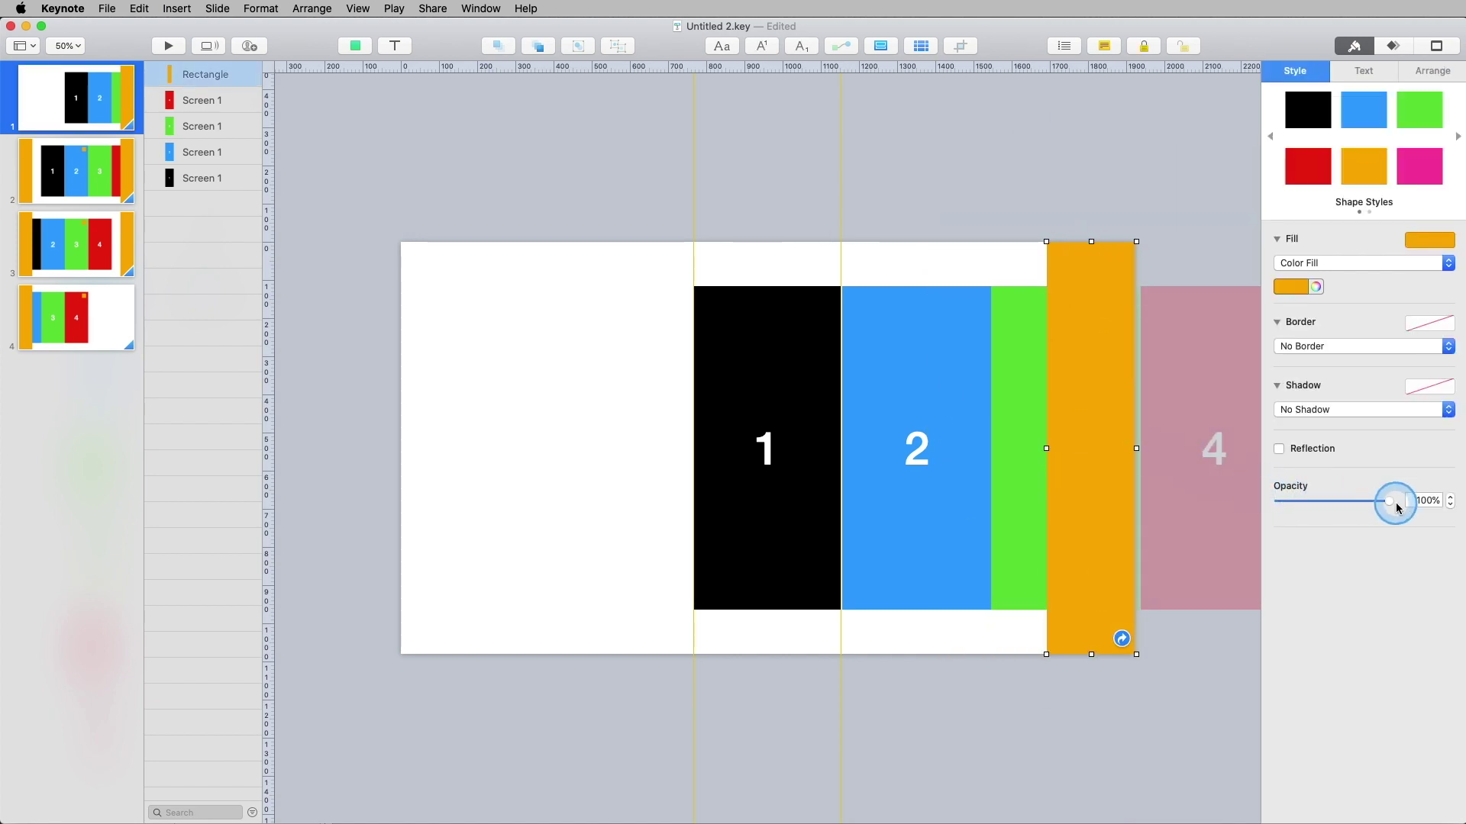
{"action": "left_click_drag", "start_coordinate": [1391, 503], "coordinate": [1196, 504]}
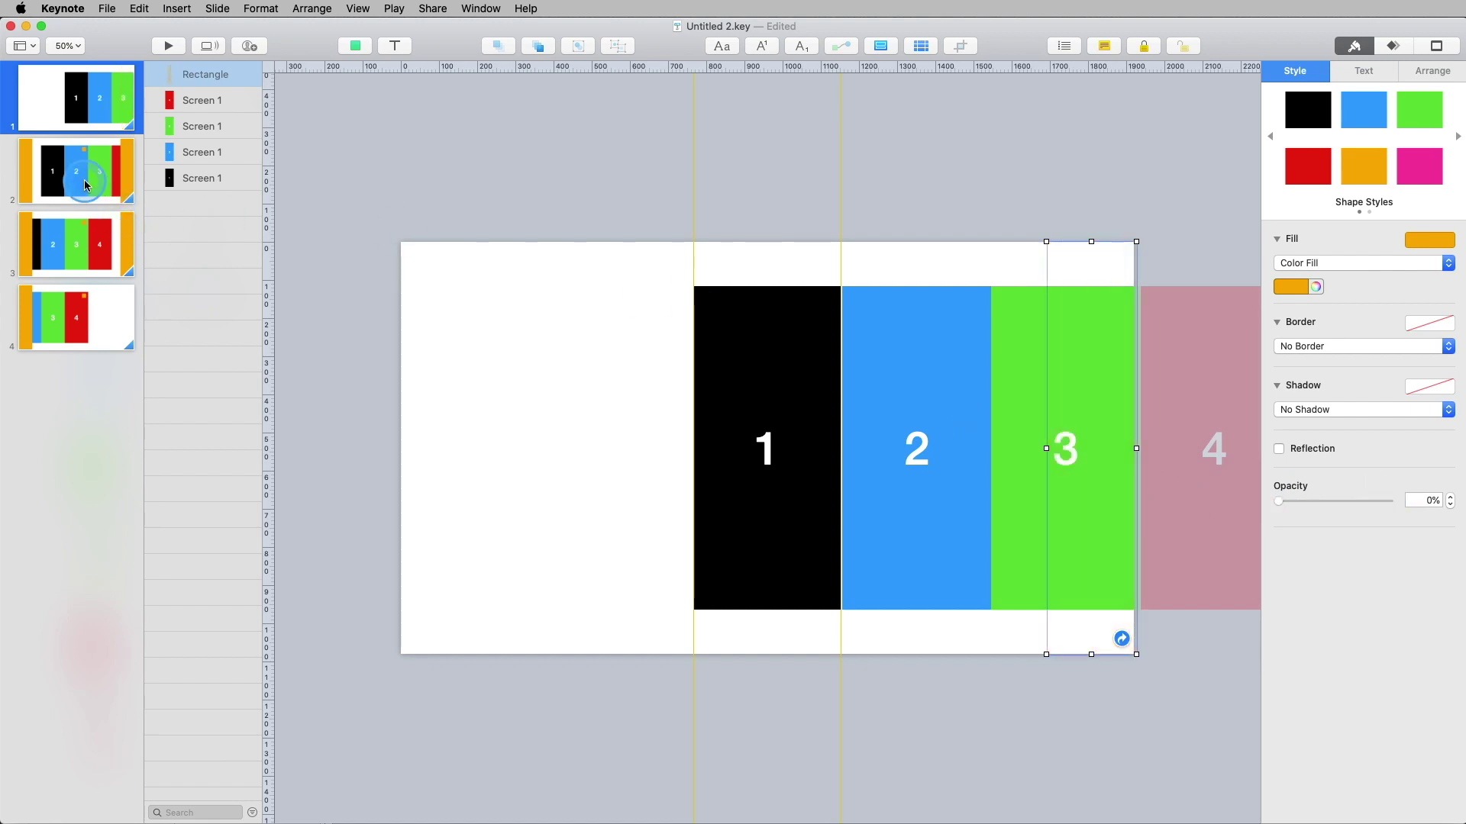
{"action": "left_click", "coordinate": [84, 180]}
{"action": "left_click", "coordinate": [438, 353]}
{"action": "left_click", "coordinate": [1083, 366], "text": "shift"}
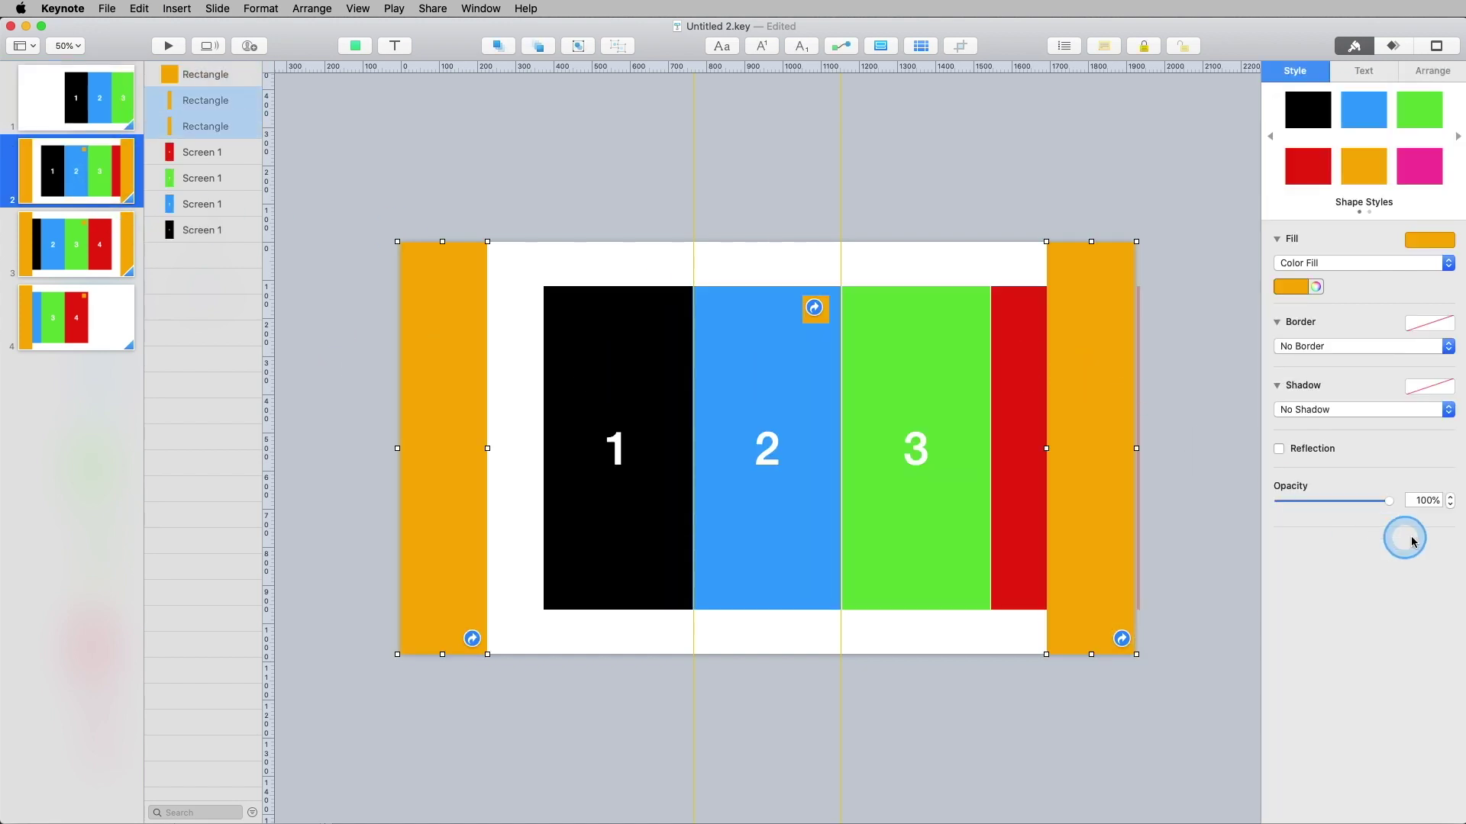
{"action": "left_click_drag", "start_coordinate": [1389, 501], "coordinate": [1203, 504]}
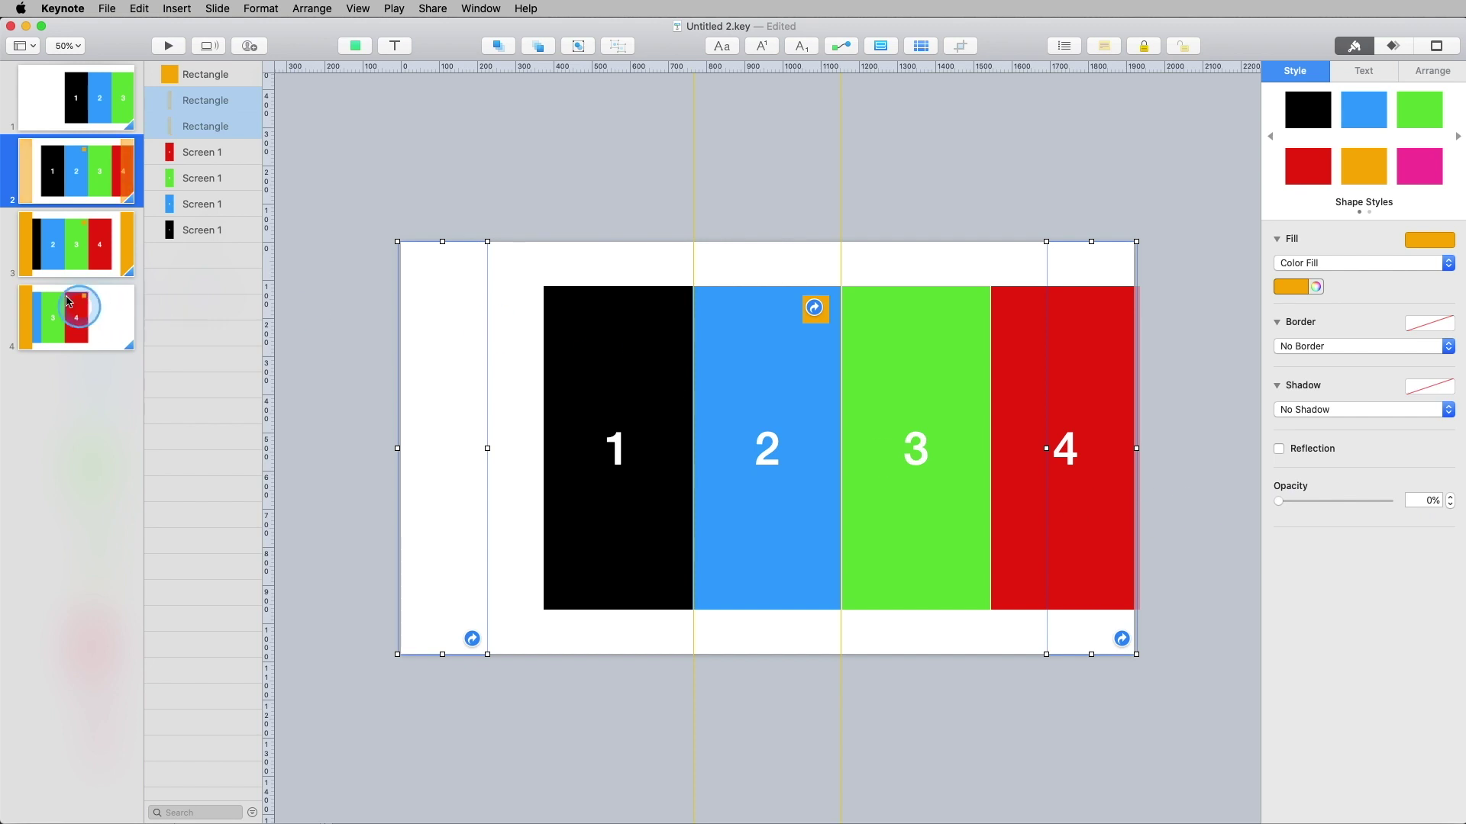
Set the opacity of the large orange side rectangles on slides 3 and 4 to 0%.
{"action": "left_click", "coordinate": [76, 263]}
{"action": "left_click", "coordinate": [418, 395]}
{"action": "left_click", "coordinate": [1082, 445], "text": "shift"}
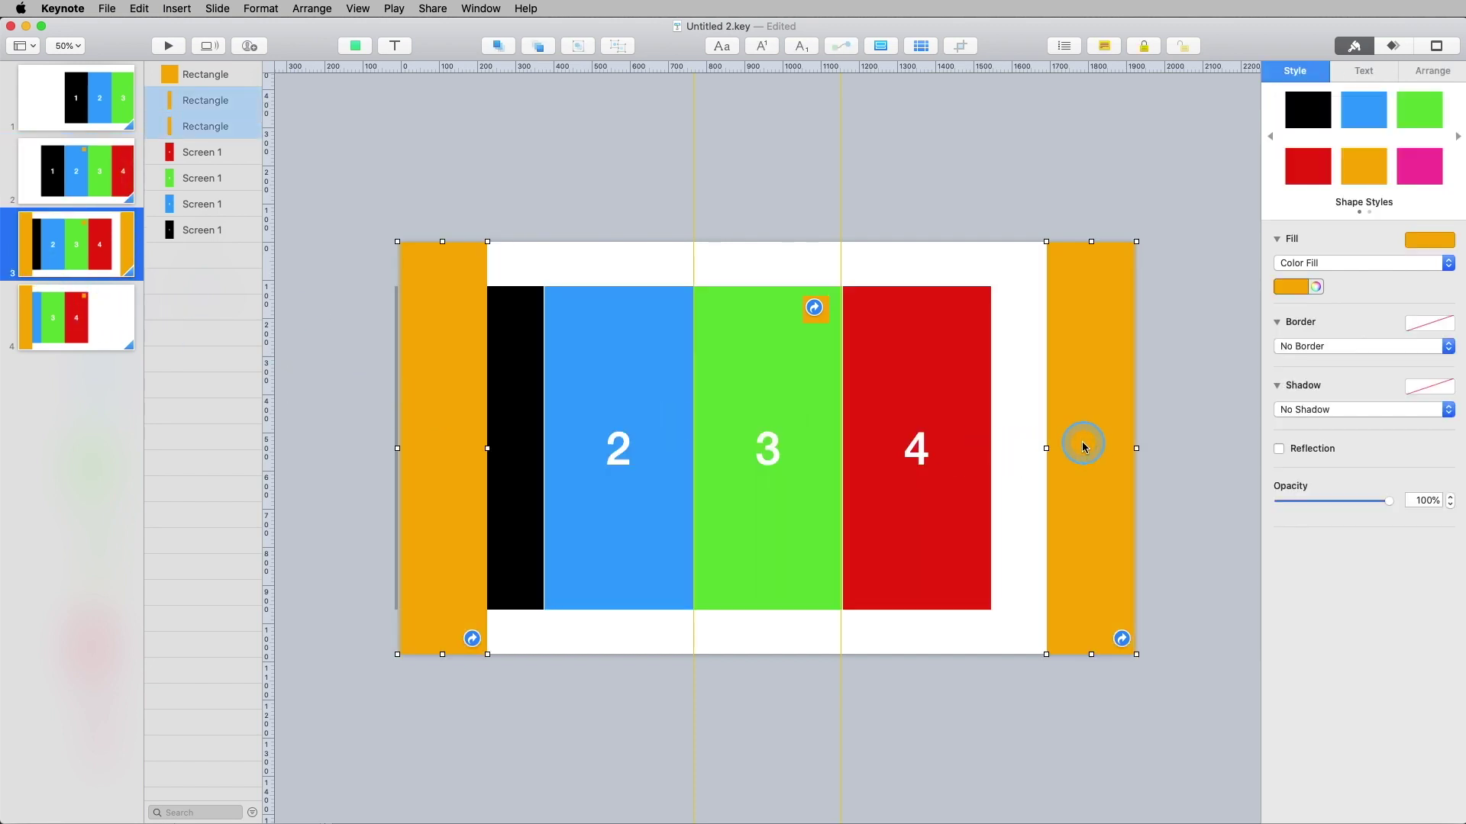
{"action": "left_click_drag", "start_coordinate": [1387, 502], "coordinate": [1198, 501]}
{"action": "left_click", "coordinate": [103, 313]}
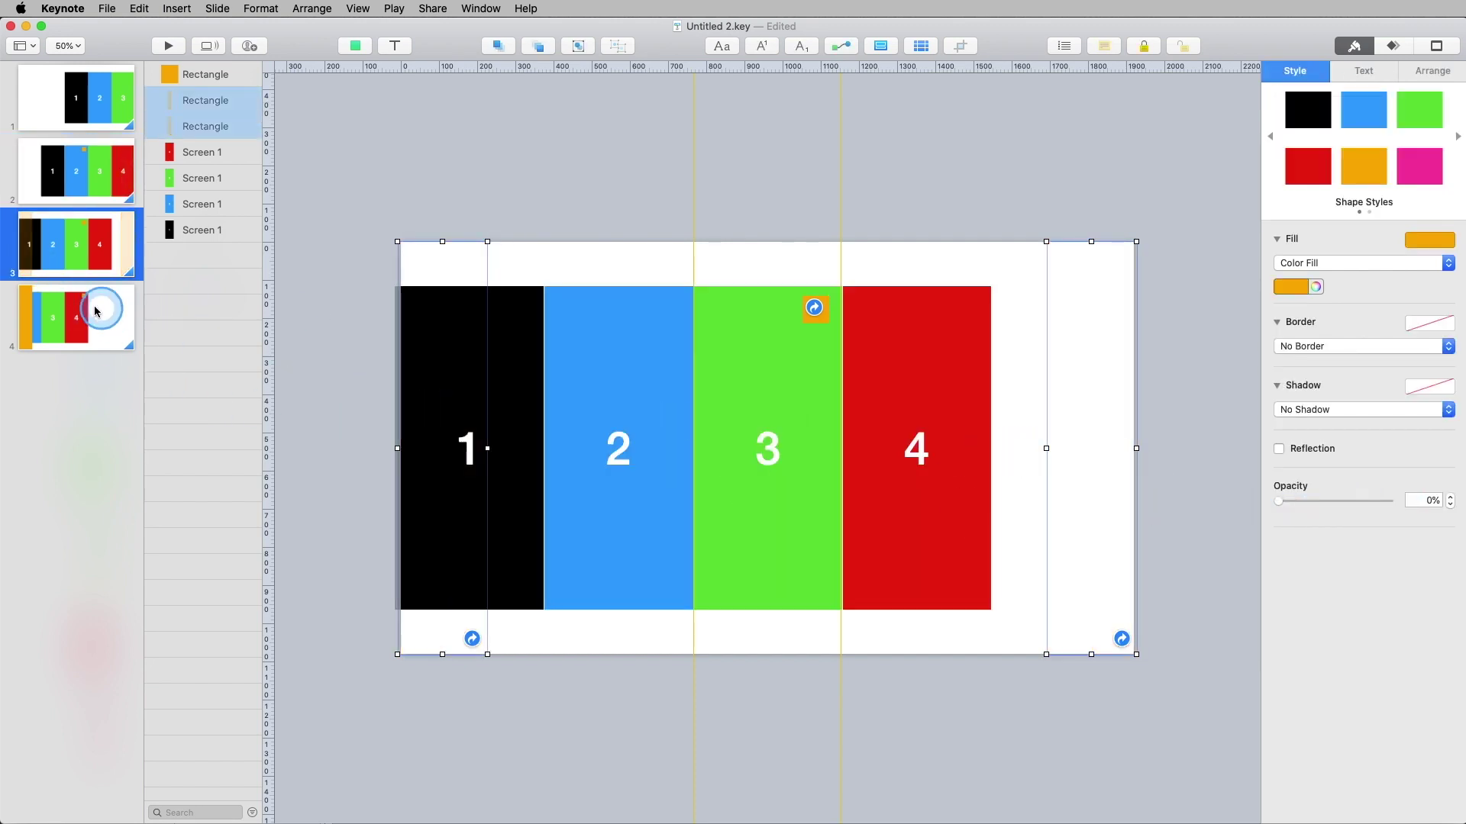
{"action": "left_click", "coordinate": [260, 365]}
{"action": "left_click", "coordinate": [489, 379]}
{"action": "left_click_drag", "start_coordinate": [1332, 507], "coordinate": [1177, 497]}
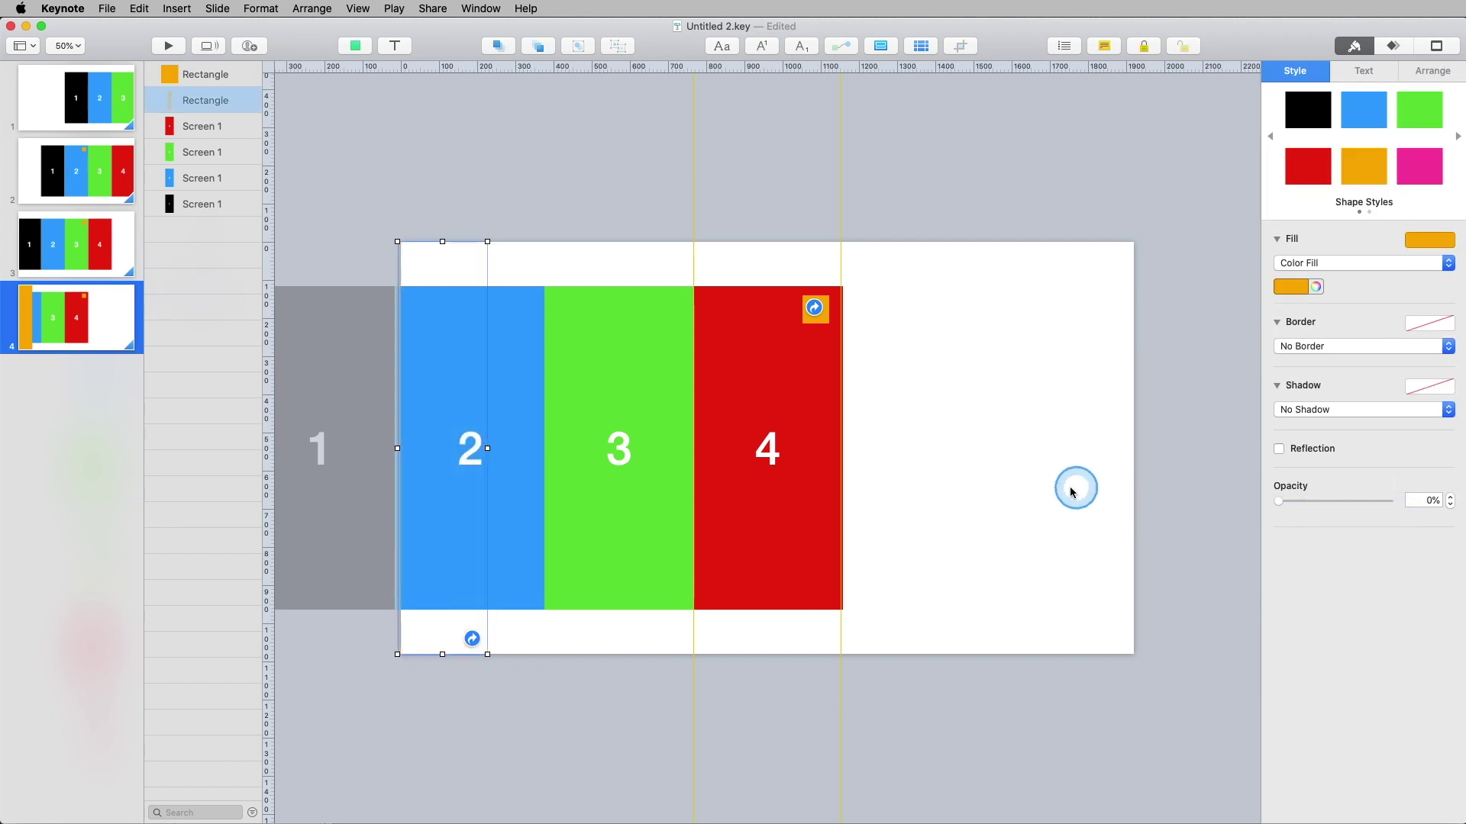
Look through the numbered screens on slides 1, 3, 5 and 7 of Interactive.key, and return to slide 1.
{"action": "left_click", "coordinate": [81, 104]}
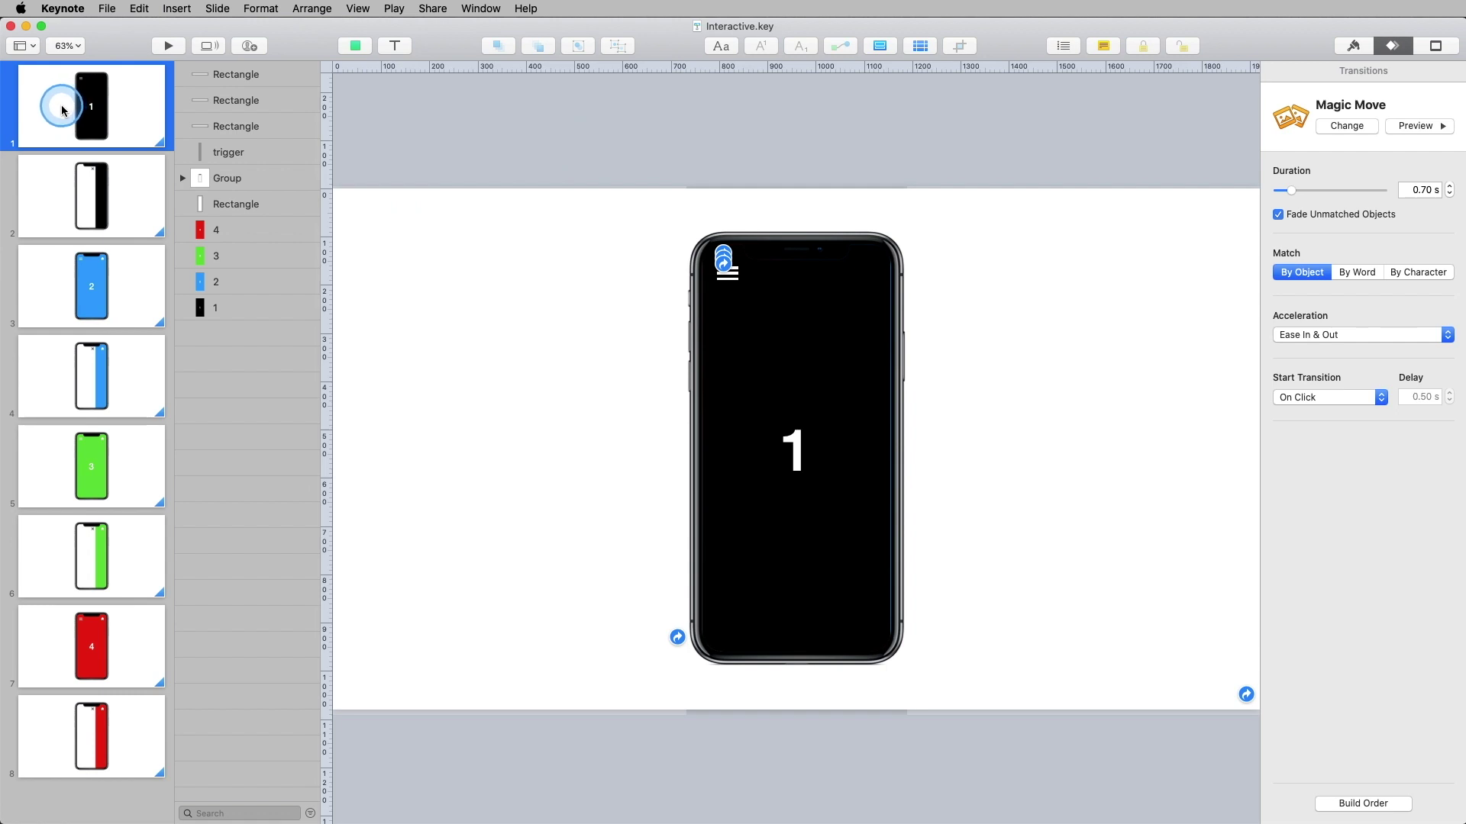
{"action": "left_click", "coordinate": [67, 284]}
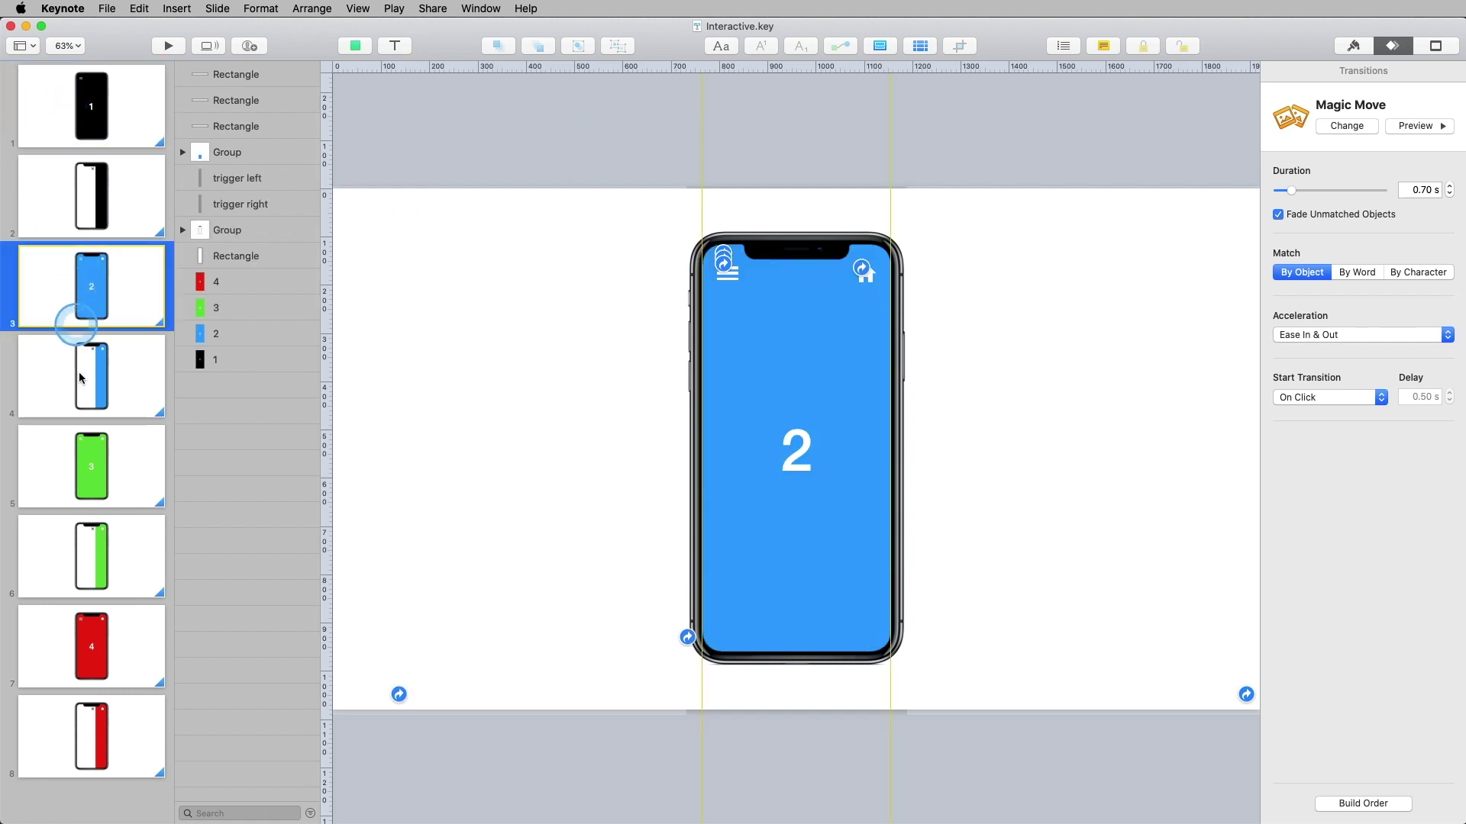
{"action": "left_click", "coordinate": [67, 462]}
{"action": "left_click", "coordinate": [50, 614]}
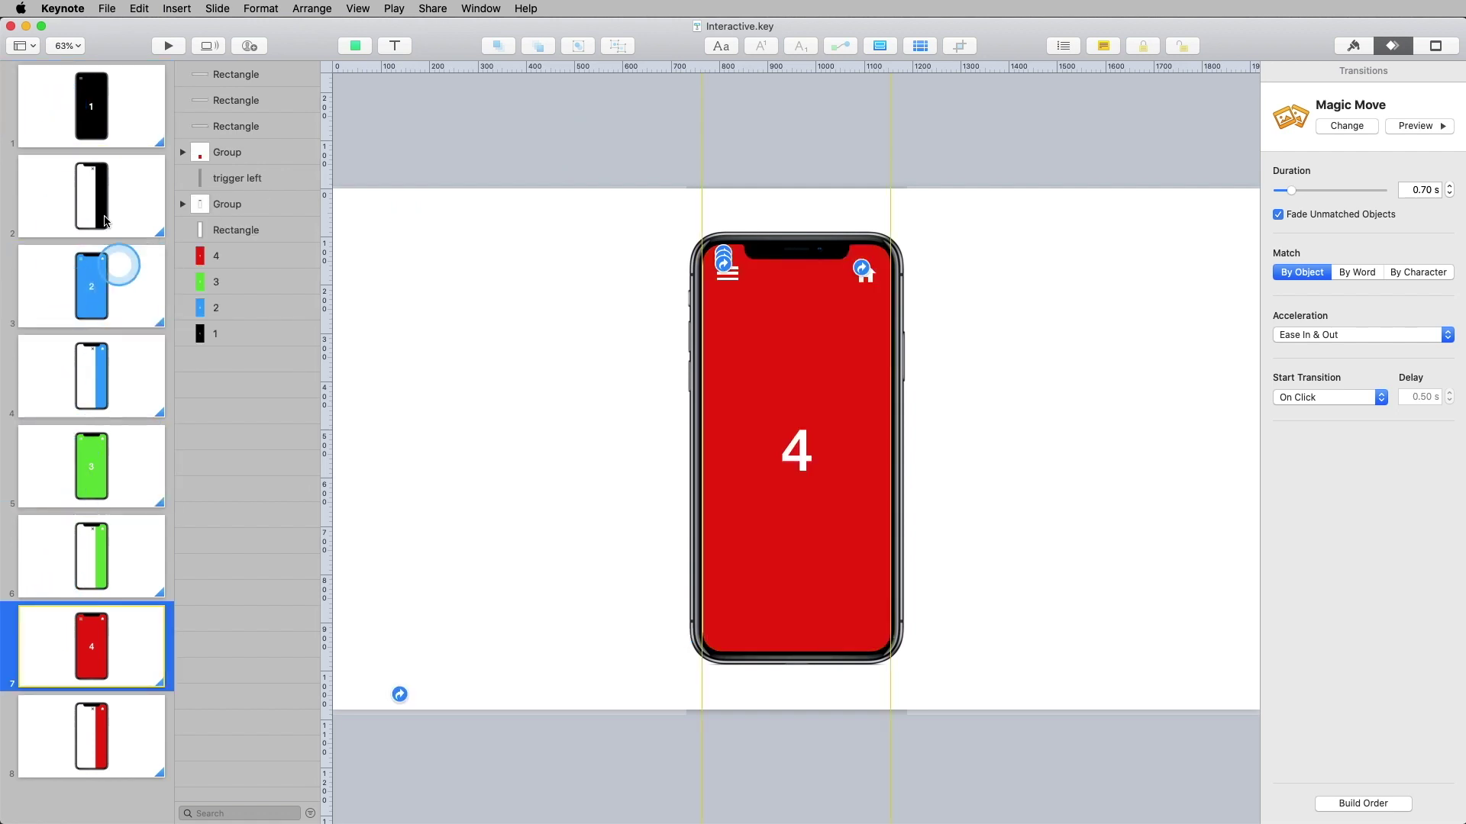
{"action": "left_click", "coordinate": [51, 93]}
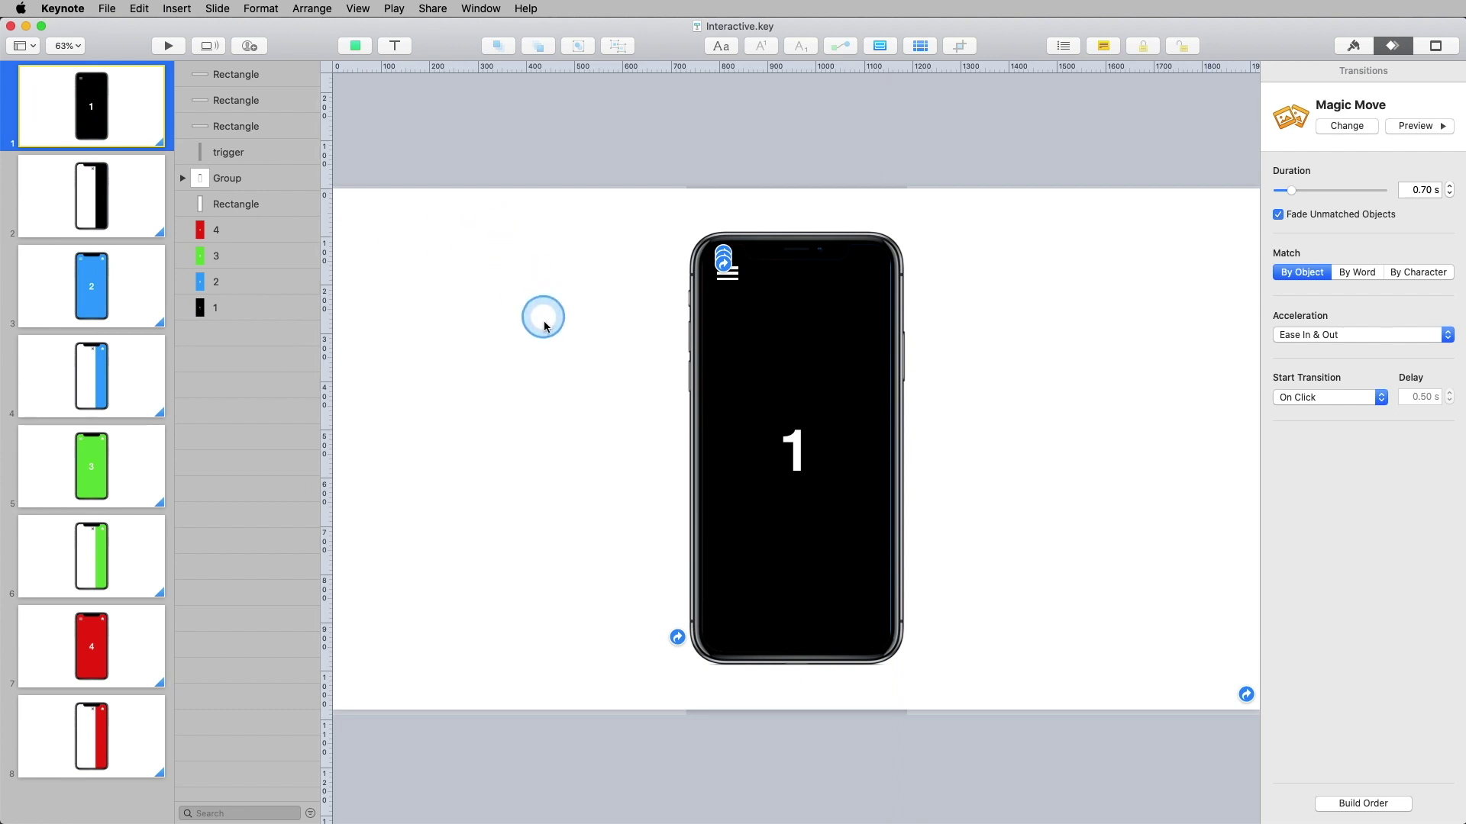
Zoom the slide view to 50% and try sliding the phone mockup group upward to uncover the numbered screens on slide 1.
{"action": "left_click", "coordinate": [67, 52]}
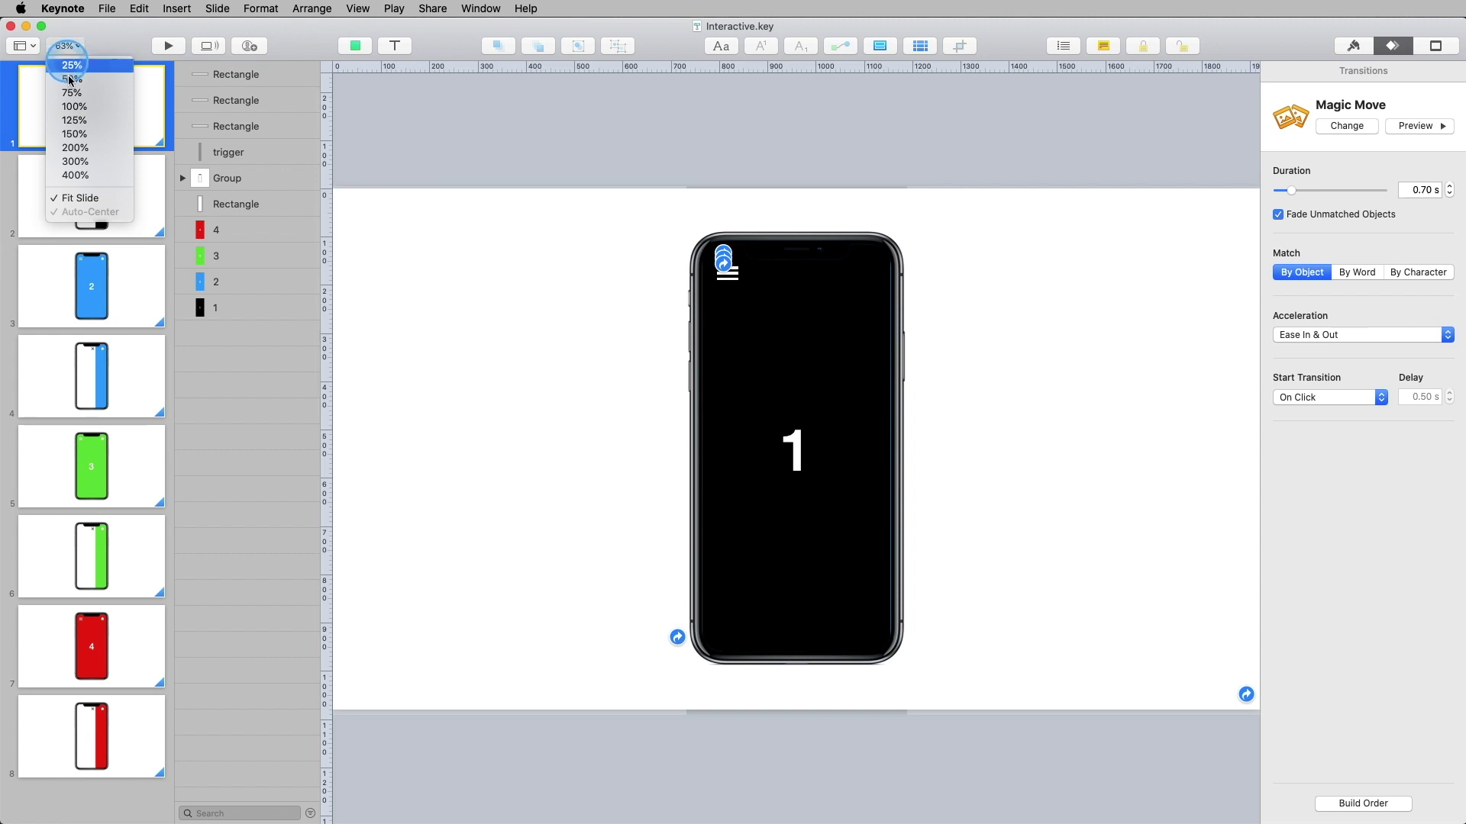
{"action": "left_click", "coordinate": [80, 81]}
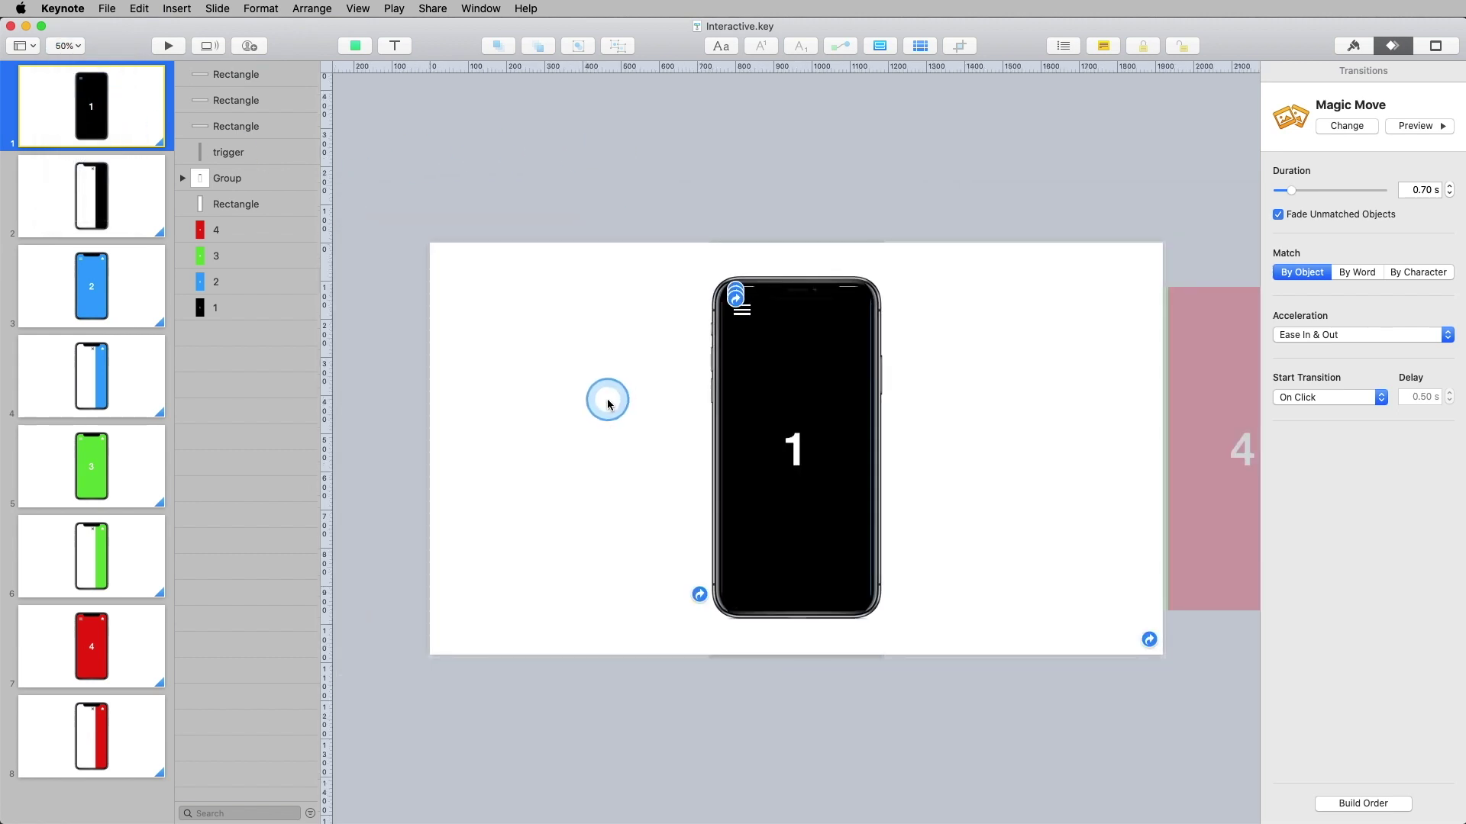
{"action": "left_click", "coordinate": [579, 474]}
{"action": "left_click_drag", "start_coordinate": [574, 505], "coordinate": [567, 292]}
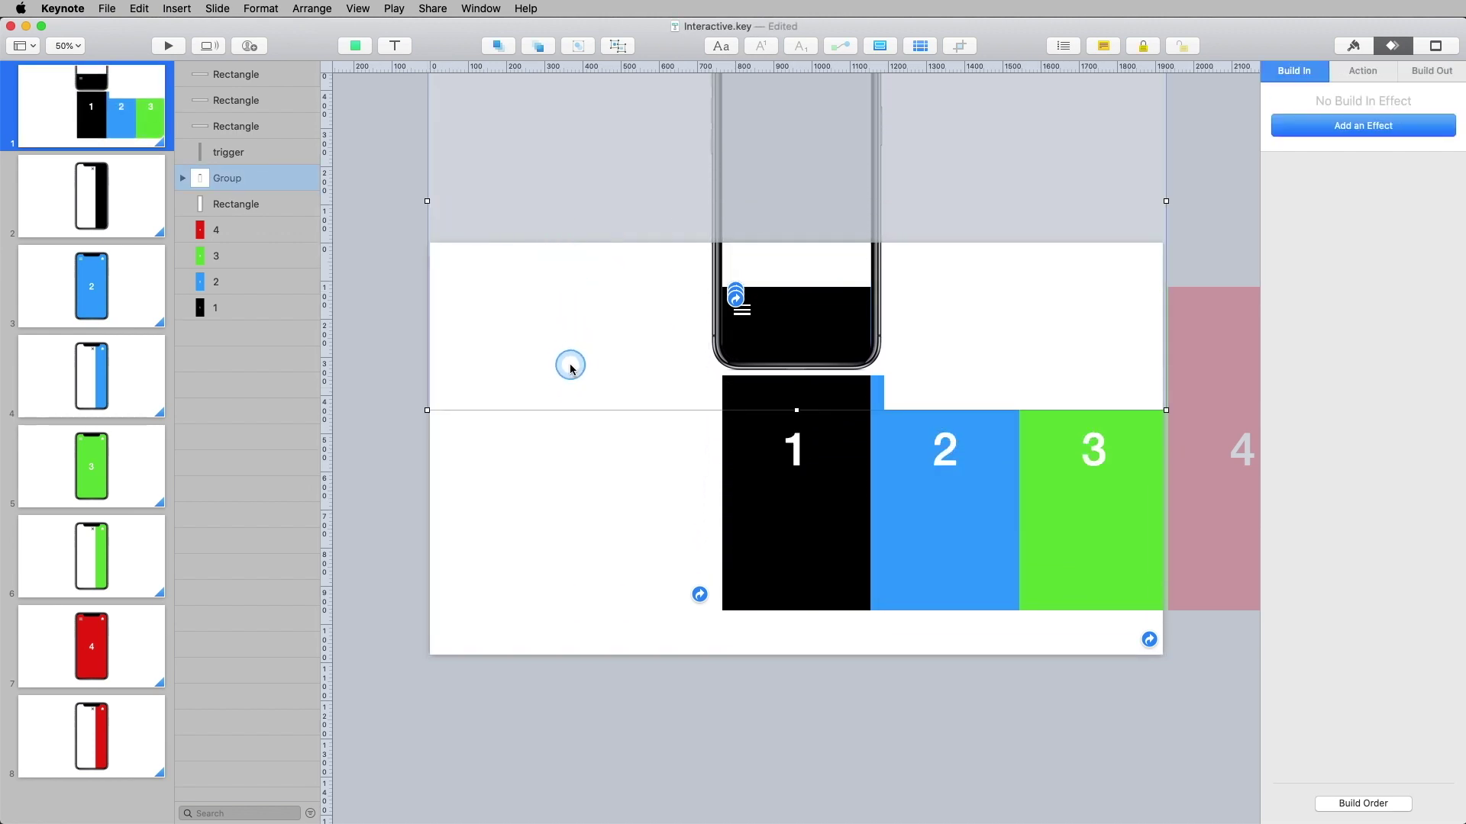
{"action": "left_click_drag", "start_coordinate": [570, 363], "coordinate": [569, 233]}
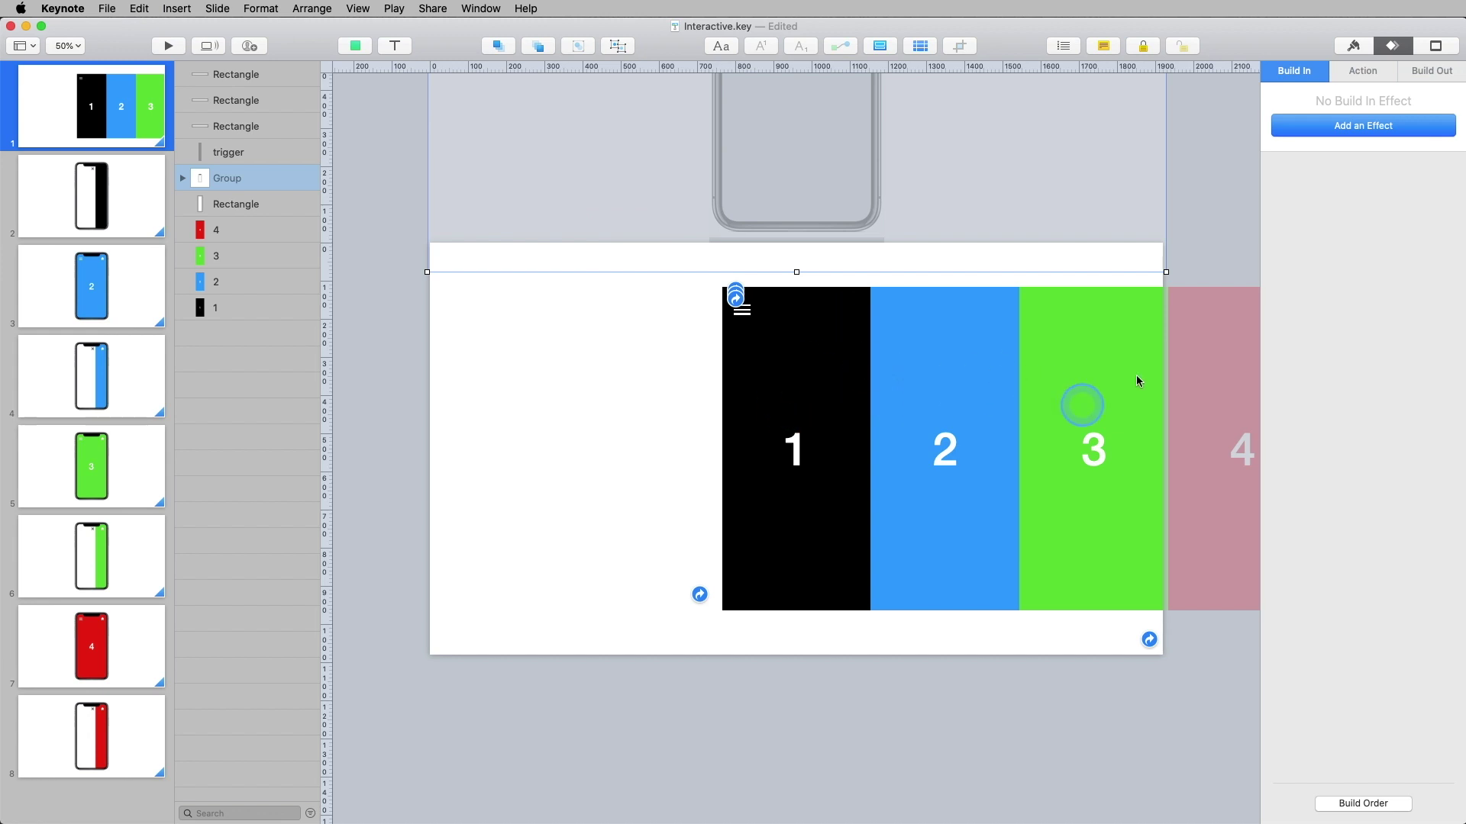
{"action": "left_click_drag", "start_coordinate": [600, 254], "coordinate": [693, 87]}
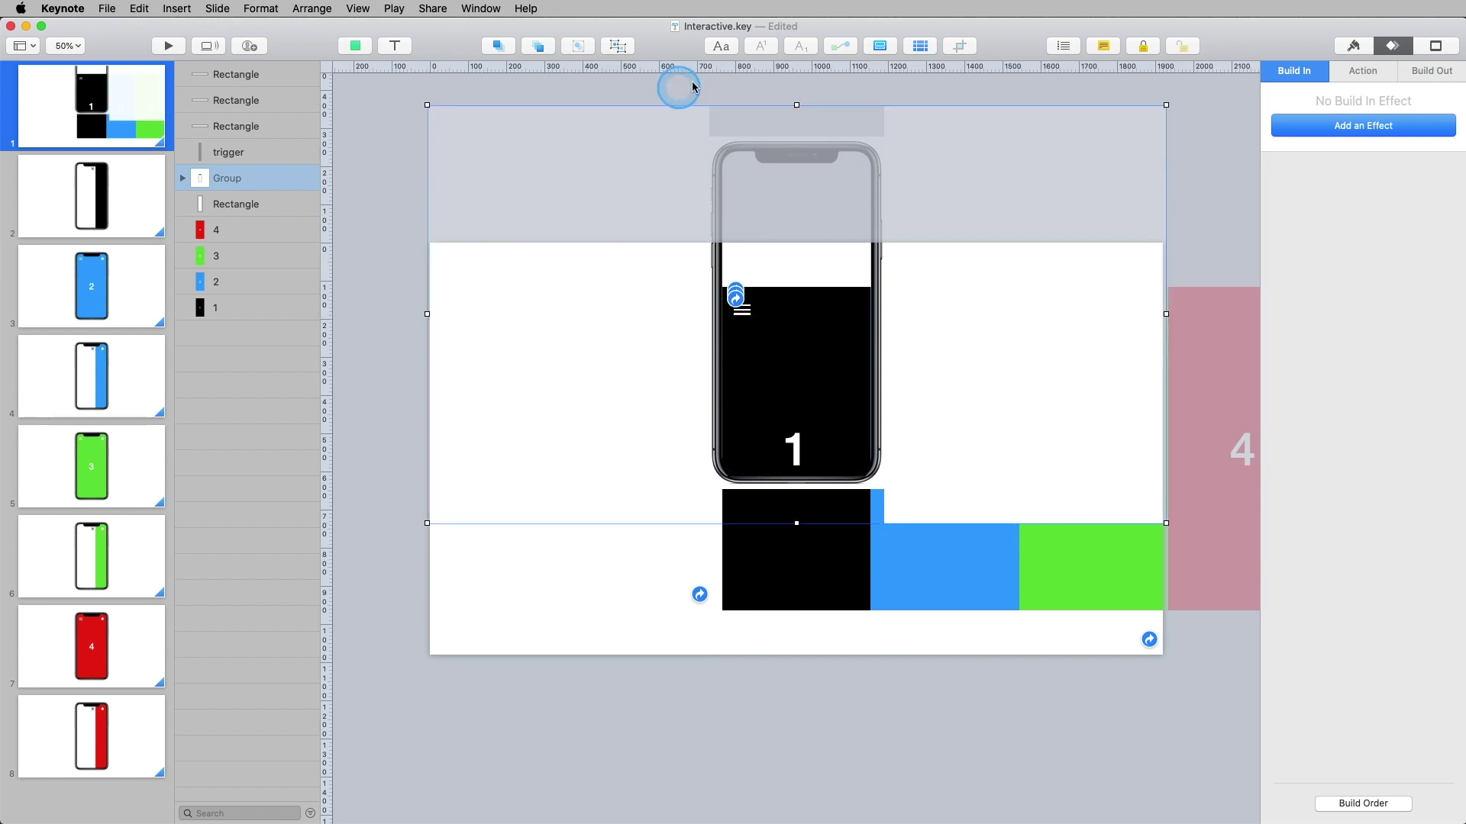
Try ungrouping the phone mockup and moving its white side rectangles apart, and undo back to the grouped mockup.
{"action": "left_click", "coordinate": [618, 46]}
{"action": "left_click", "coordinate": [407, 214]}
{"action": "left_click_drag", "start_coordinate": [588, 176], "coordinate": [534, 223]}
{"action": "left_click_drag", "start_coordinate": [983, 228], "coordinate": [1113, 216]}
{"action": "key", "text": "super+z"}
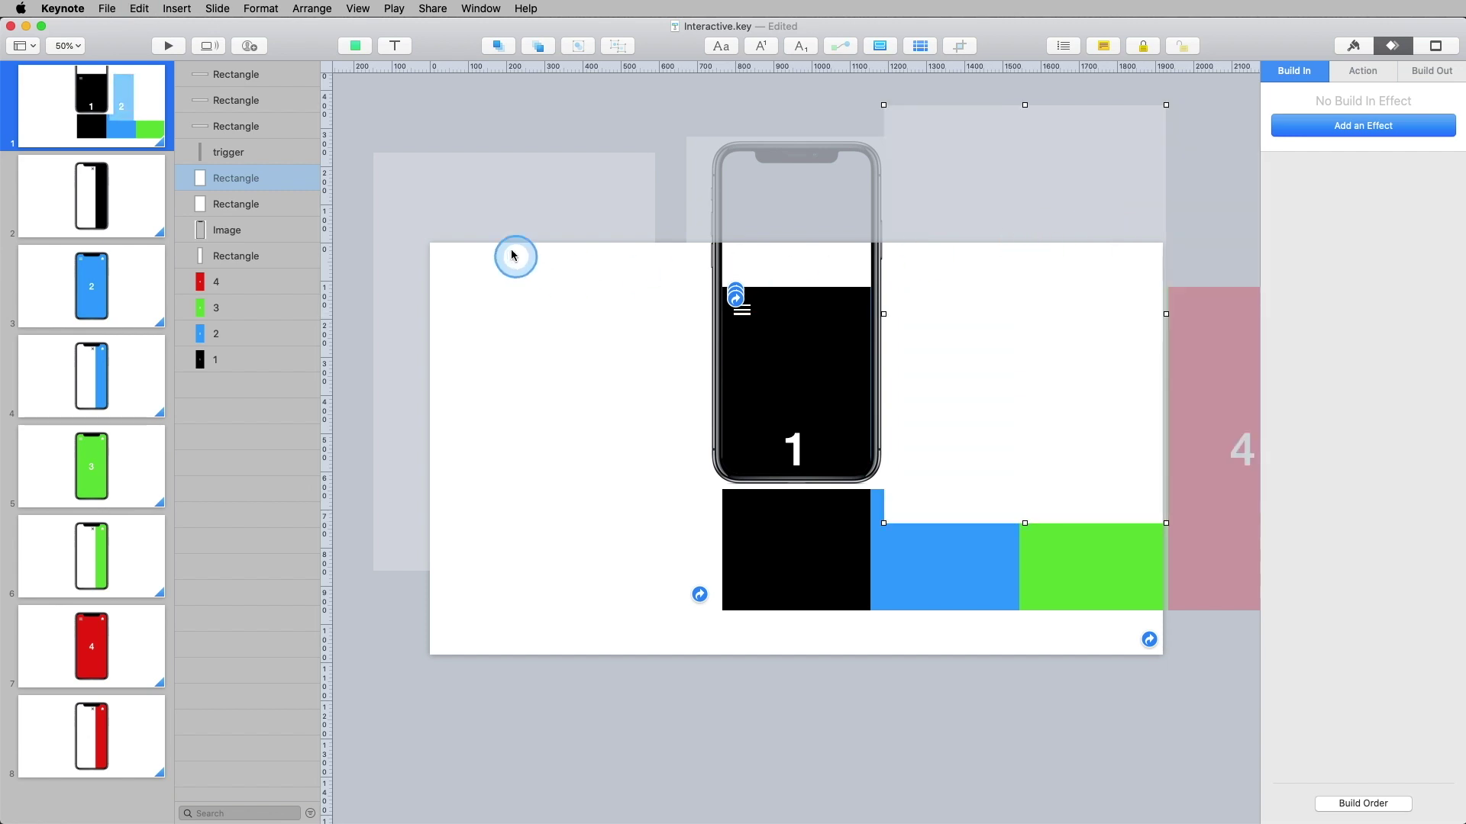
{"action": "key", "text": "super+z"}
{"action": "key", "text": "super+z"}
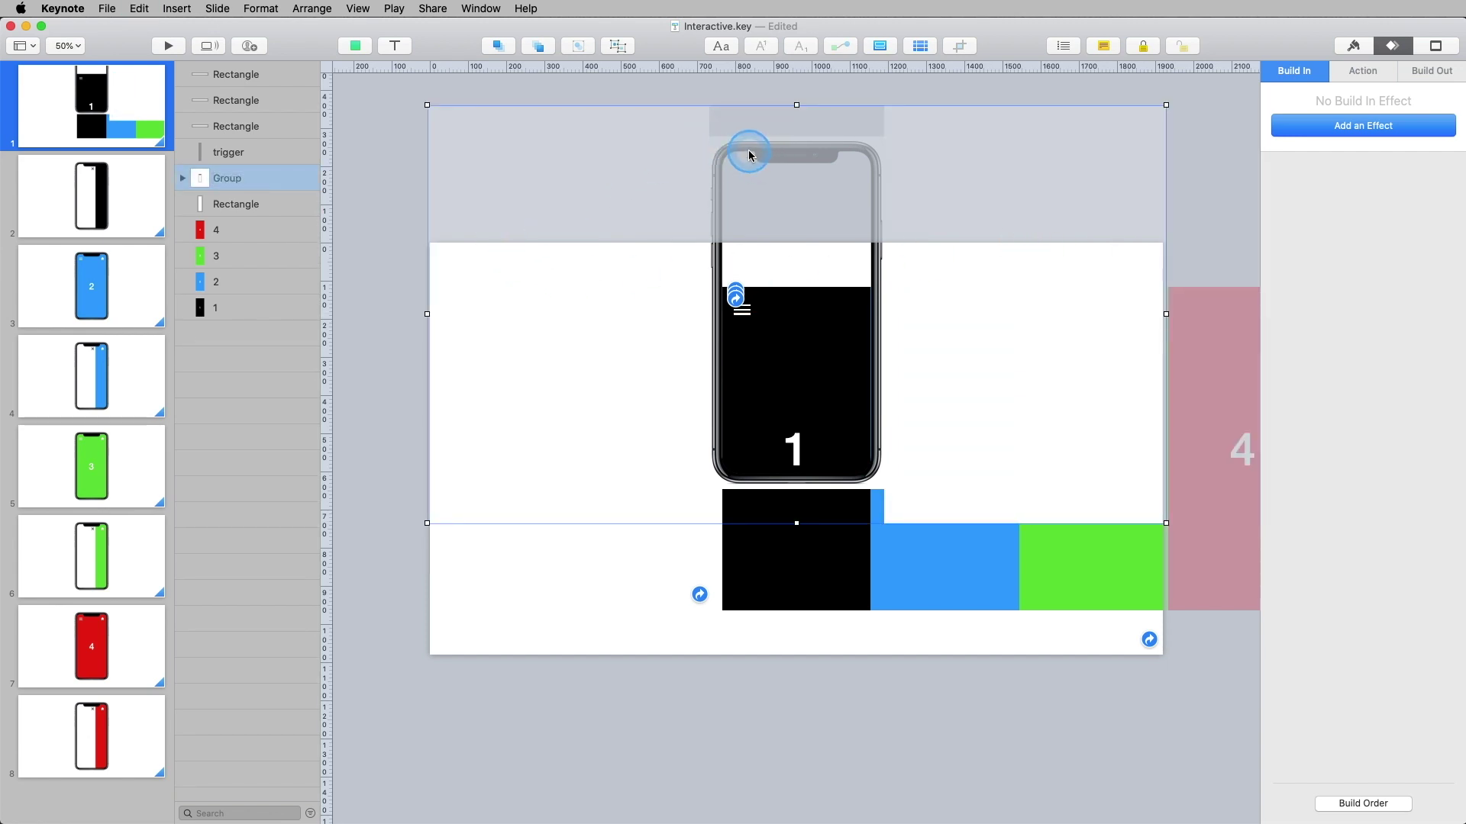
Try moving the phone frame image inside the group, and undo this and the mockup group's earlier moves.
{"action": "left_click", "coordinate": [780, 157]}
{"action": "left_click_drag", "start_coordinate": [784, 156], "coordinate": [769, 112]}
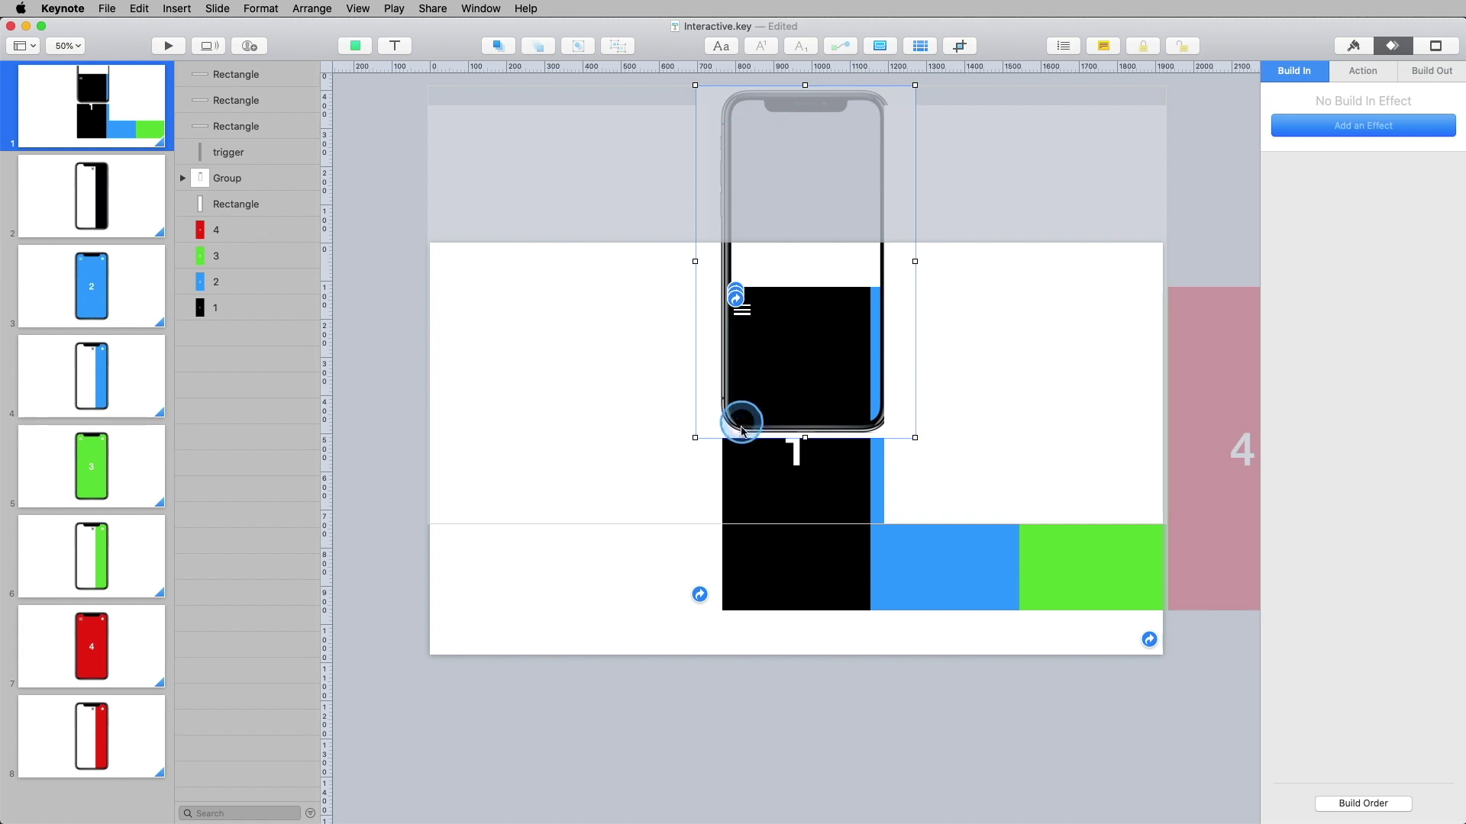
{"action": "key", "text": "super+z"}
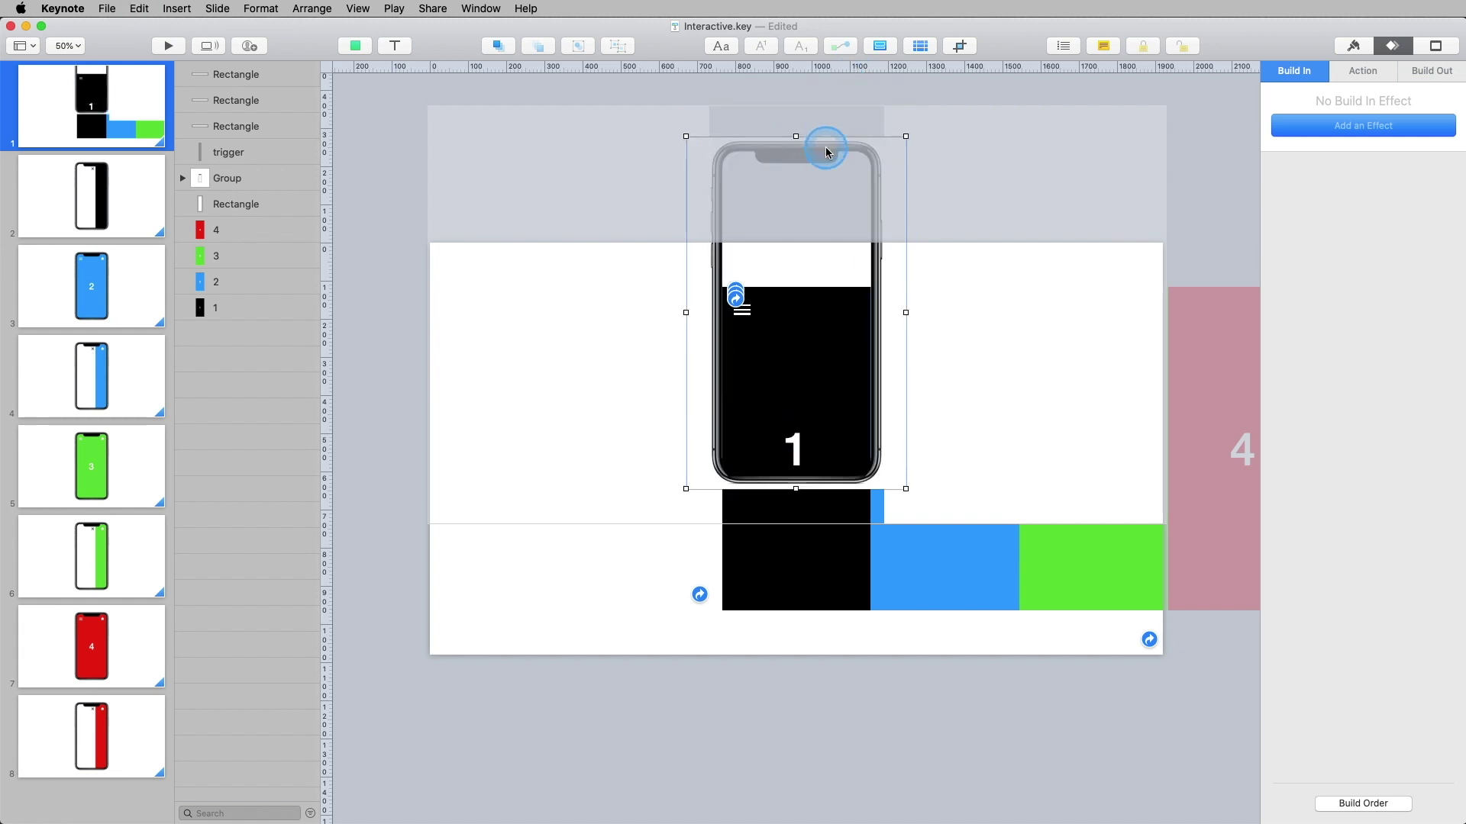
{"action": "key", "text": "super+z"}
{"action": "key", "text": "super+z"}
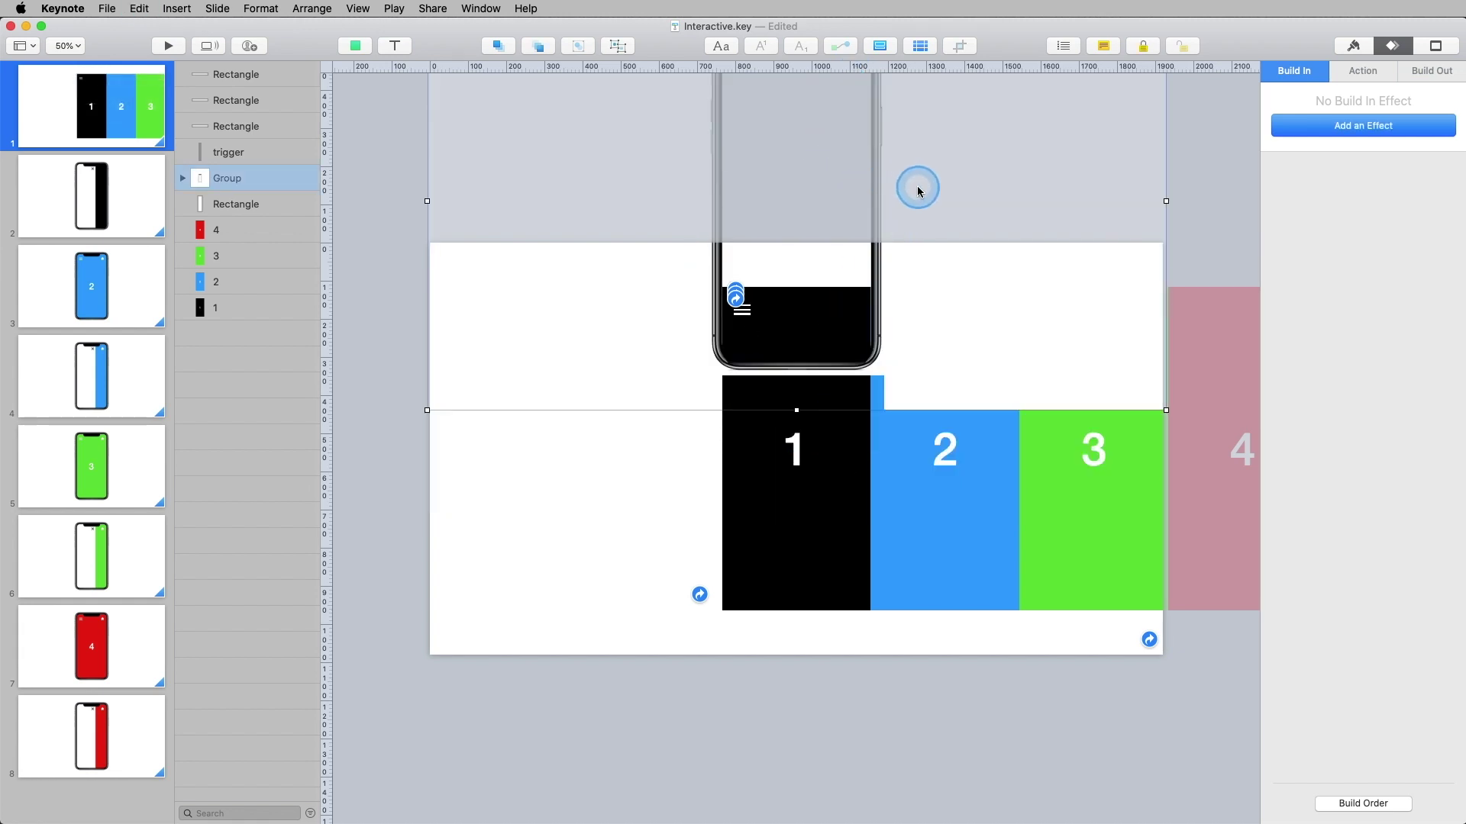
{"action": "key", "text": "super+z"}
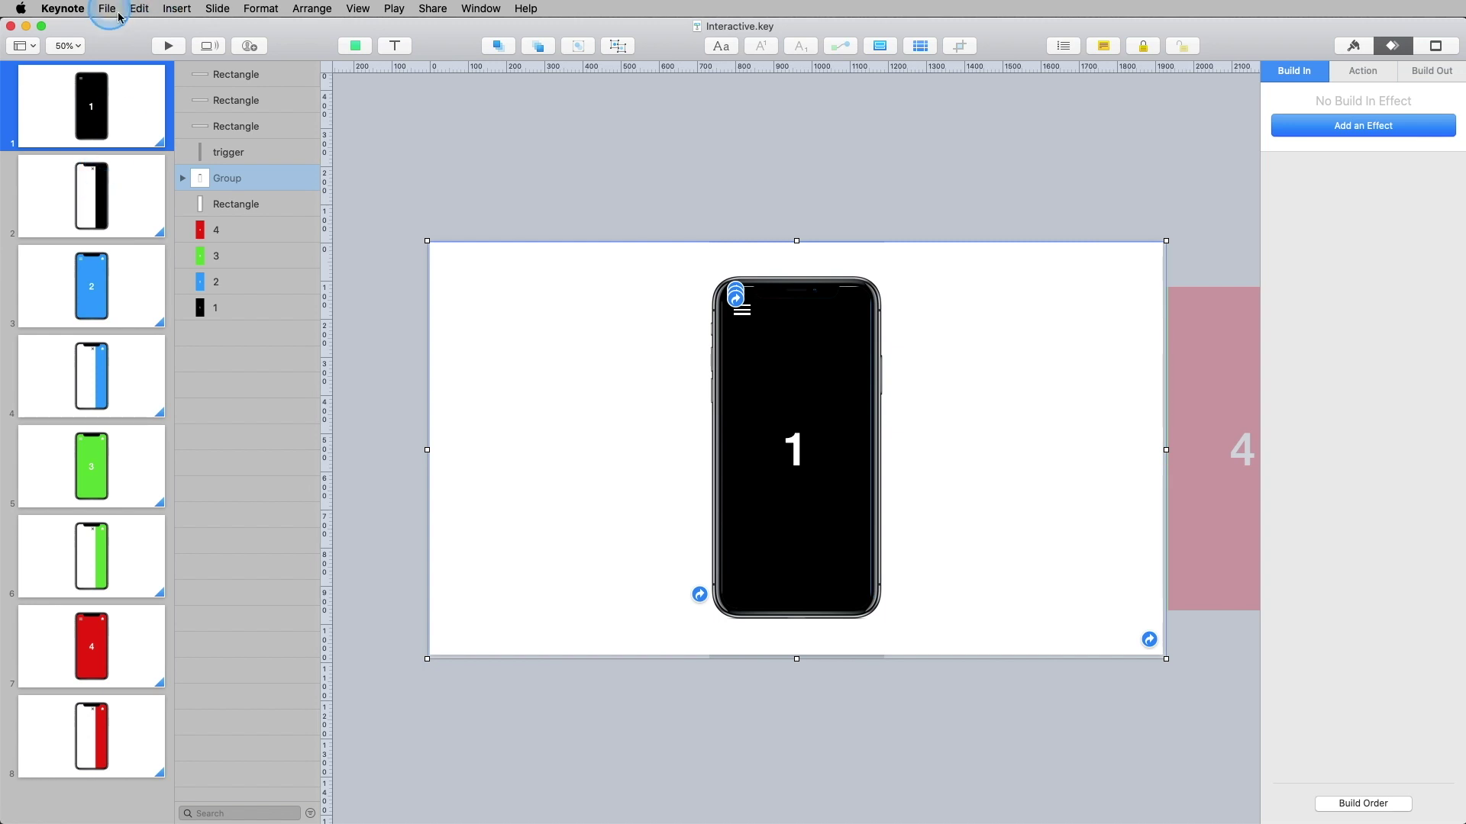
Play the slideshow to check the sliding screens inside the phone frame, and return to editing.
{"action": "left_click", "coordinate": [170, 46]}
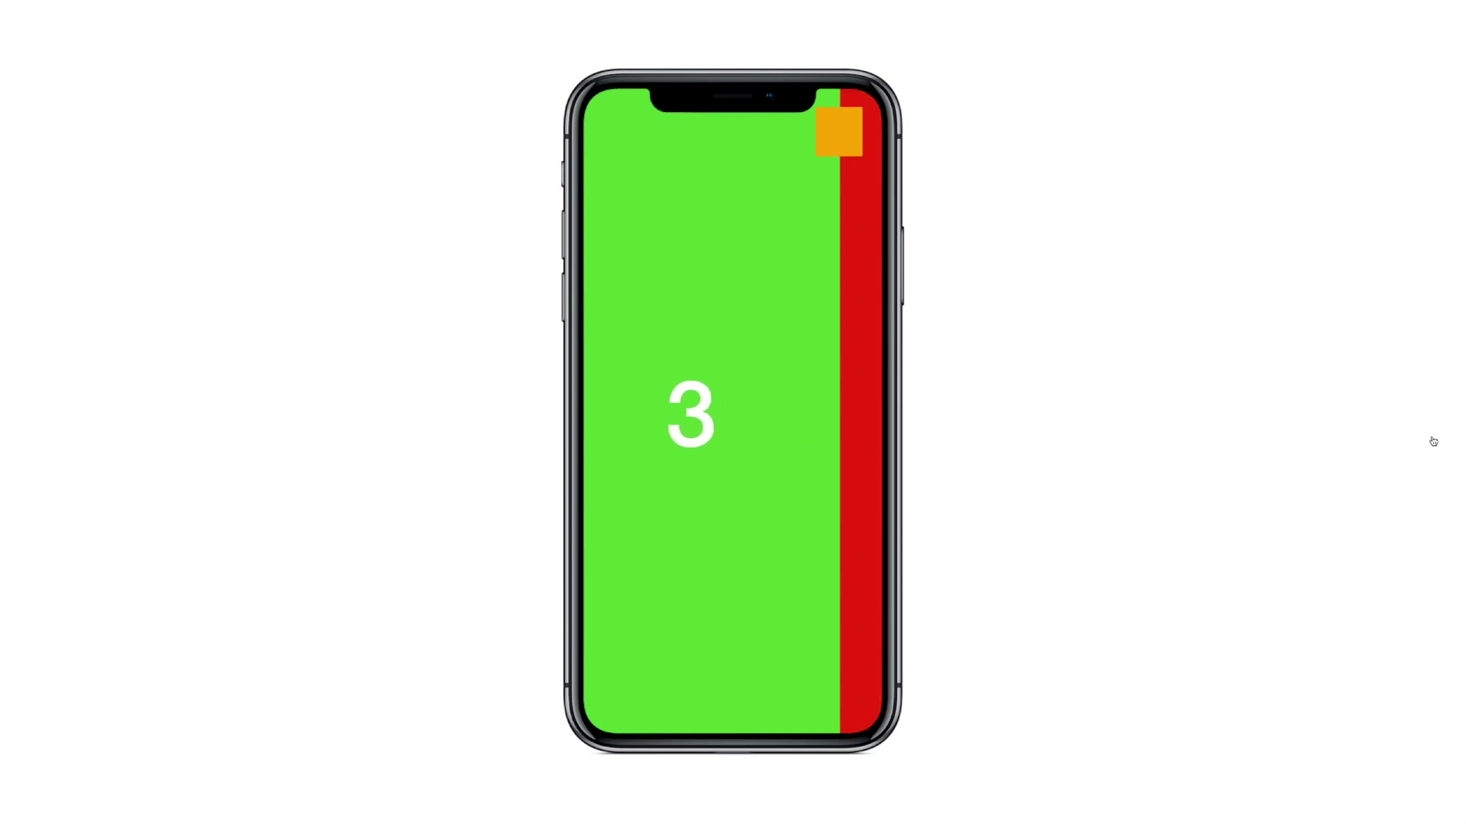
{"action": "key", "text": "Left"}
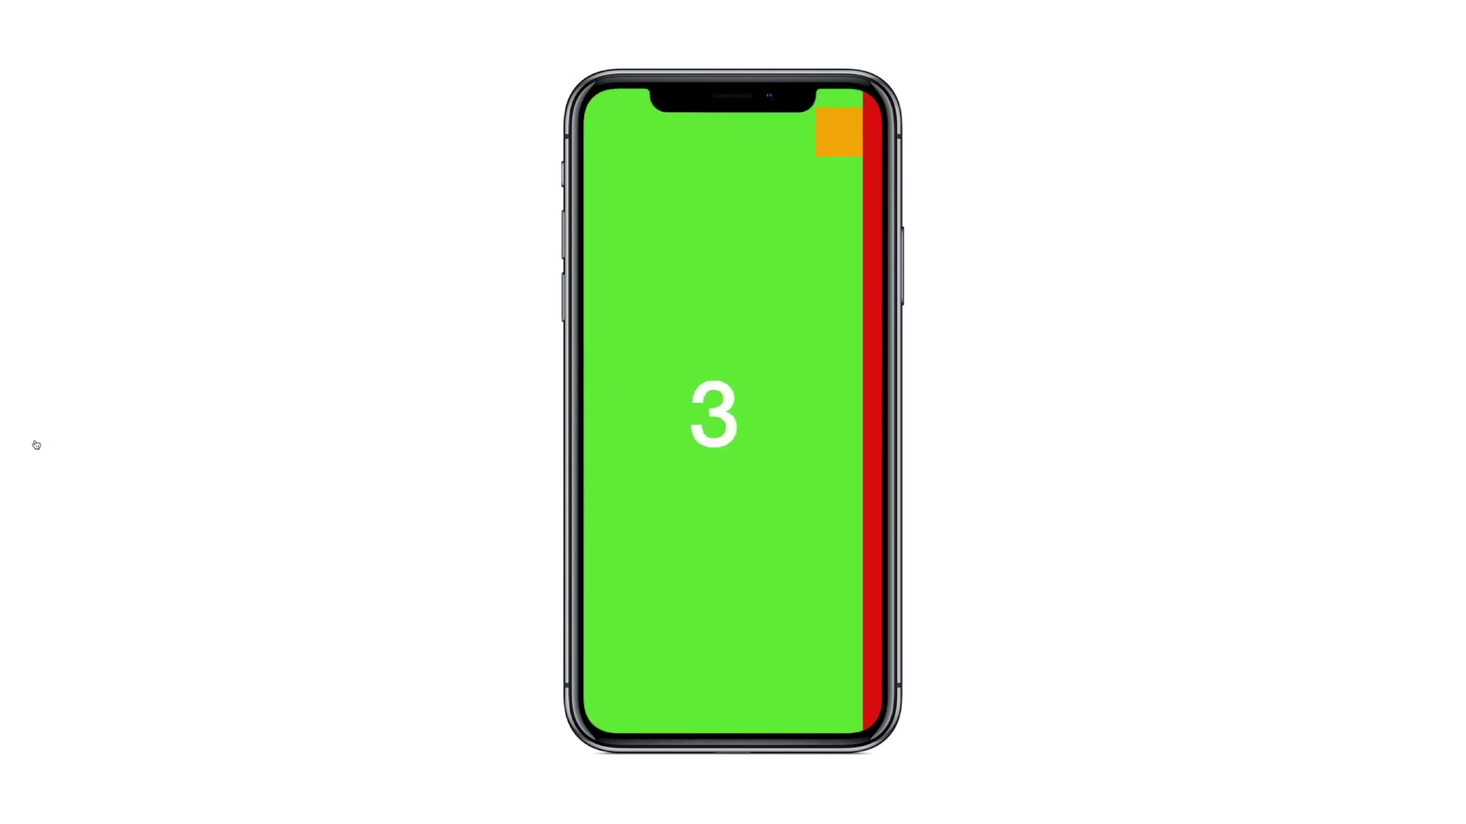
{"action": "key", "text": "Left"}
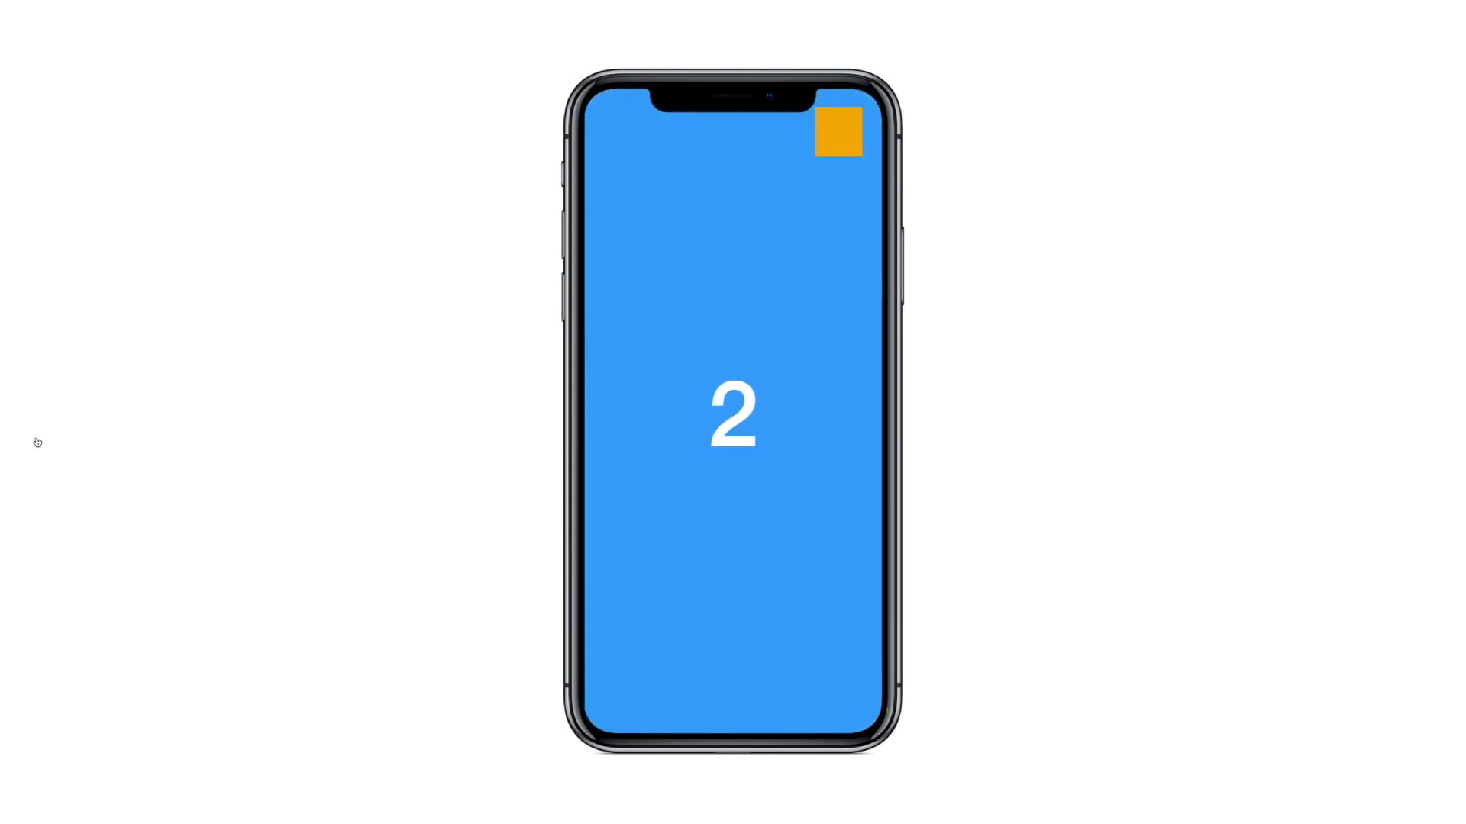
{"action": "key", "text": "Left"}
{"action": "key", "text": "Escape"}
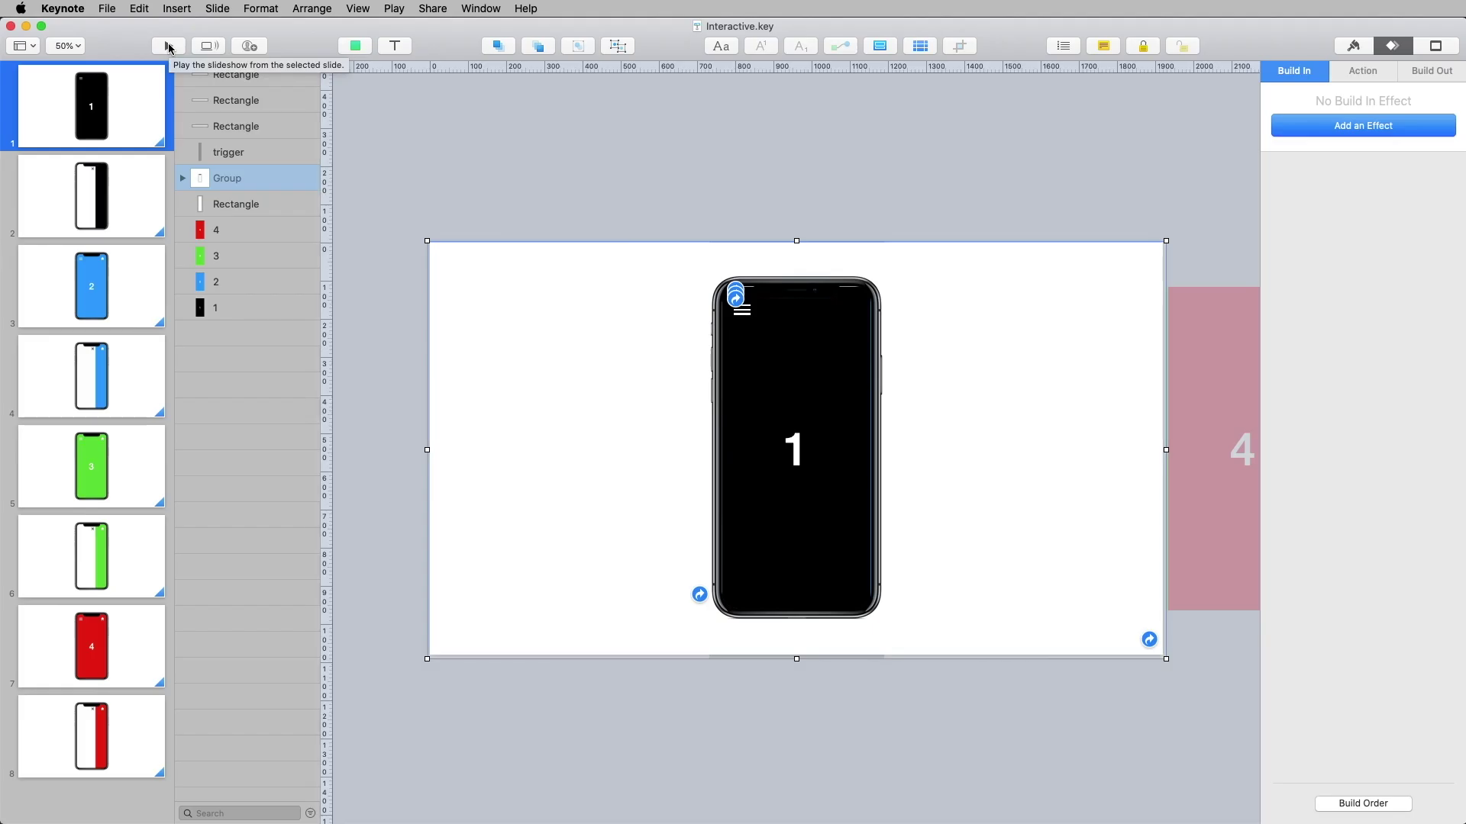
Look through the open-menu states on slides 2, 4, 6 and 8, and return to slide 2.
{"action": "left_click", "coordinate": [152, 185]}
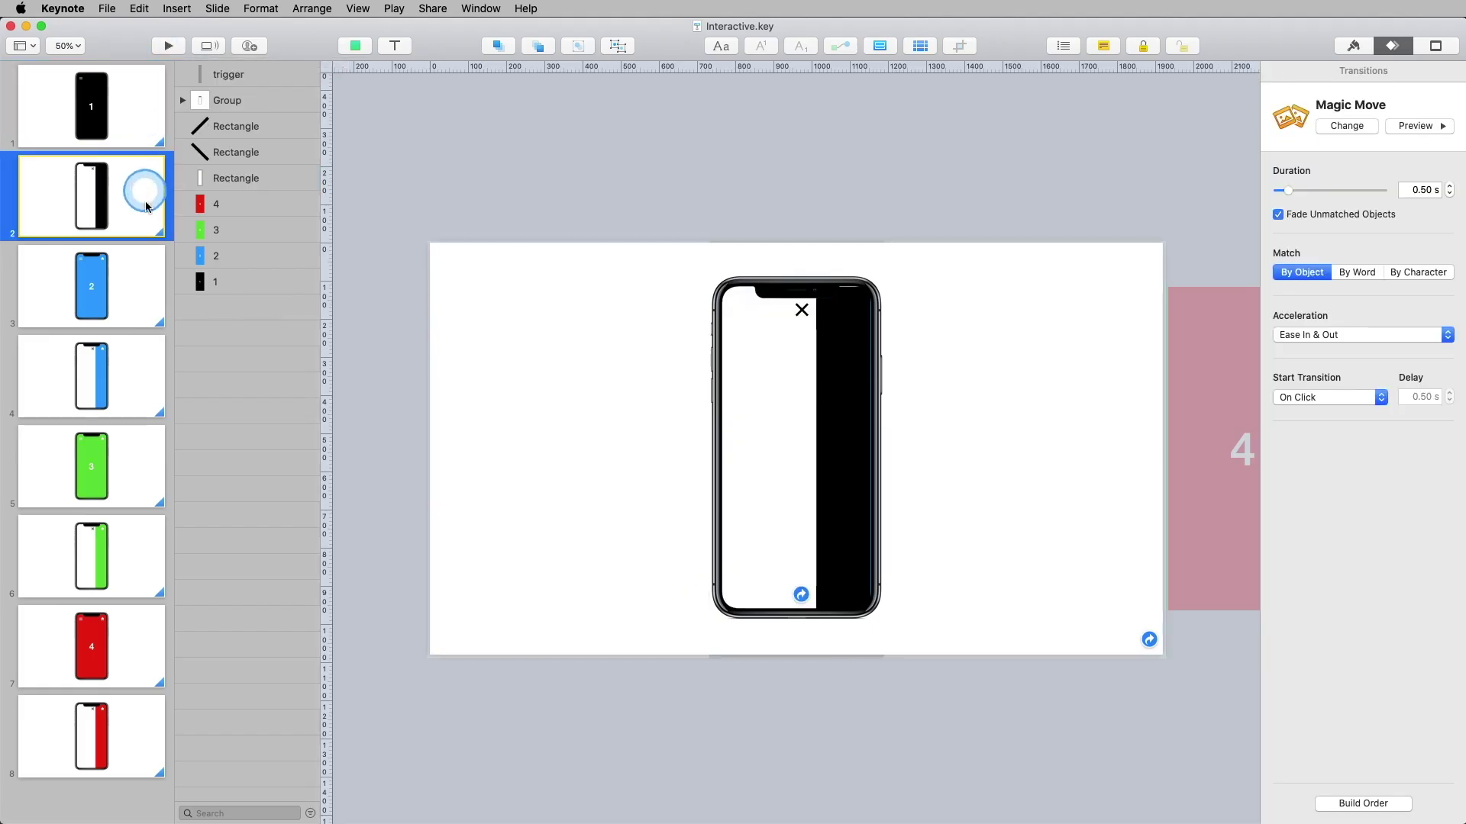
{"action": "left_click", "coordinate": [146, 403]}
{"action": "left_click", "coordinate": [139, 558]}
{"action": "left_click", "coordinate": [137, 752]}
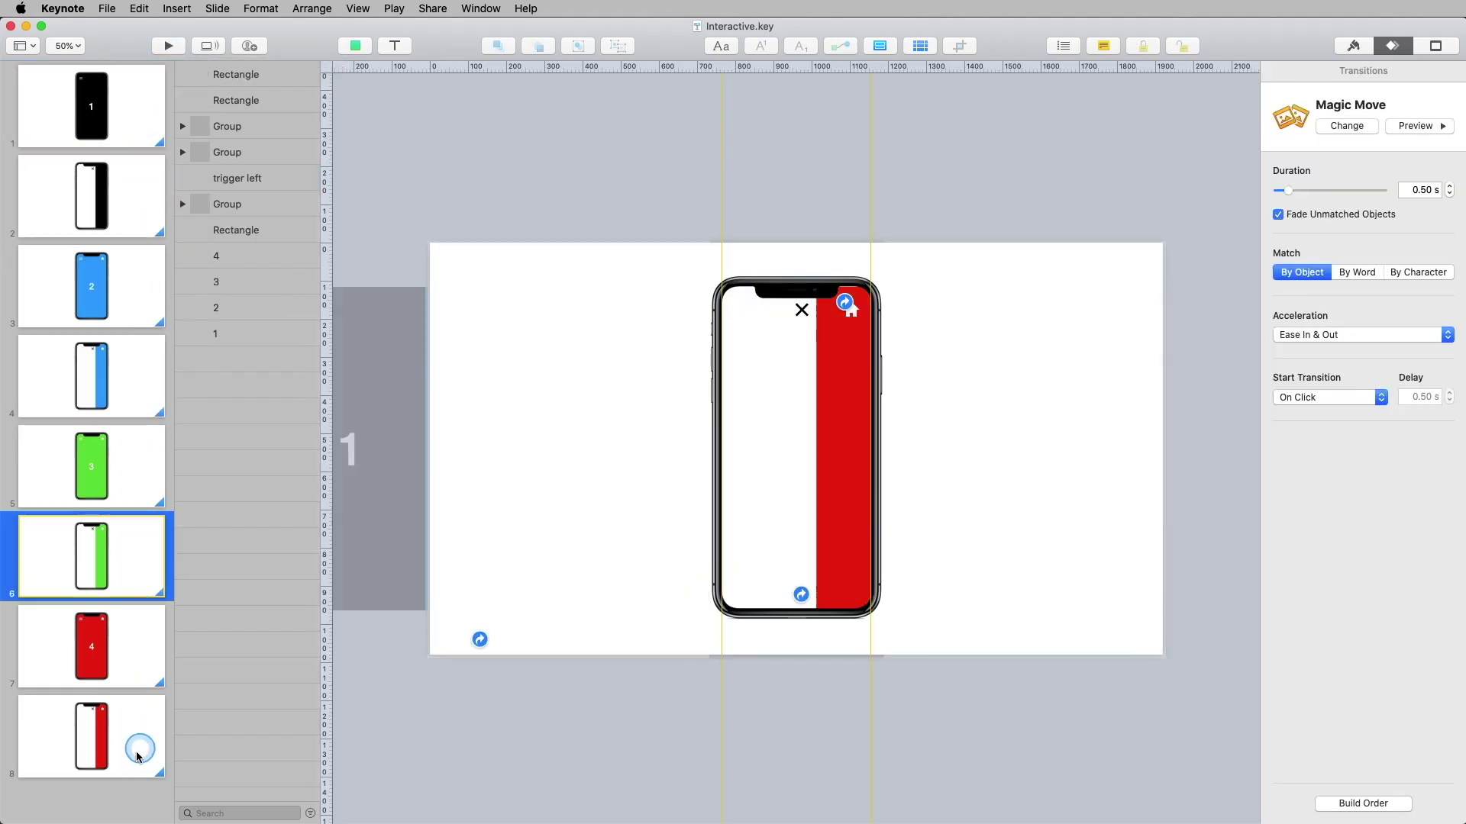
{"action": "left_click", "coordinate": [130, 142]}
{"action": "left_click", "coordinate": [139, 191]}
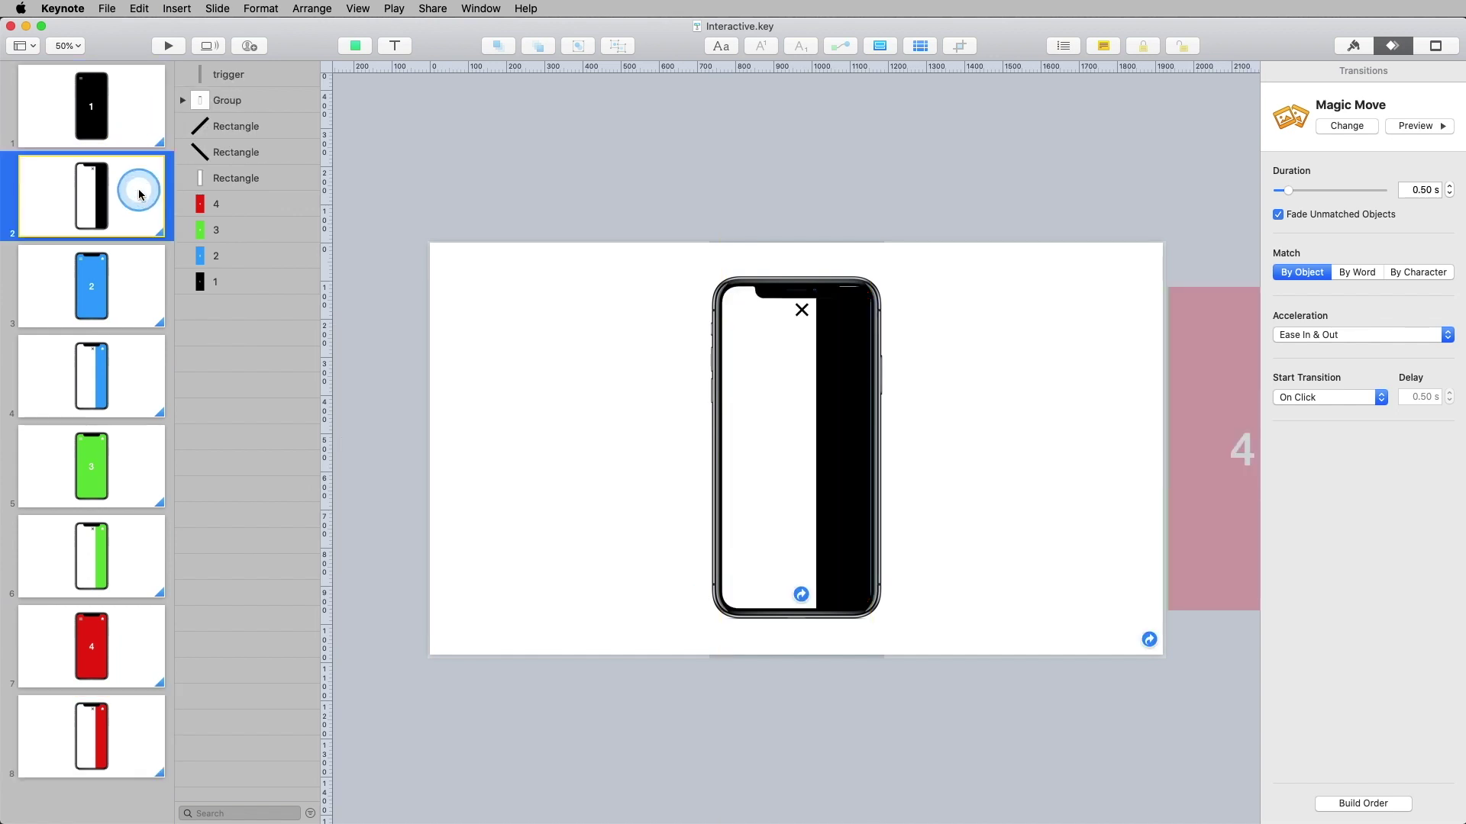
{"action": "left_click_drag", "start_coordinate": [591, 264], "coordinate": [648, 265]}
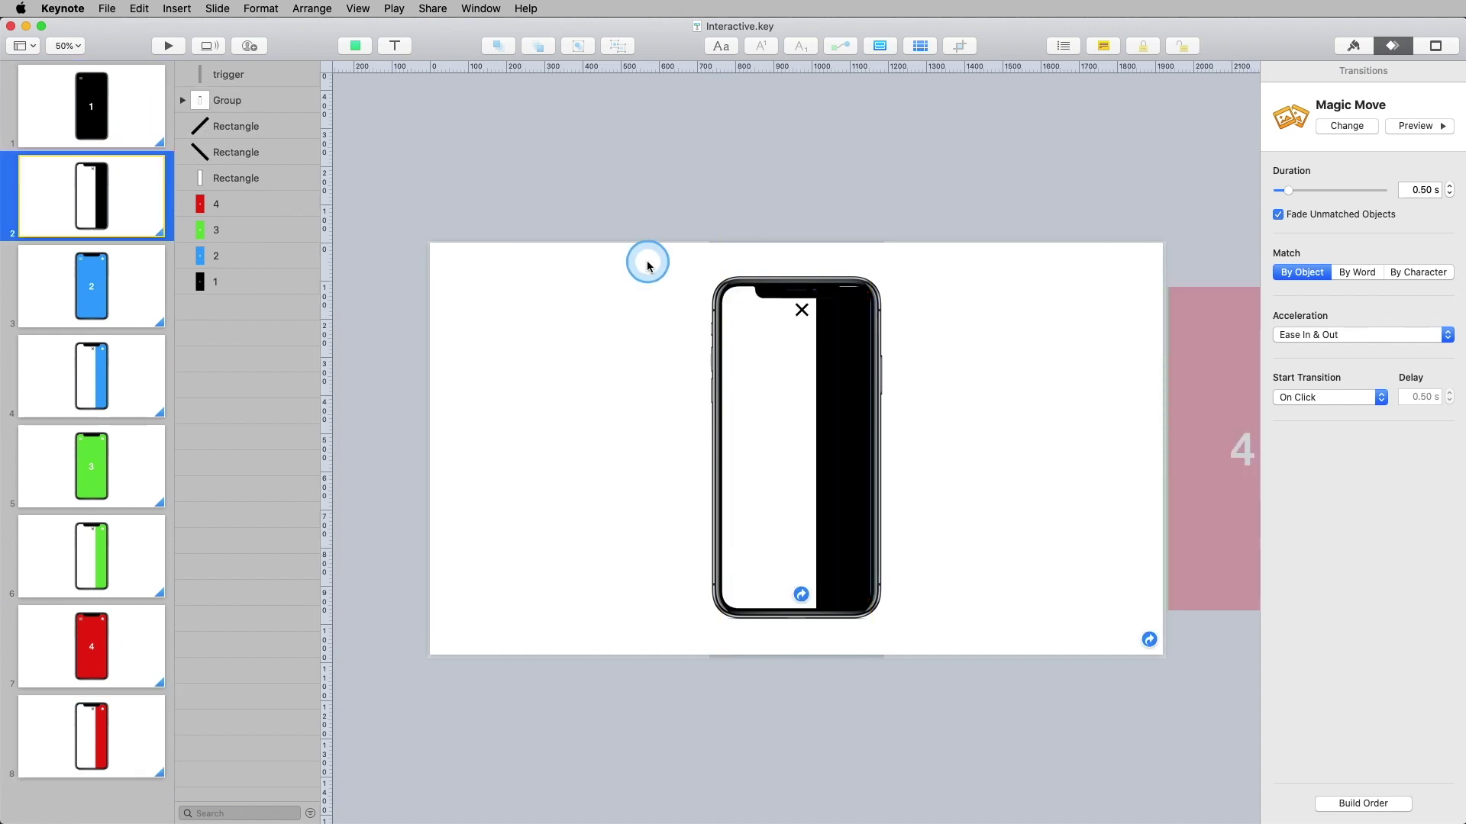
Examine the hamburger icon's bars on slide 1 and compare them with the close icon on slide 2.
{"action": "left_click", "coordinate": [148, 112]}
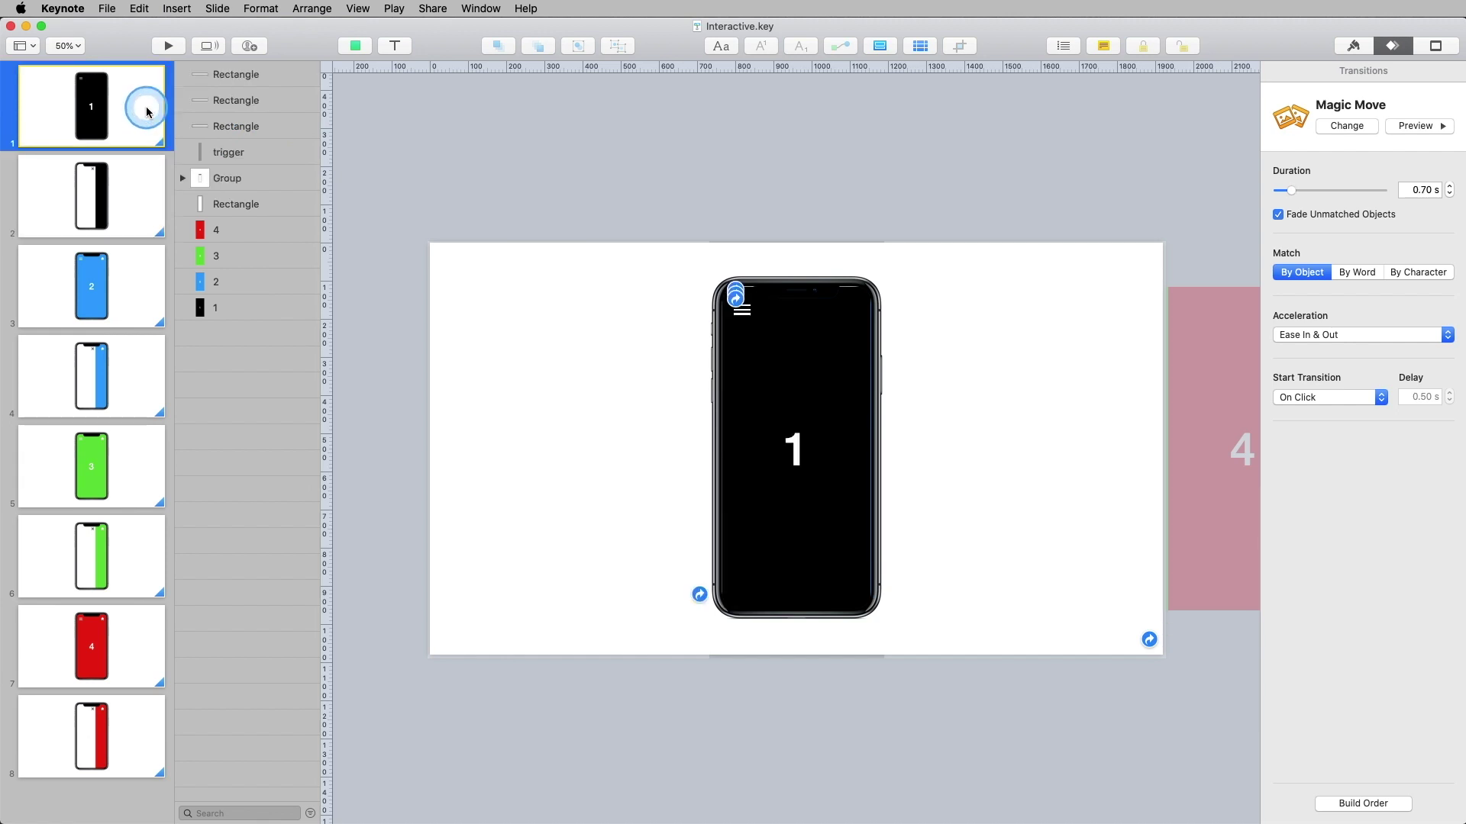
{"action": "left_click", "coordinate": [746, 312]}
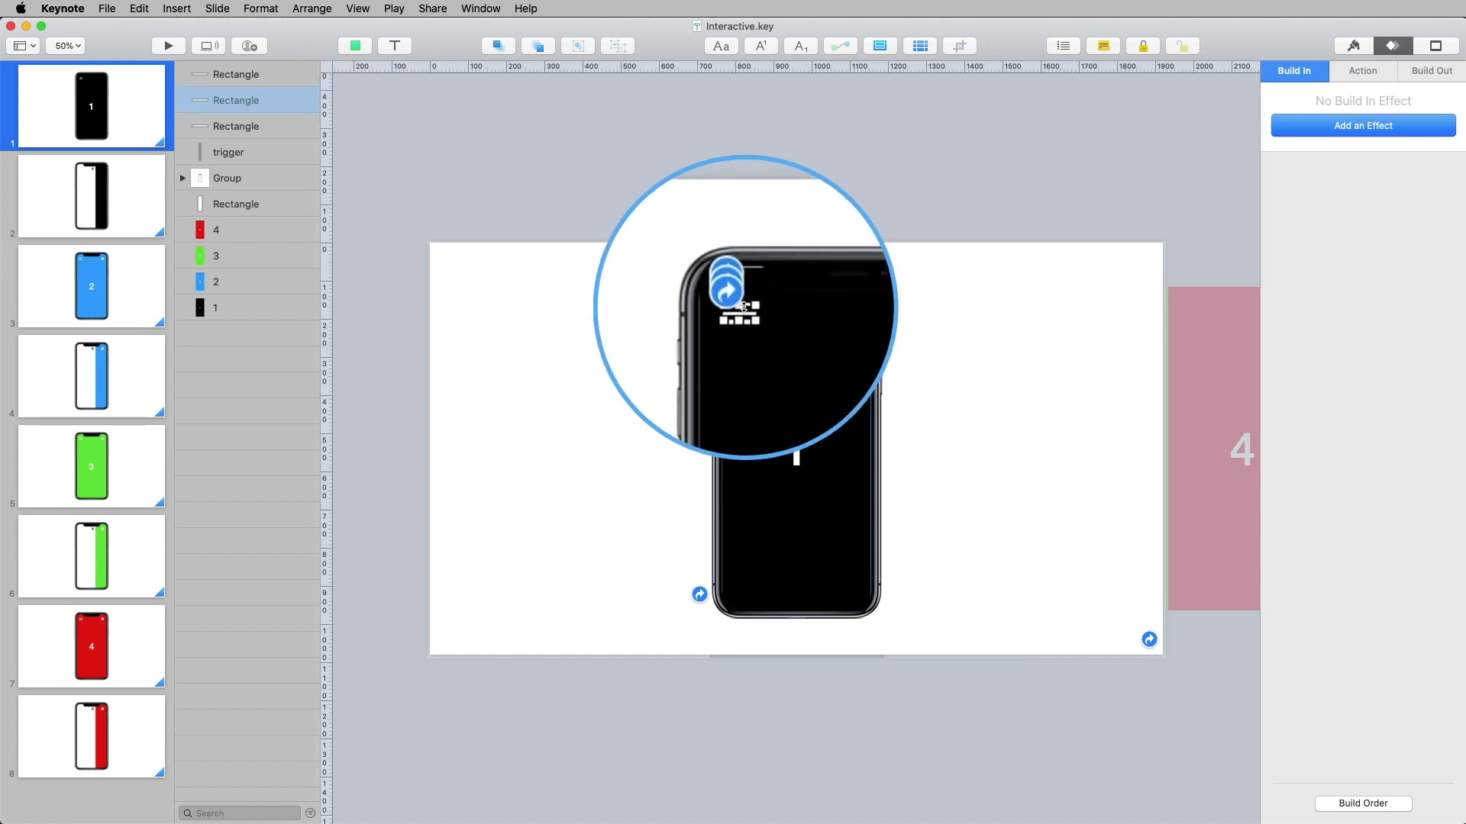
{"action": "left_click", "coordinate": [671, 338]}
{"action": "left_click", "coordinate": [746, 311]}
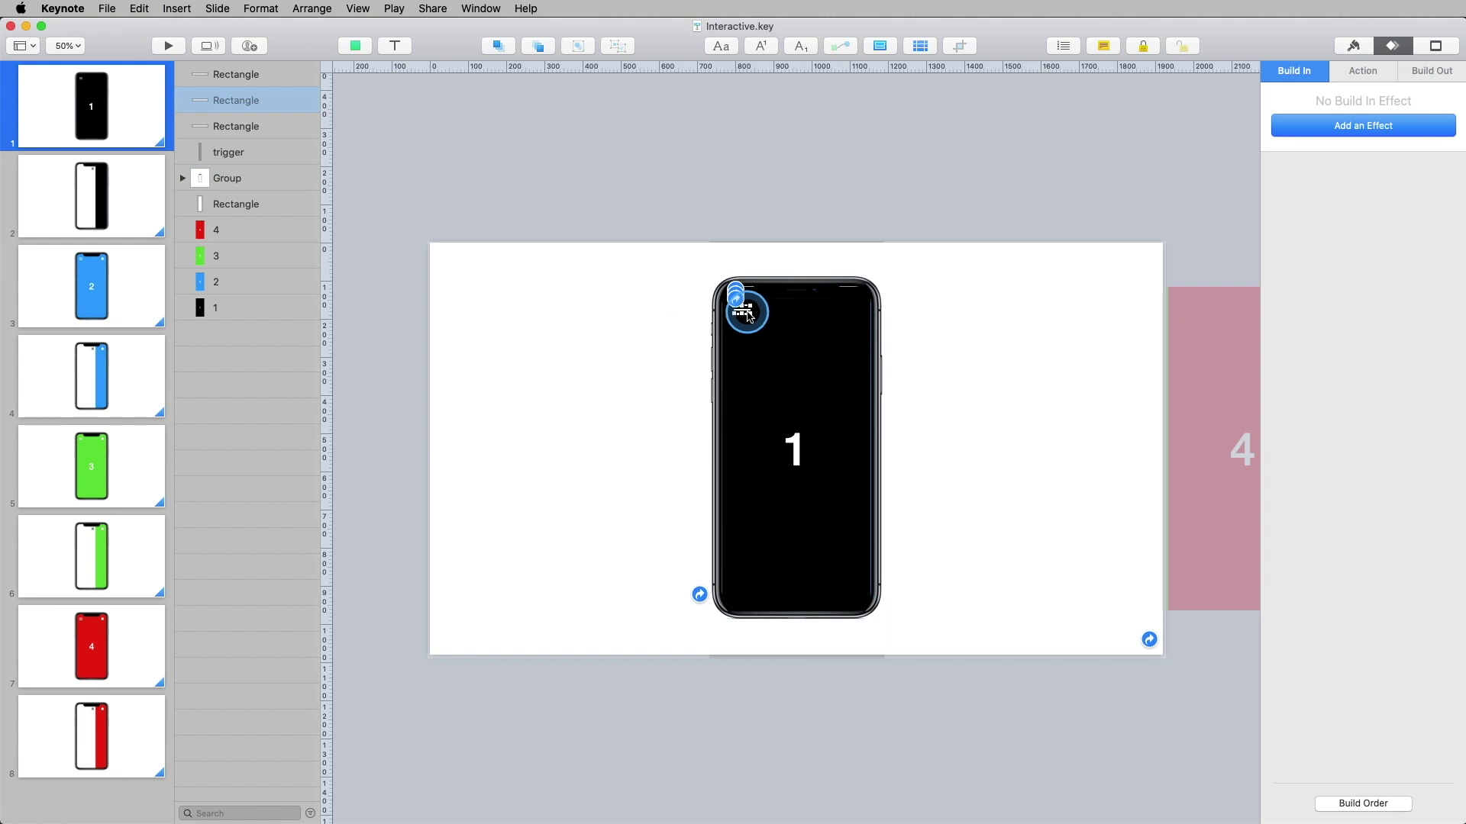
{"action": "left_click", "coordinate": [116, 212]}
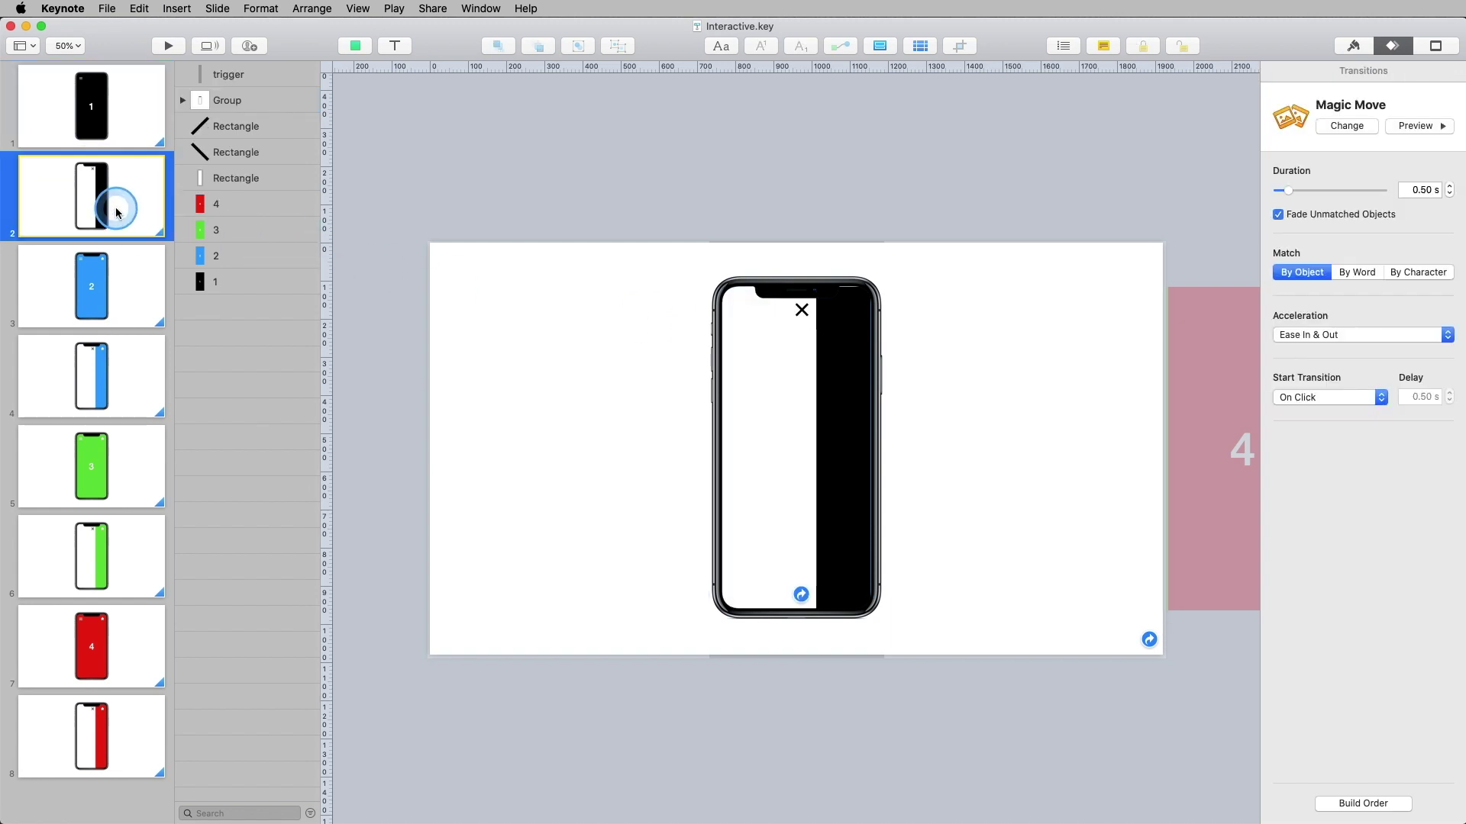
{"action": "left_click", "coordinate": [125, 107]}
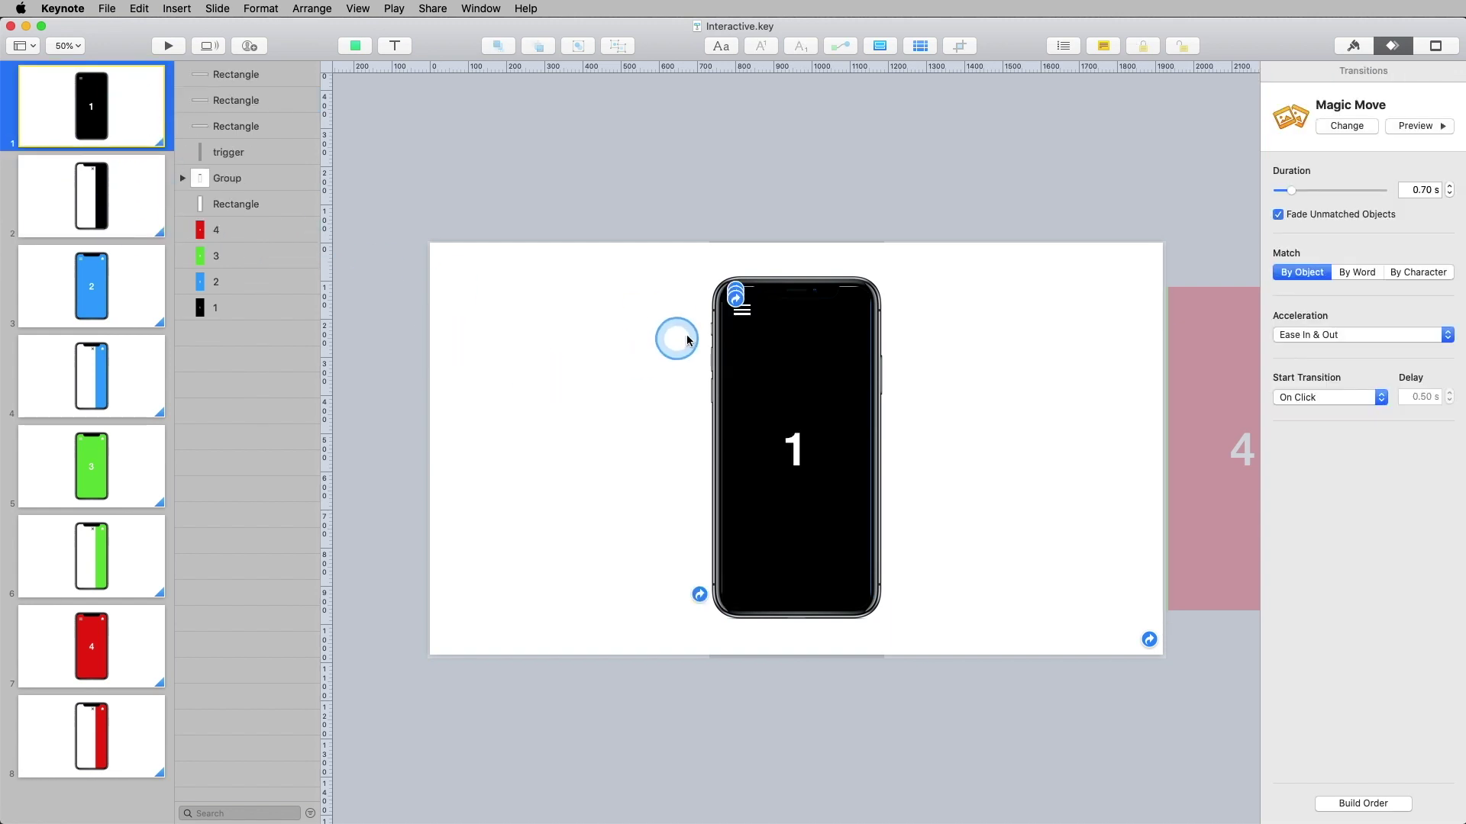
Inspect the slide link of a hamburger icon bar on slide 1, and close the link settings without changes.
{"action": "left_click", "coordinate": [747, 313]}
{"action": "right_click", "coordinate": [747, 311]}
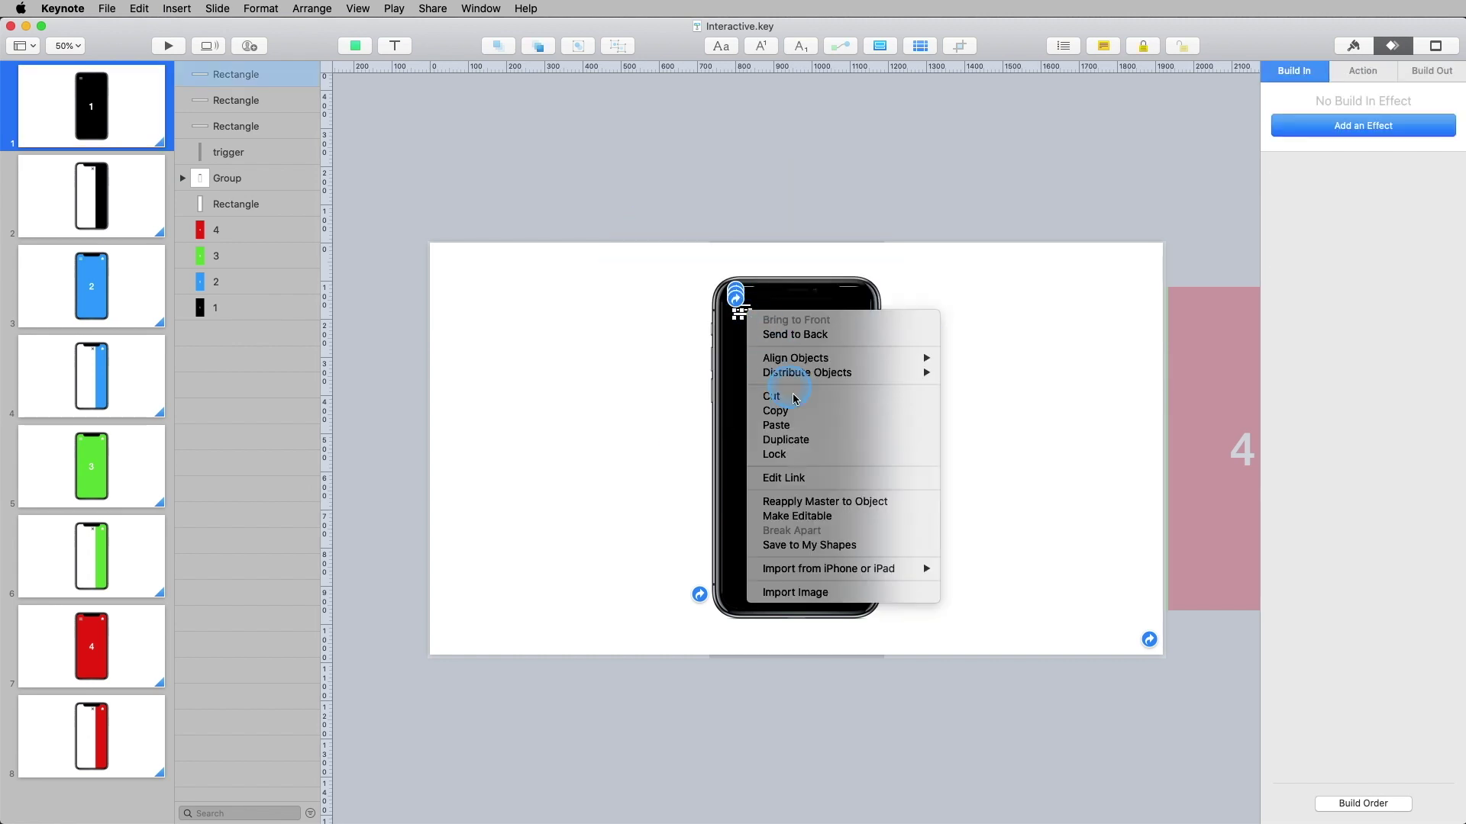
{"action": "left_click", "coordinate": [786, 477]}
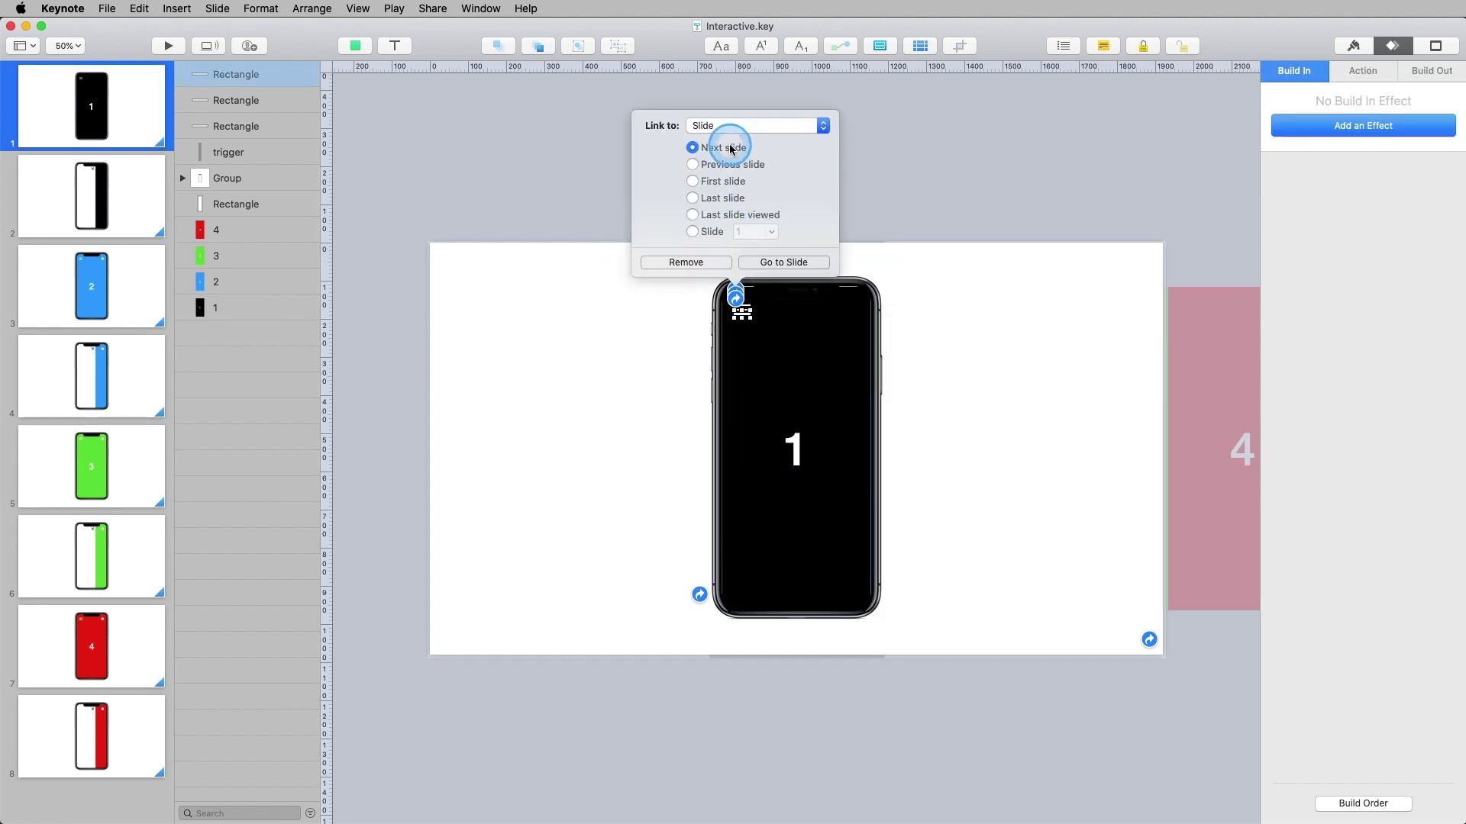
{"action": "left_click", "coordinate": [507, 199]}
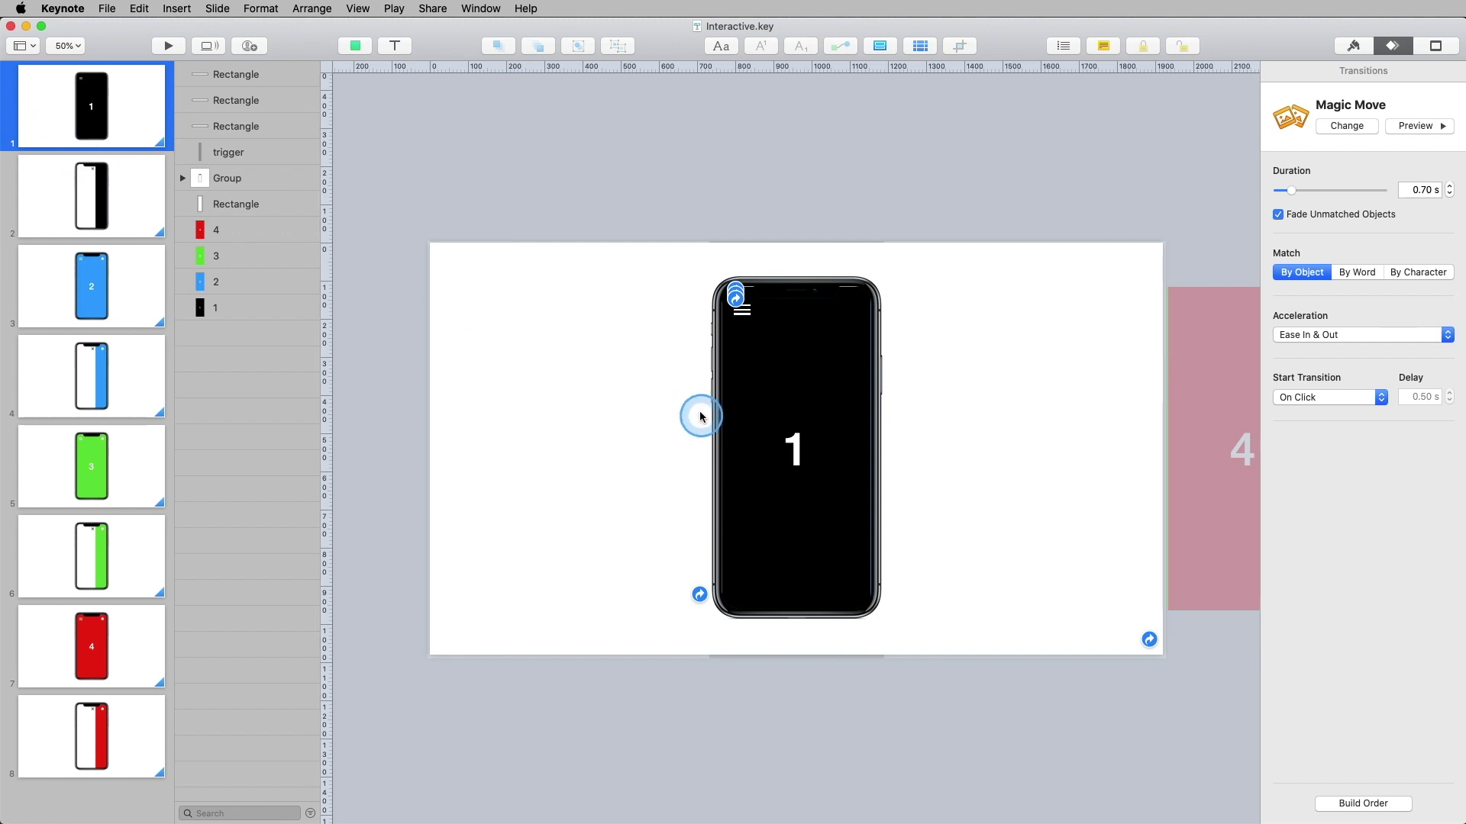
Try moving the phone mockup group down on slide 1 to select the white menu rectangle behind it, and undo the move.
{"action": "left_click_drag", "start_coordinate": [648, 323], "coordinate": [626, 622]}
{"action": "left_click", "coordinate": [638, 426]}
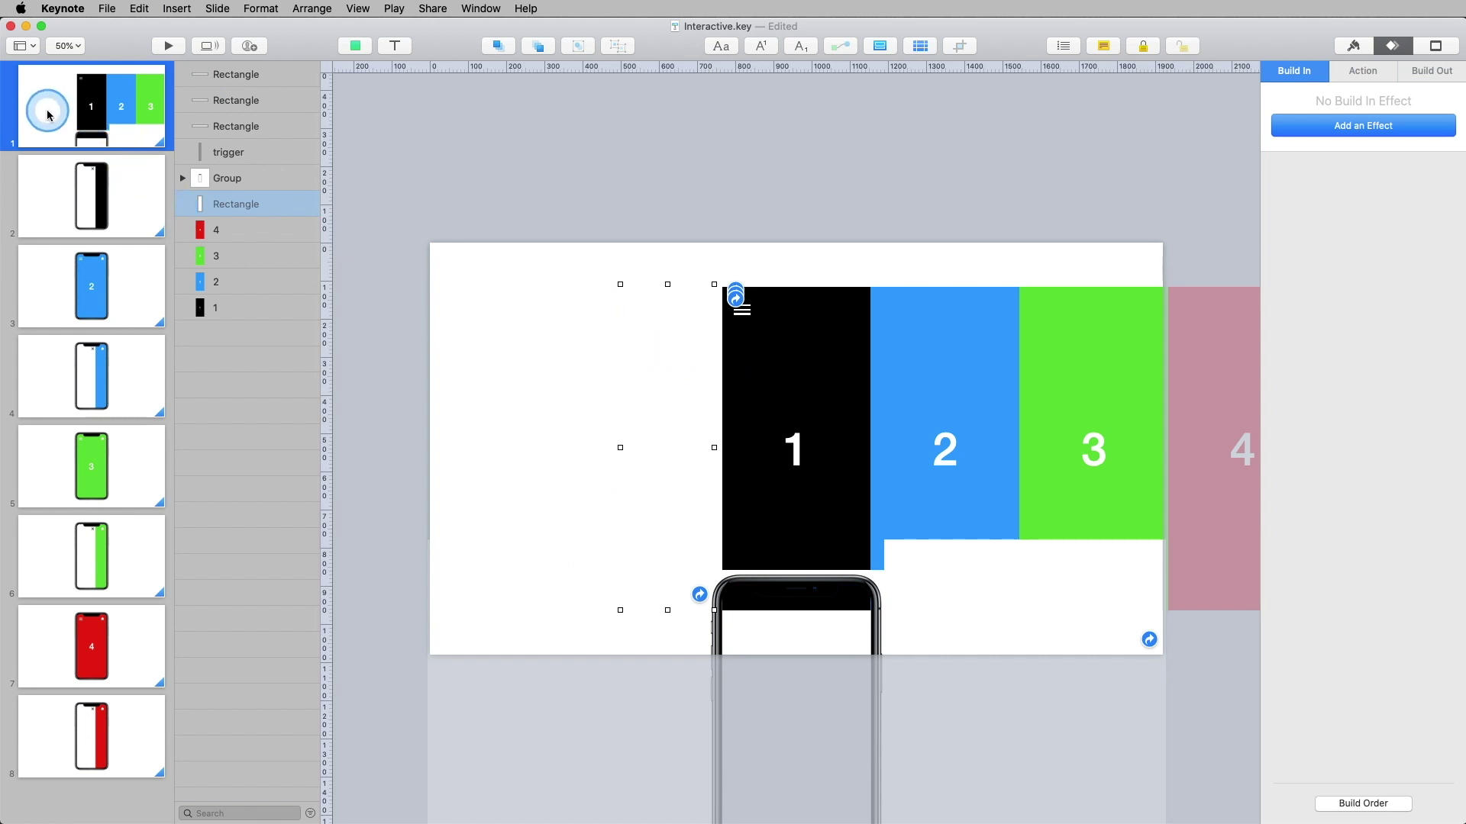
{"action": "key", "text": "super+z"}
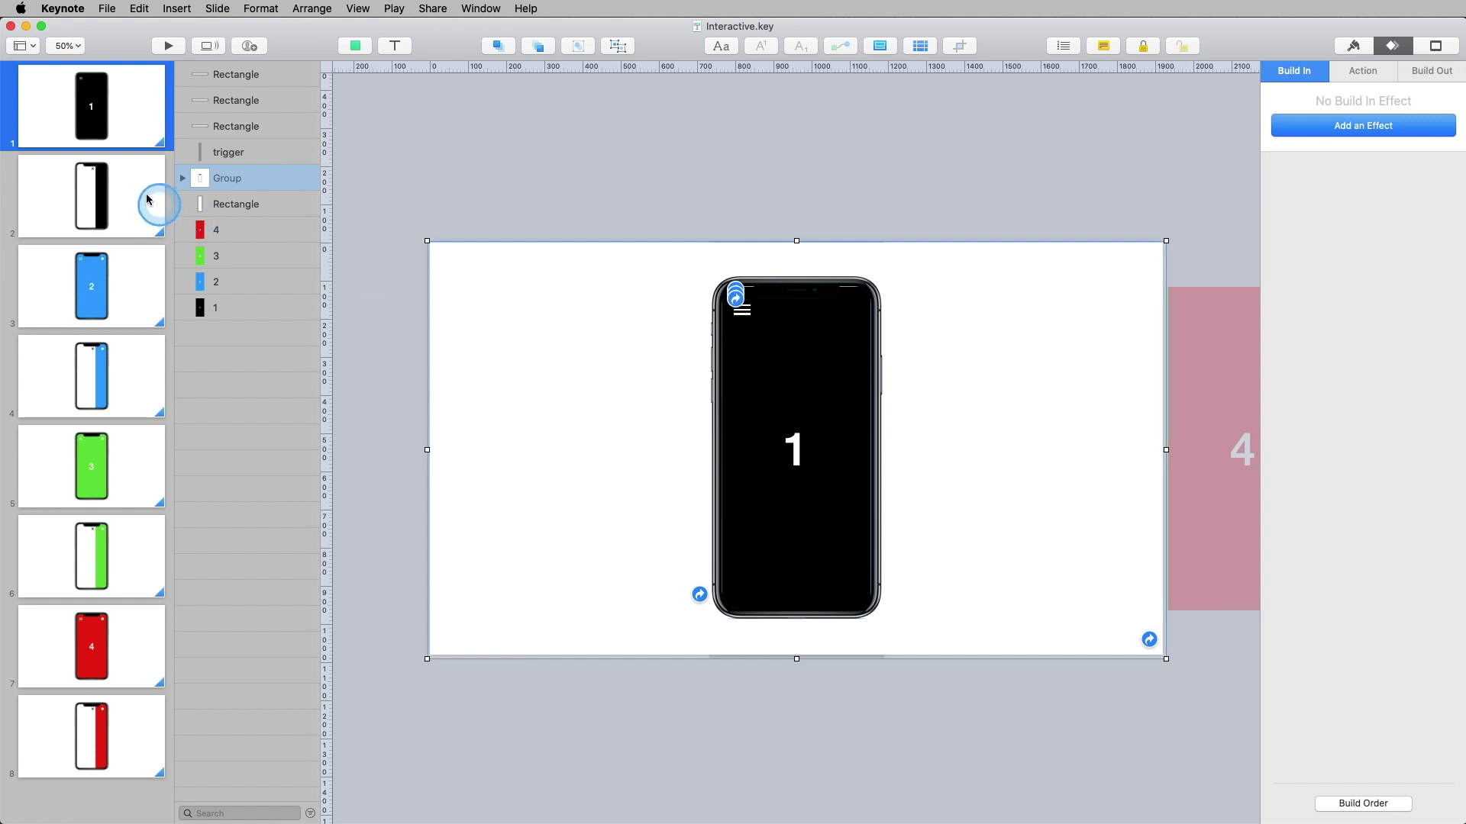
Examine the open menu on slide 2 and inspect the slide link of its white menu rectangle.
{"action": "left_click", "coordinate": [155, 205]}
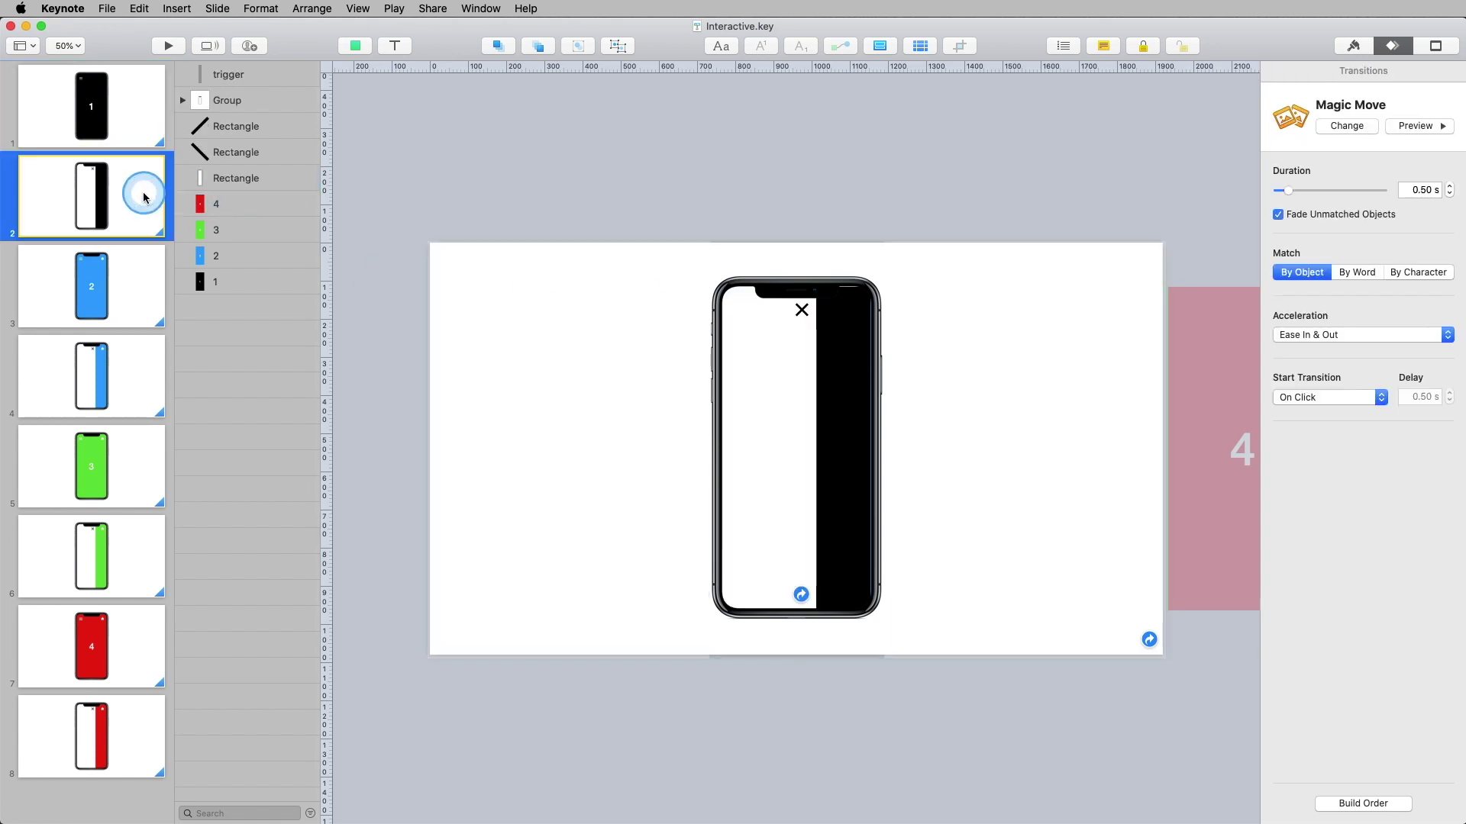
{"action": "left_click", "coordinate": [803, 313]}
{"action": "left_click", "coordinate": [801, 228]}
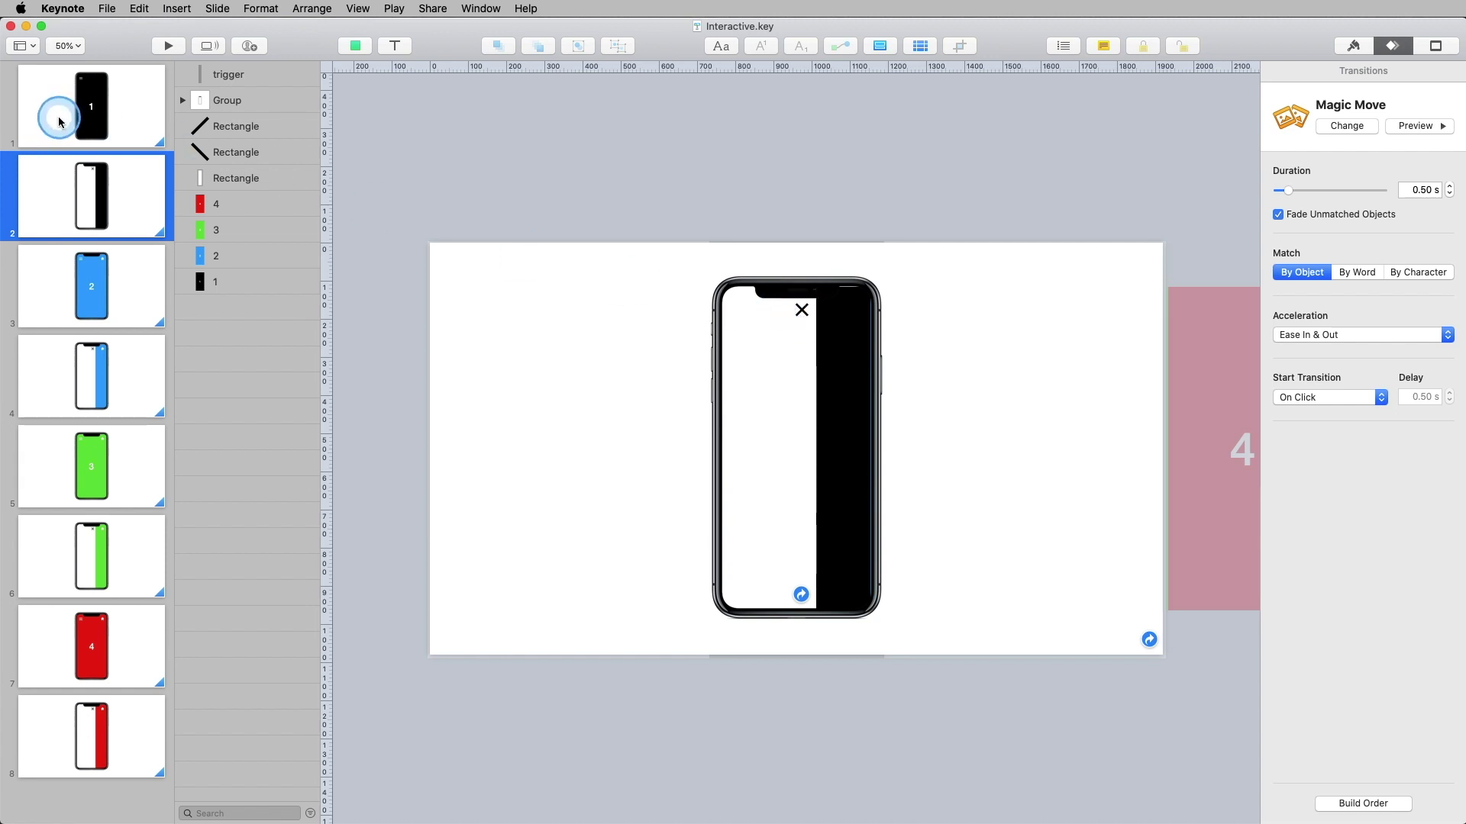
{"action": "left_click", "coordinate": [789, 386]}
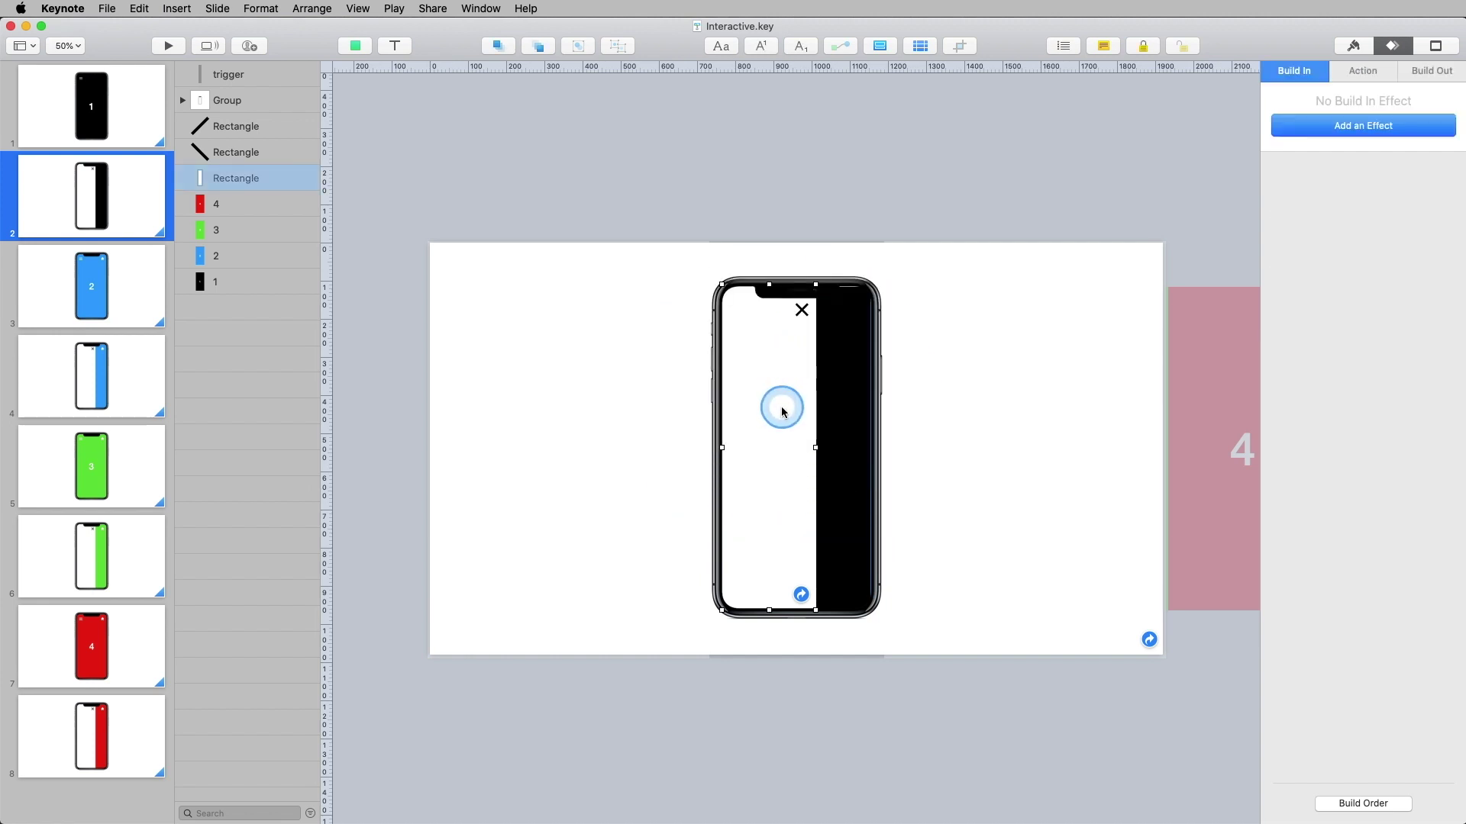
{"action": "right_click", "coordinate": [782, 412]}
{"action": "left_click", "coordinate": [855, 571]}
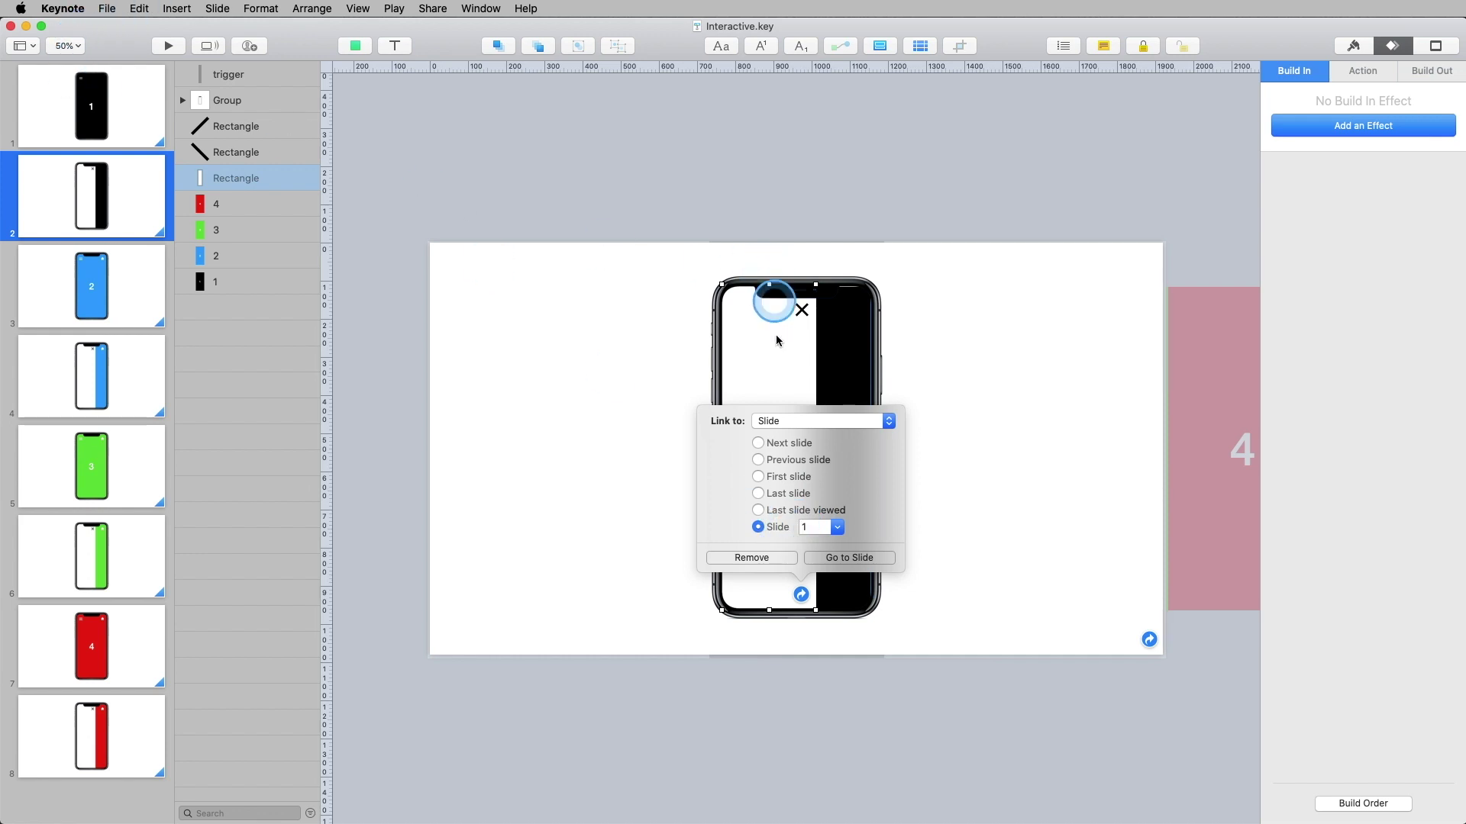
{"action": "left_click", "coordinate": [589, 434]}
Look through slides 4, 3, 5 and 7 for the linked home icon, and return to slide 1.
{"action": "left_click", "coordinate": [108, 380]}
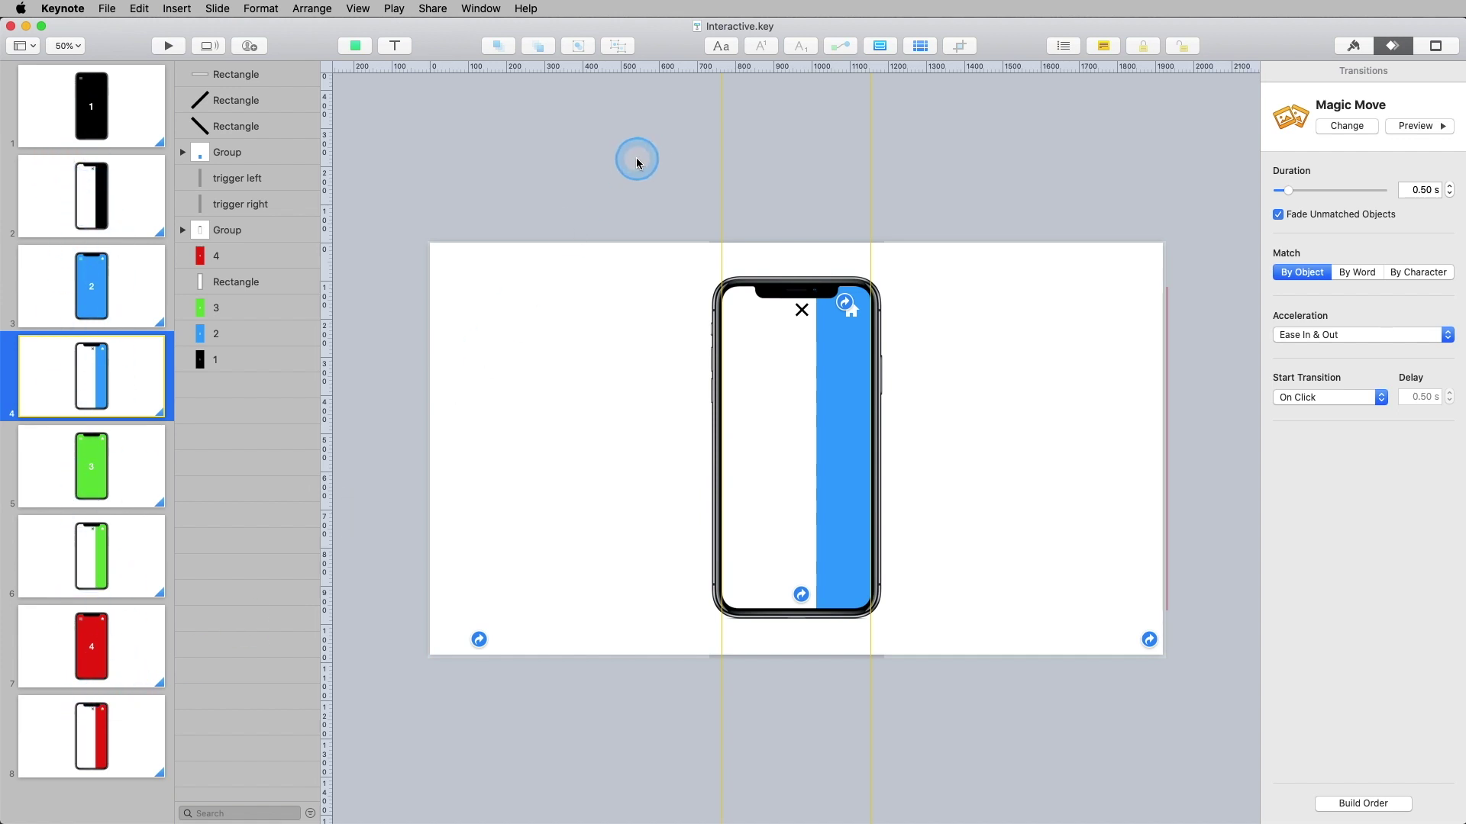
{"action": "left_click", "coordinate": [129, 286]}
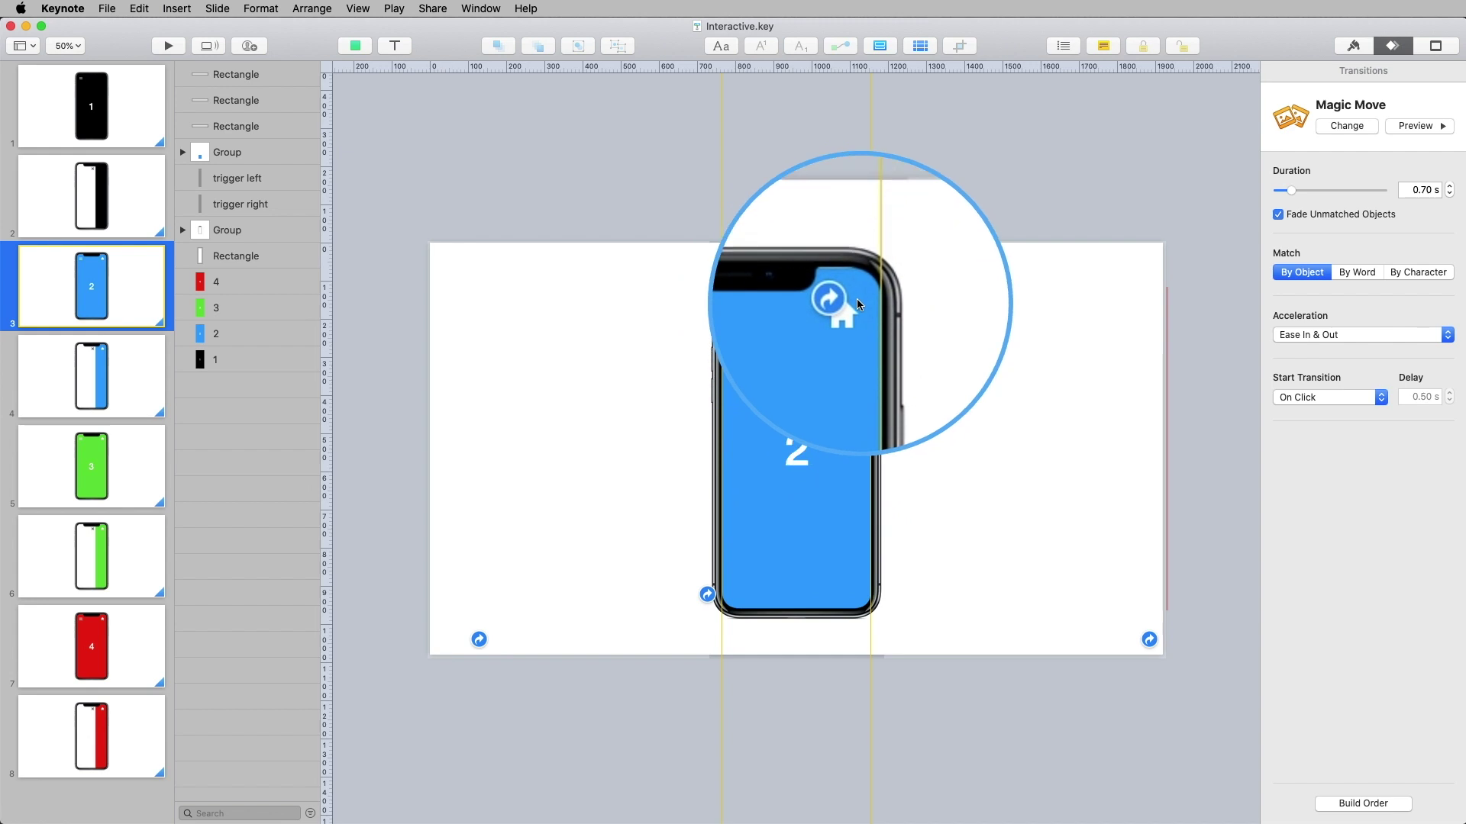
{"action": "left_click", "coordinate": [122, 465]}
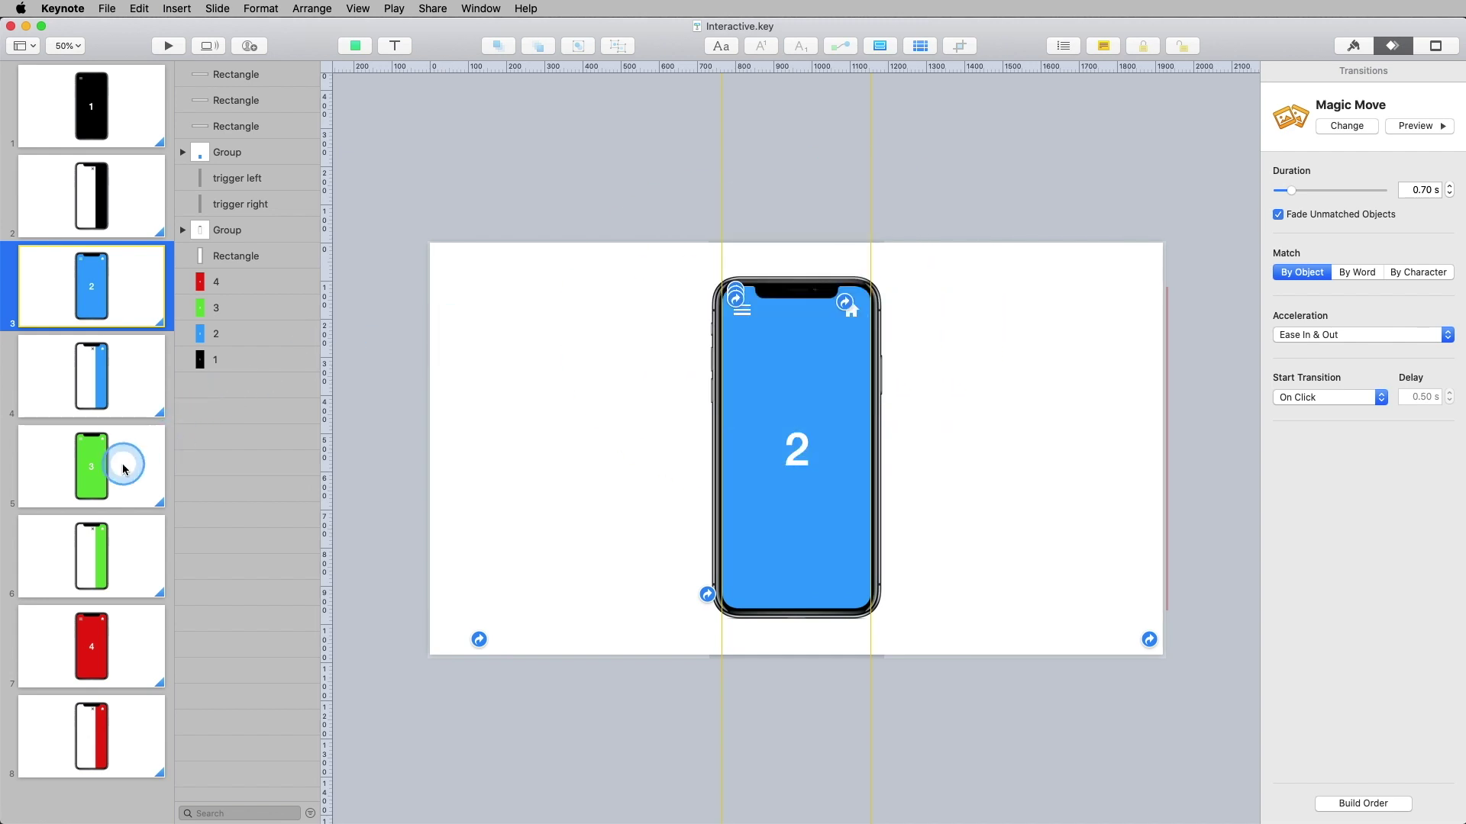
{"action": "left_click", "coordinate": [135, 632]}
{"action": "left_click", "coordinate": [131, 84]}
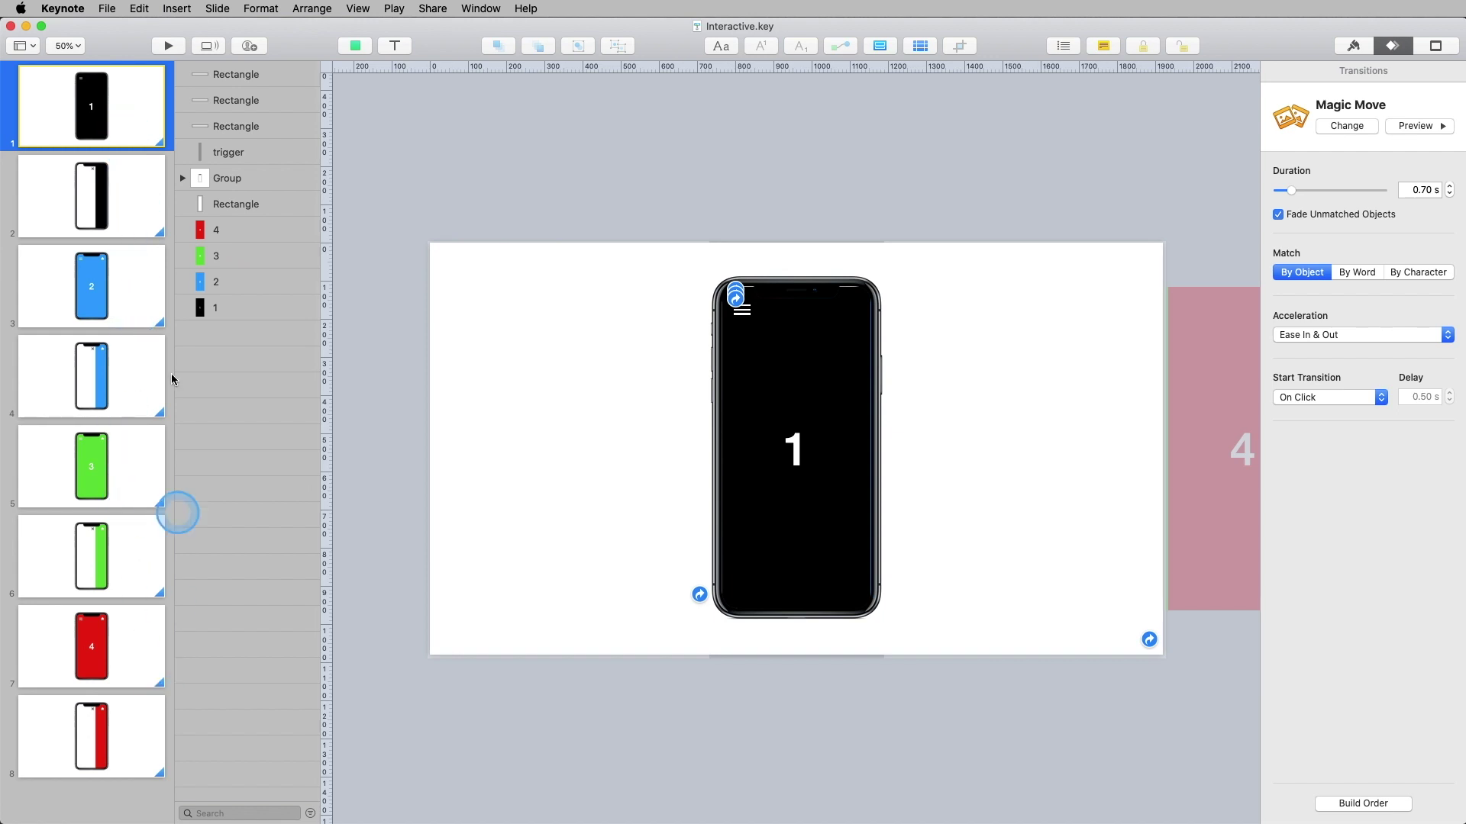
Play the slideshow to test opening and closing the menu, advancing the screens and the home link, and return to editing.
{"action": "left_click", "coordinate": [174, 46]}
{"action": "left_click", "coordinate": [624, 136]}
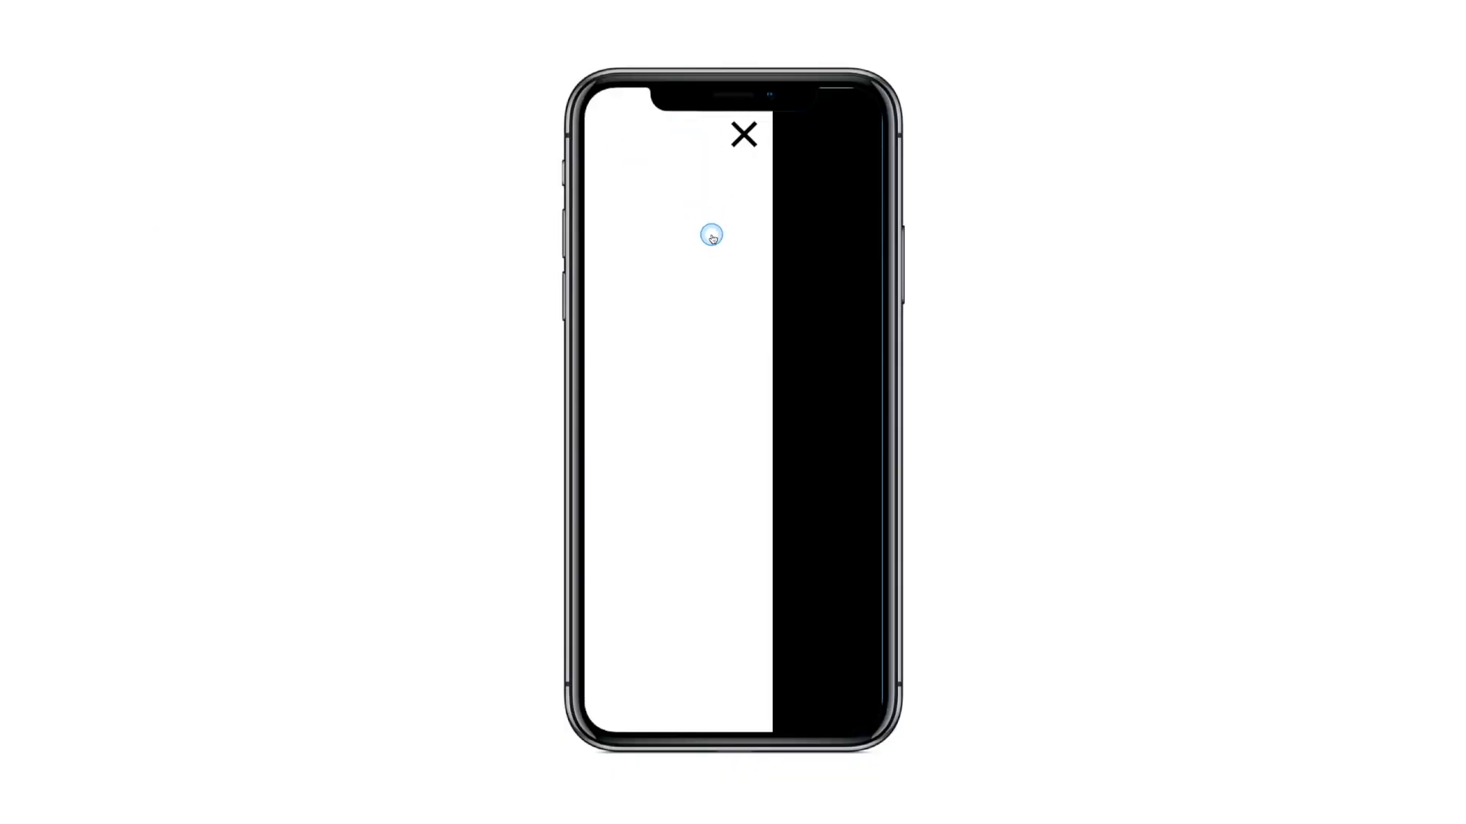
{"action": "left_click", "coordinate": [711, 236]}
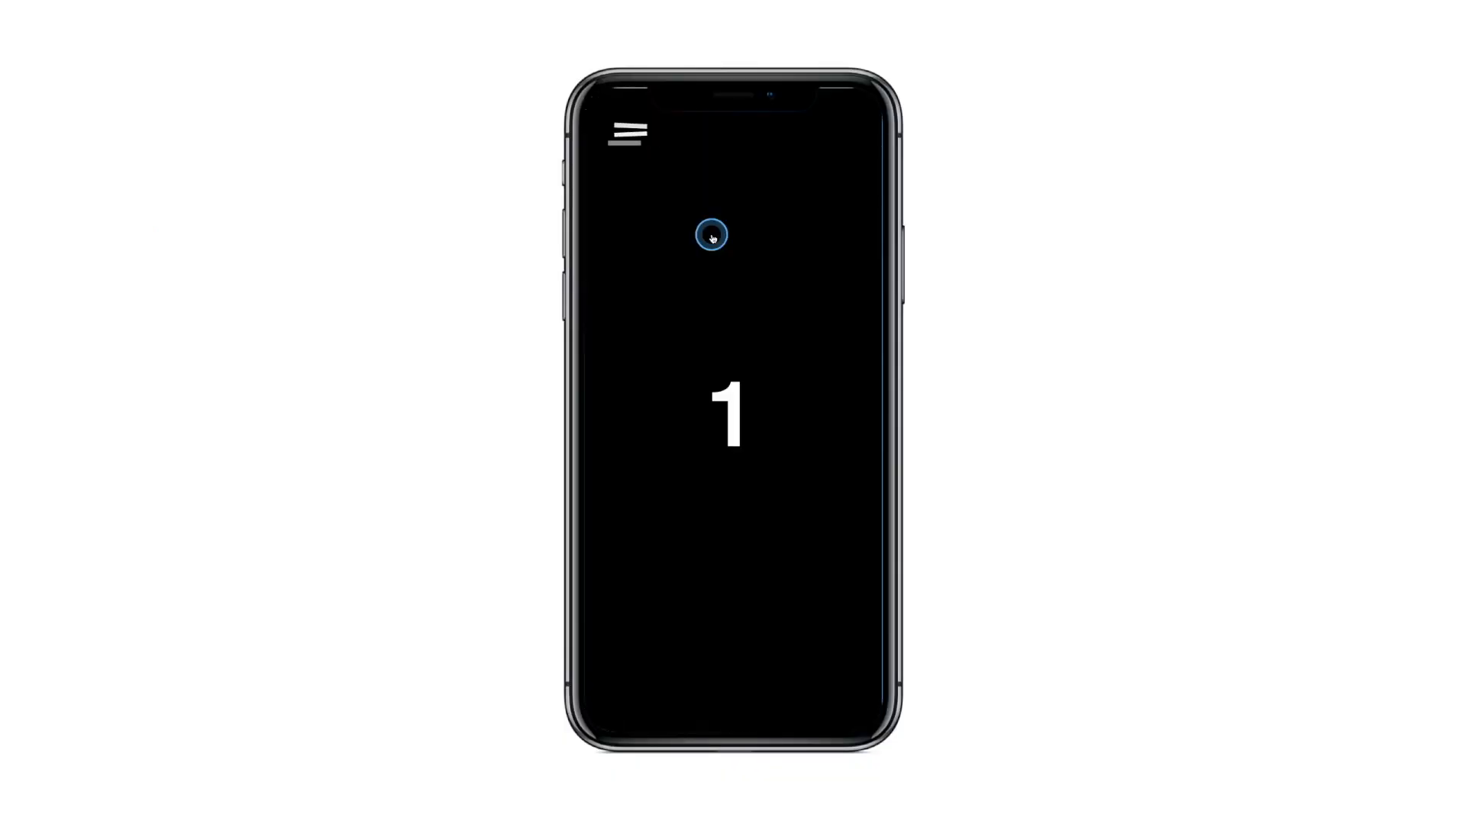
{"action": "left_click", "coordinate": [1440, 361]}
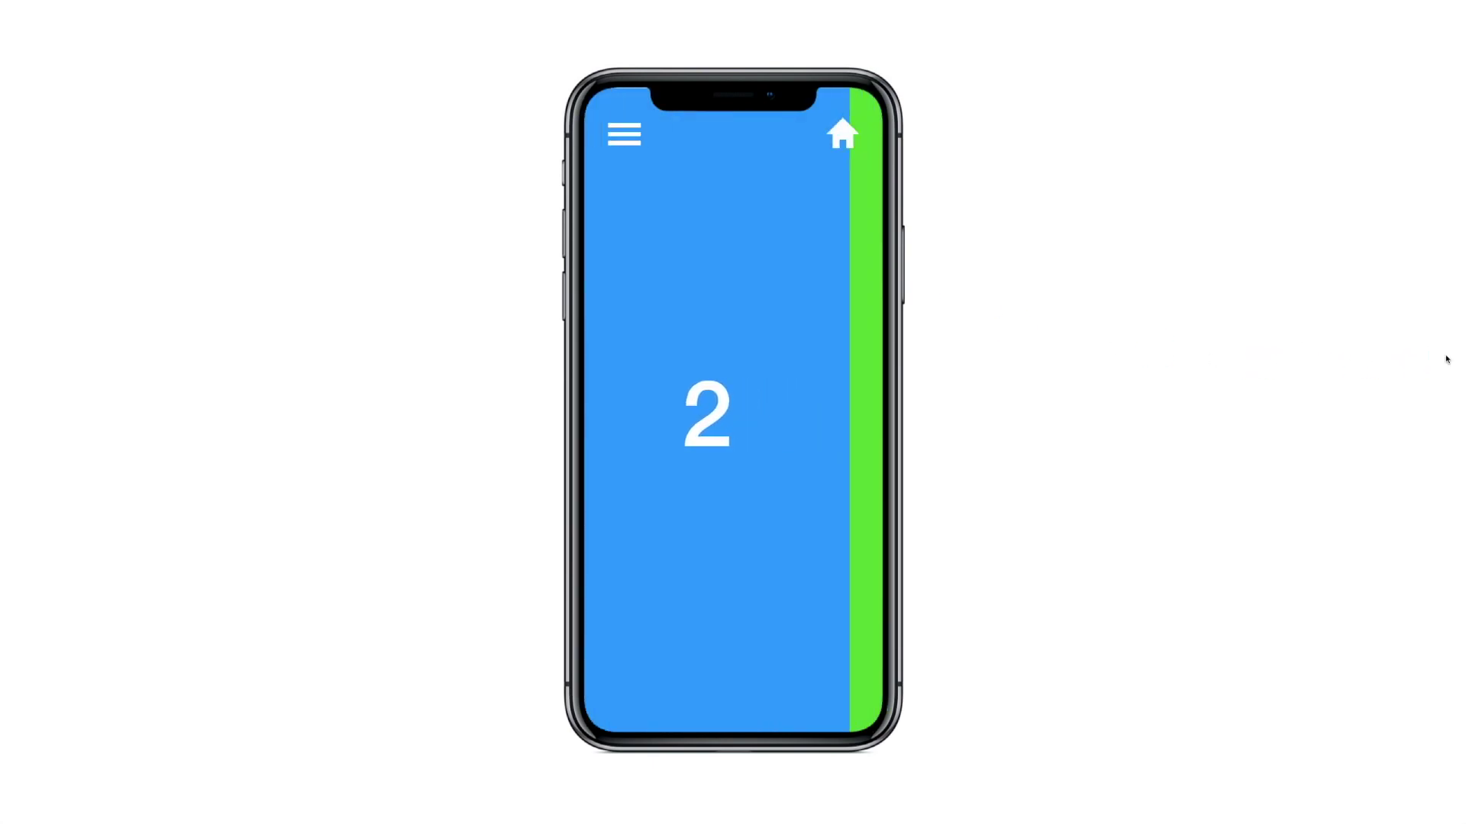
{"action": "left_click", "coordinate": [590, 101]}
{"action": "left_click", "coordinate": [625, 137]}
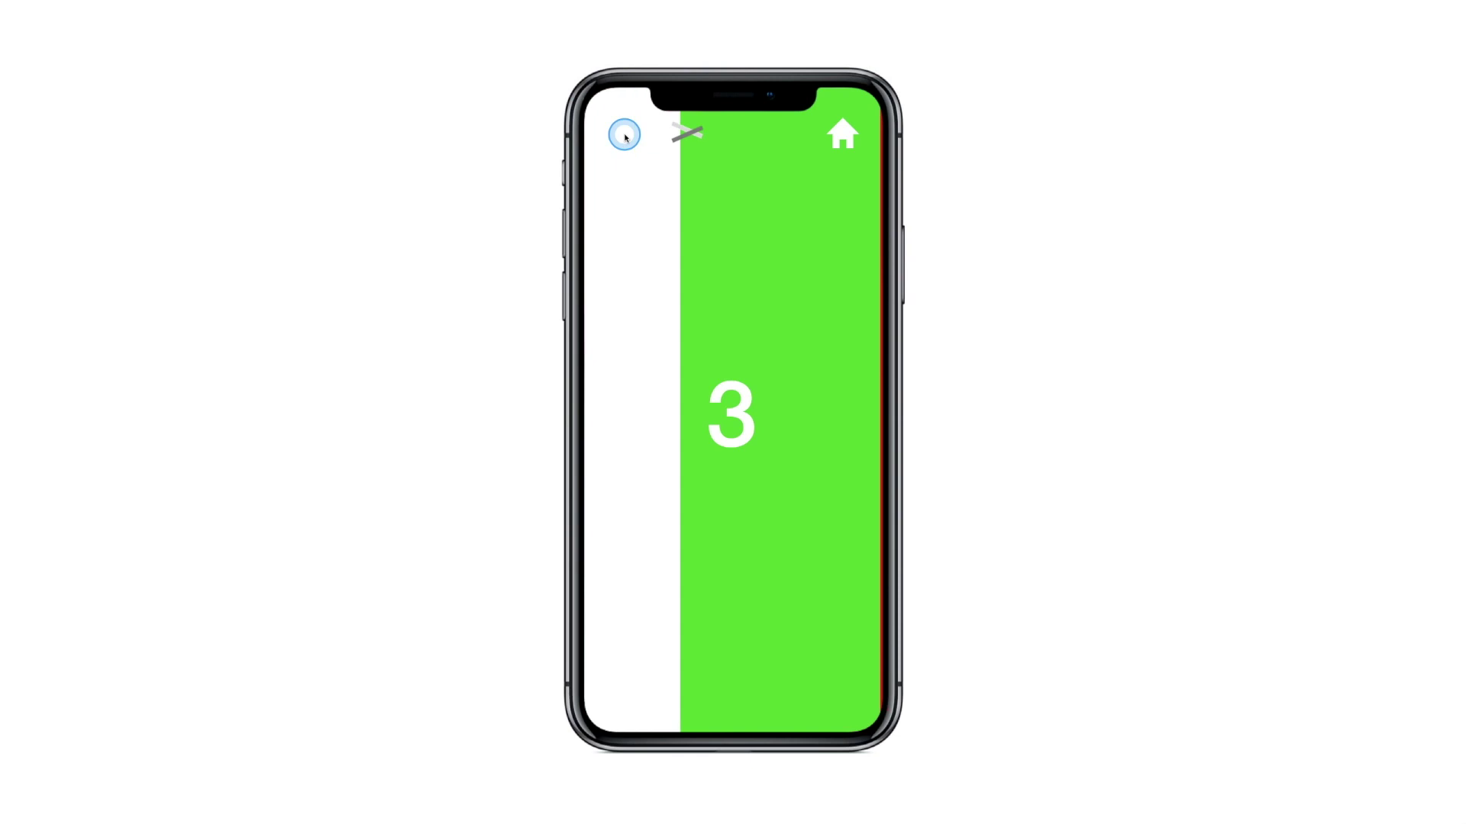
{"action": "left_click", "coordinate": [659, 314]}
{"action": "left_click", "coordinate": [835, 136]}
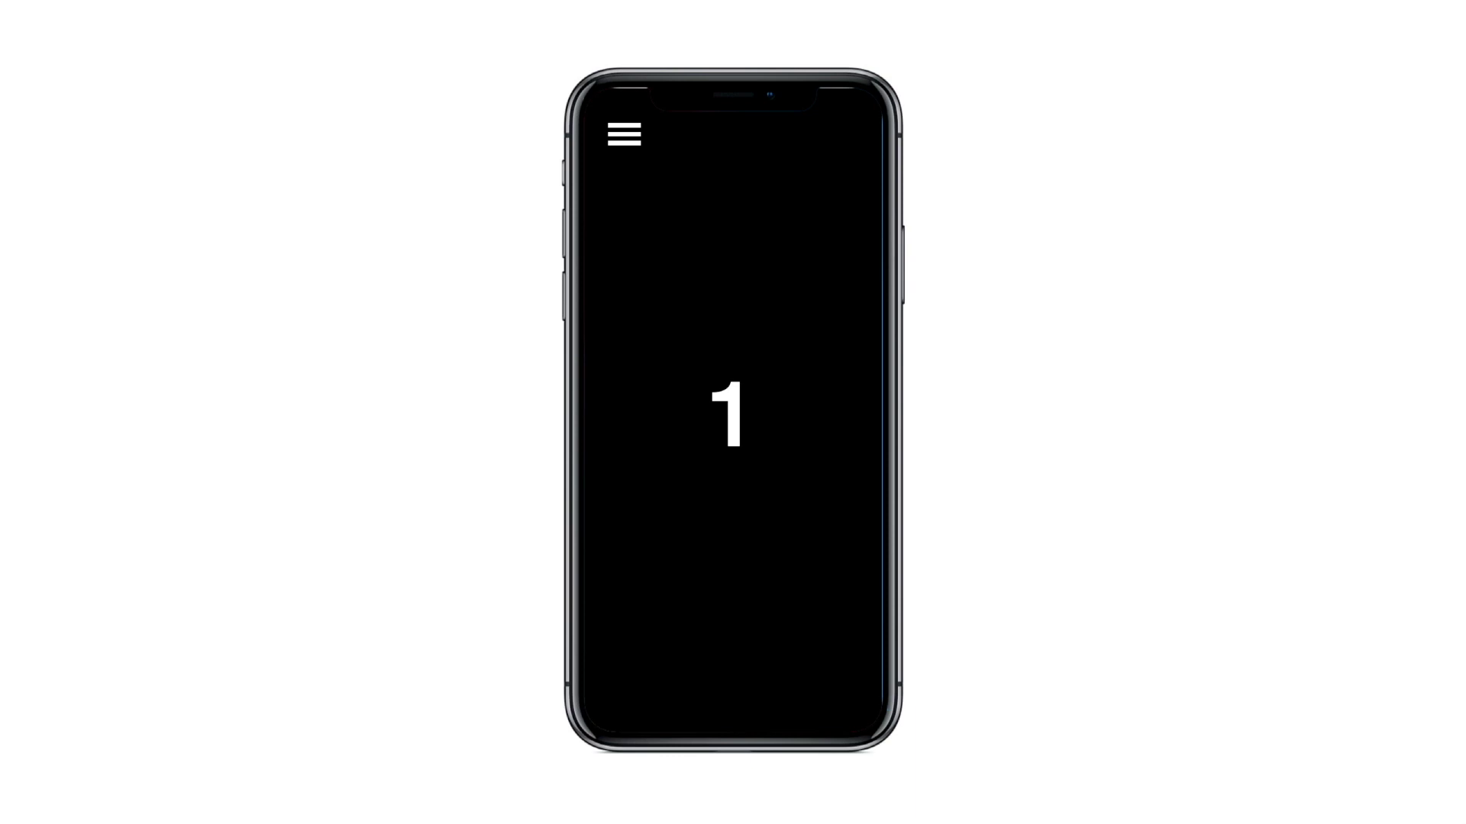
{"action": "key", "text": "Escape"}
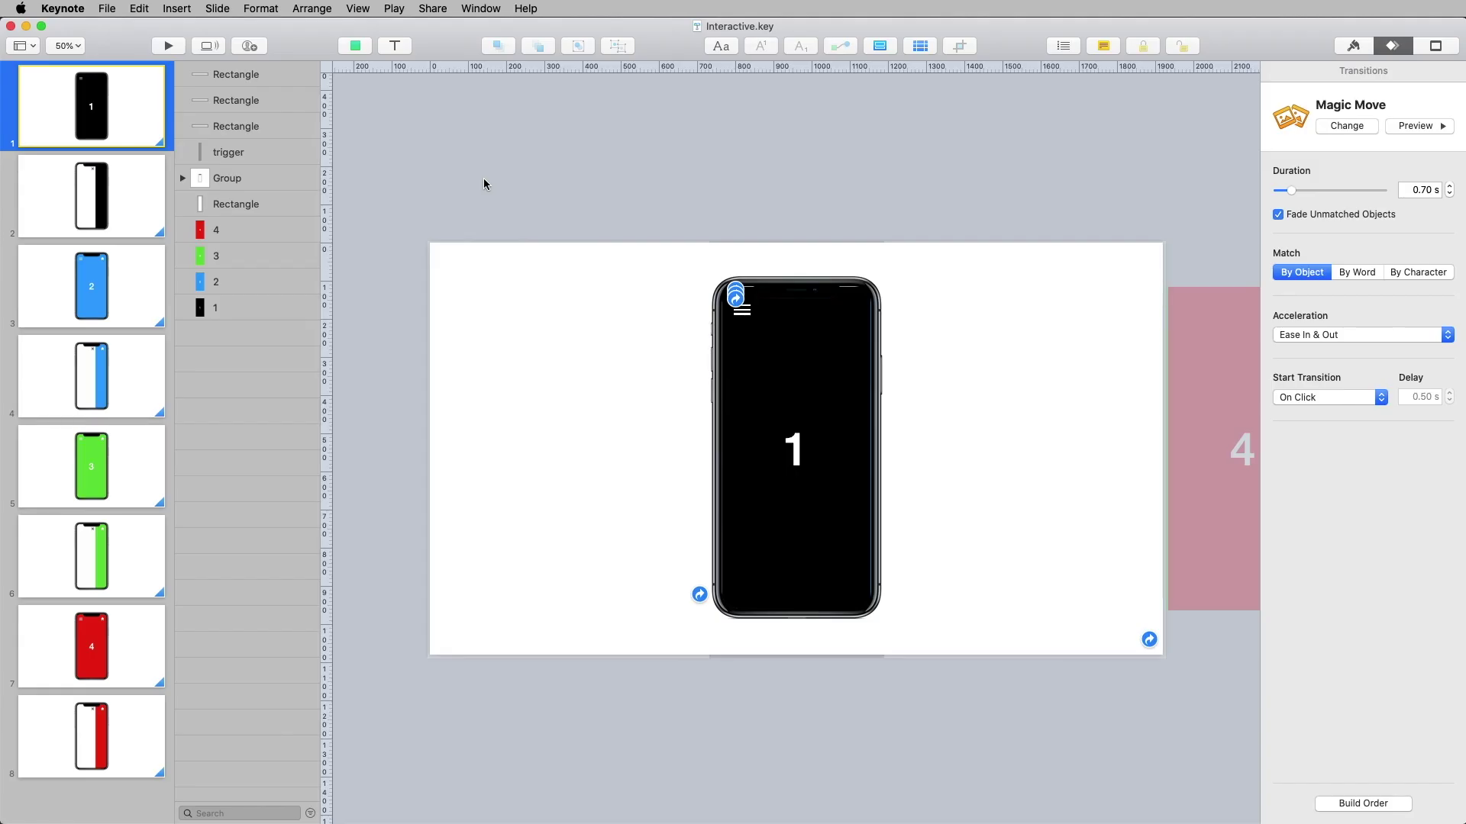
{"action": "left_click", "coordinate": [495, 8]}
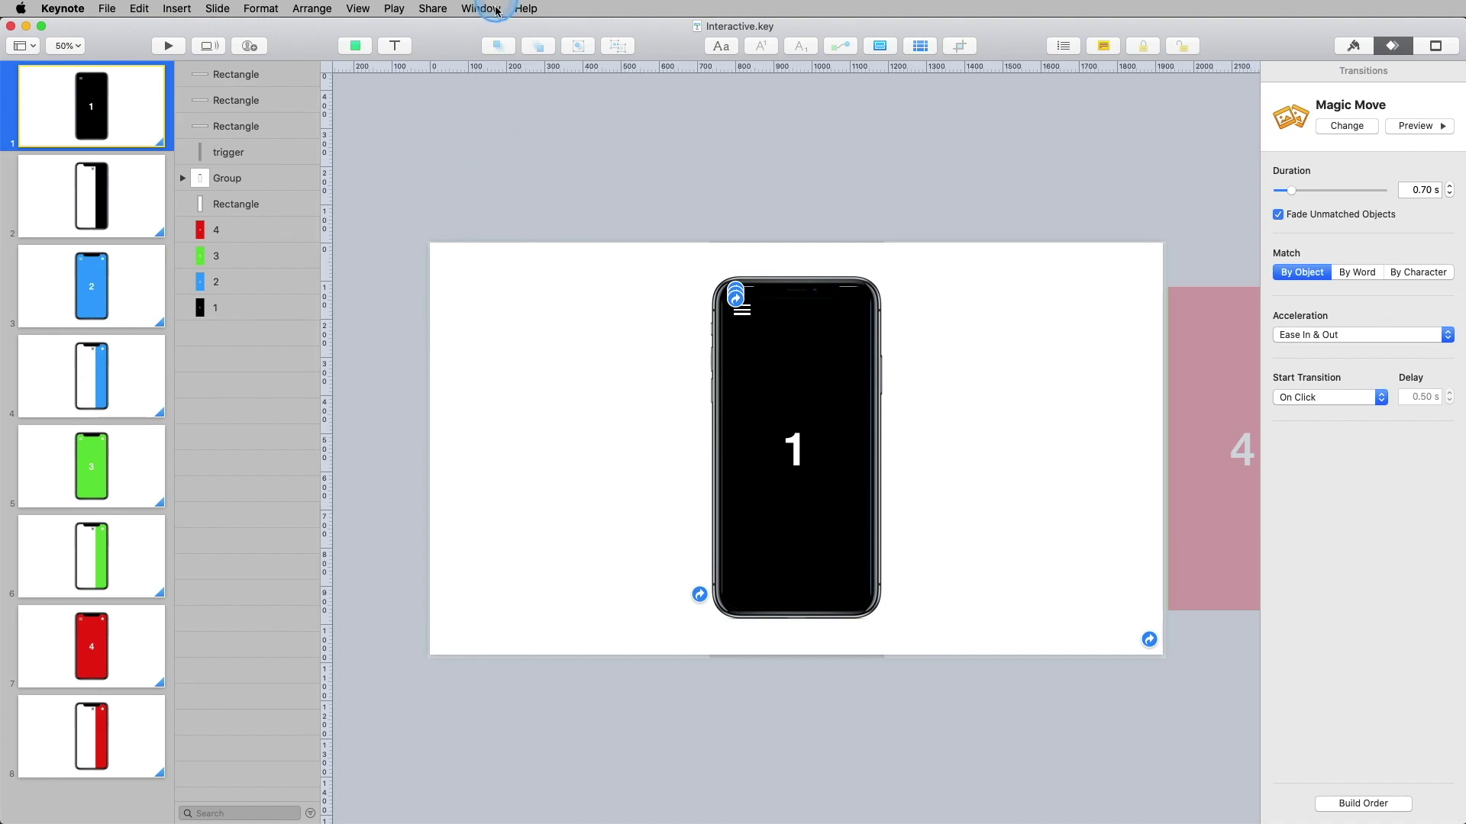